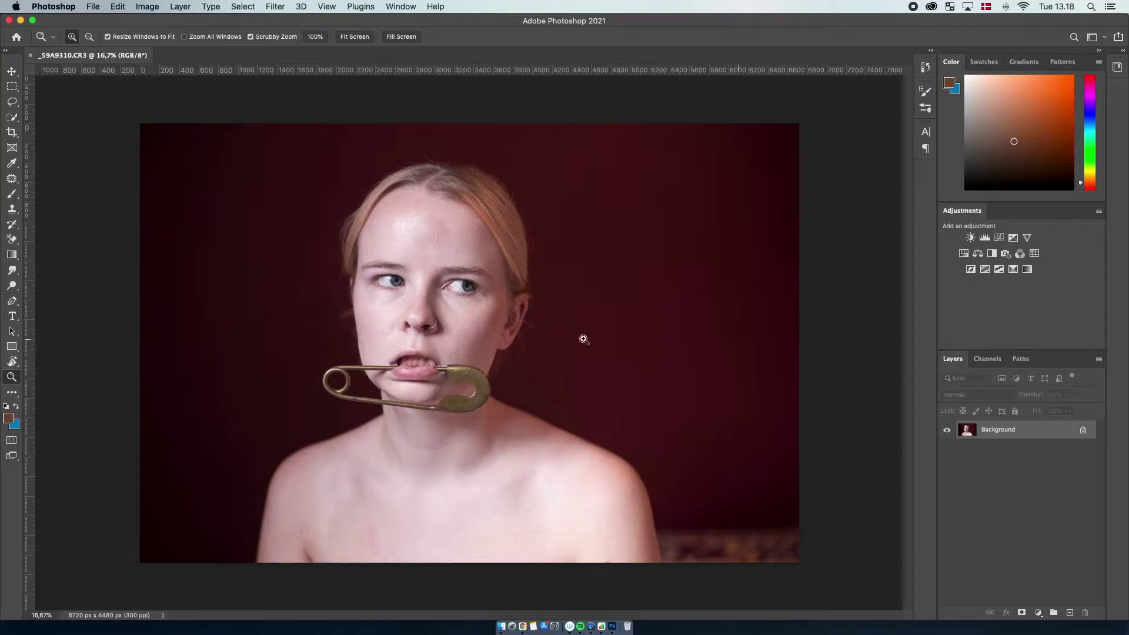
# Duplicate the Background layer and open the Liquify filter on the copy.
pyautogui.moveTo(388, 334); pyautogui.dragTo(390, 334)
pyautogui.press('super+j')
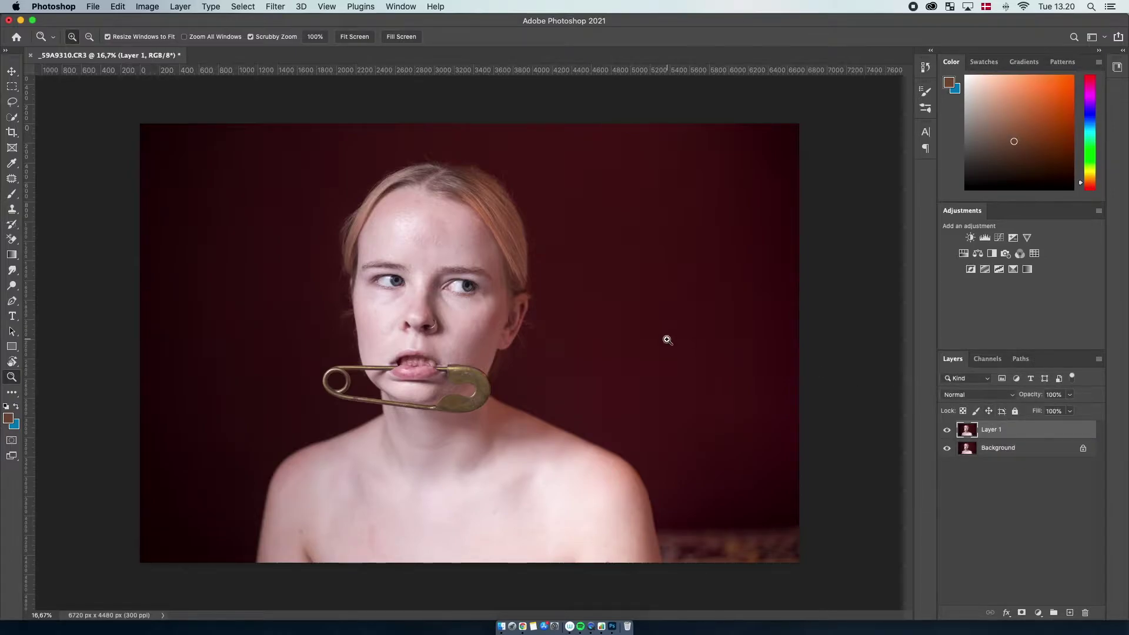
pyautogui.click(274, 7)
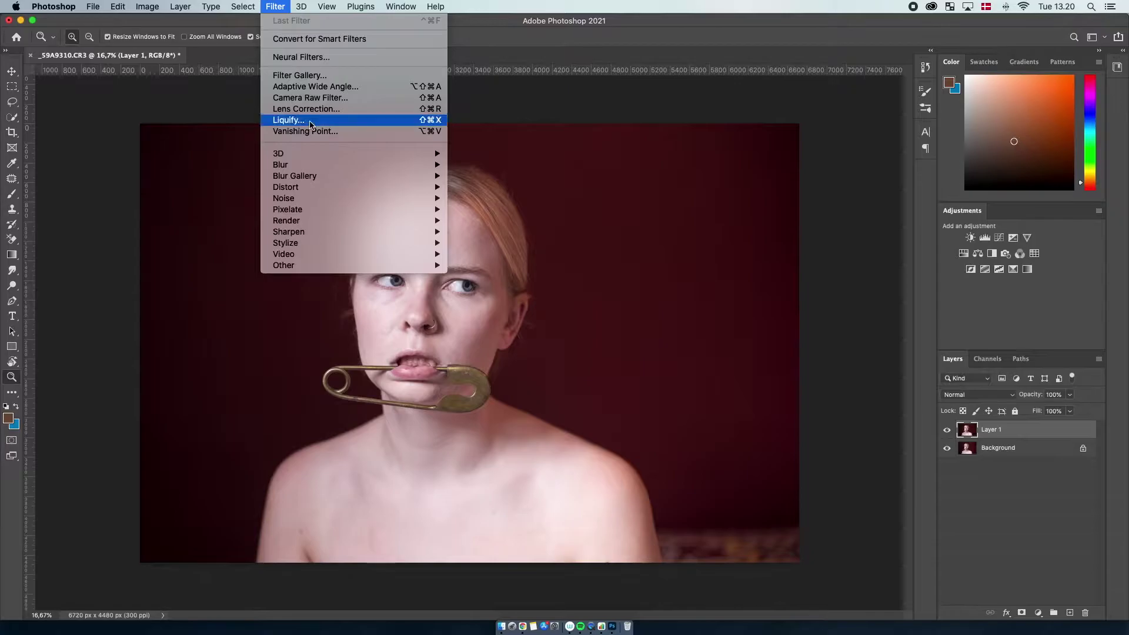
pyautogui.click(417, 121)
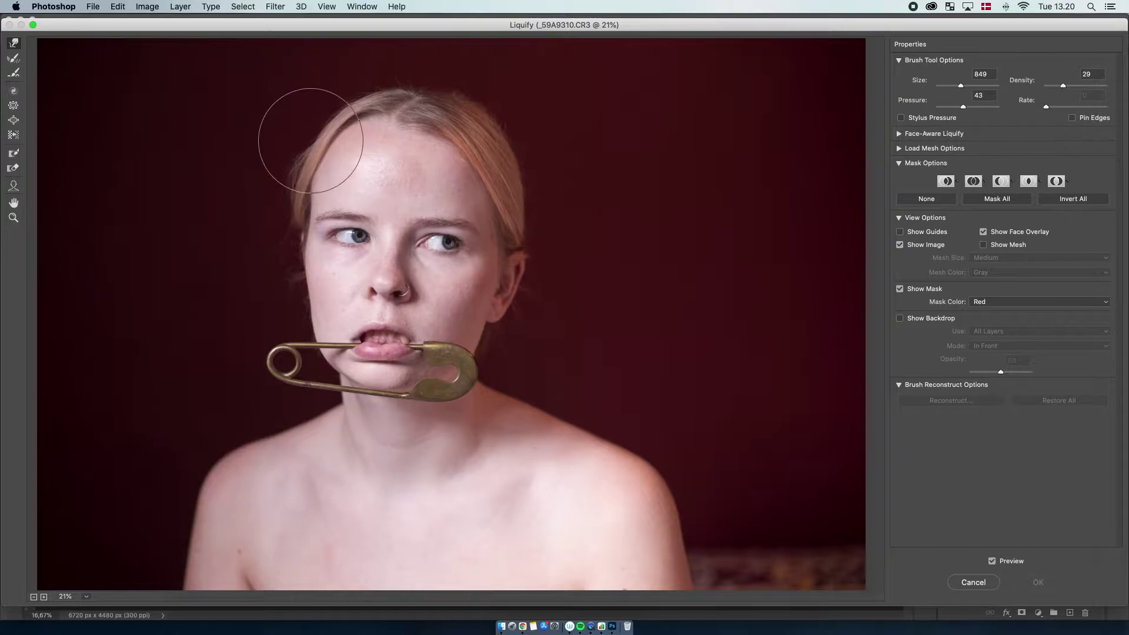
# Reshape the hair outline at the crown and both sides of the head with small Forward Warp strokes, and apply the Liquify filter.
pyautogui.moveTo(309, 147); pyautogui.dragTo(292, 172)
pyautogui.moveTo(323, 109); pyautogui.dragTo(323, 104)
pyautogui.moveTo(451, 102); pyautogui.dragTo(458, 99)
pyautogui.moveTo(484, 136); pyautogui.dragTo(491, 133)
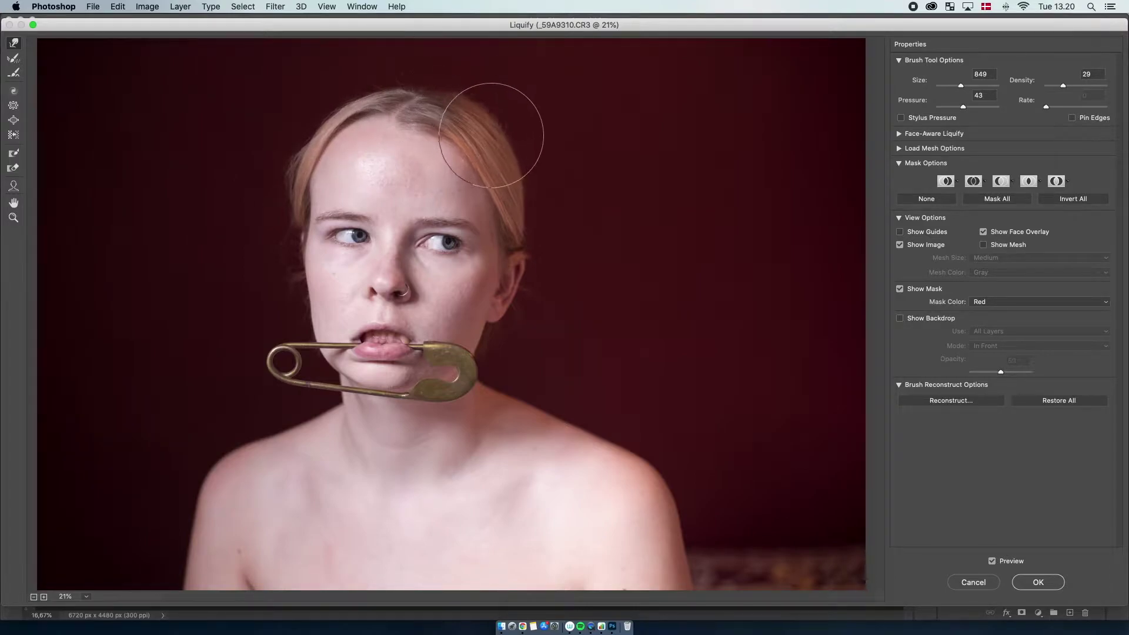
pyautogui.moveTo(519, 188); pyautogui.dragTo(523, 222)
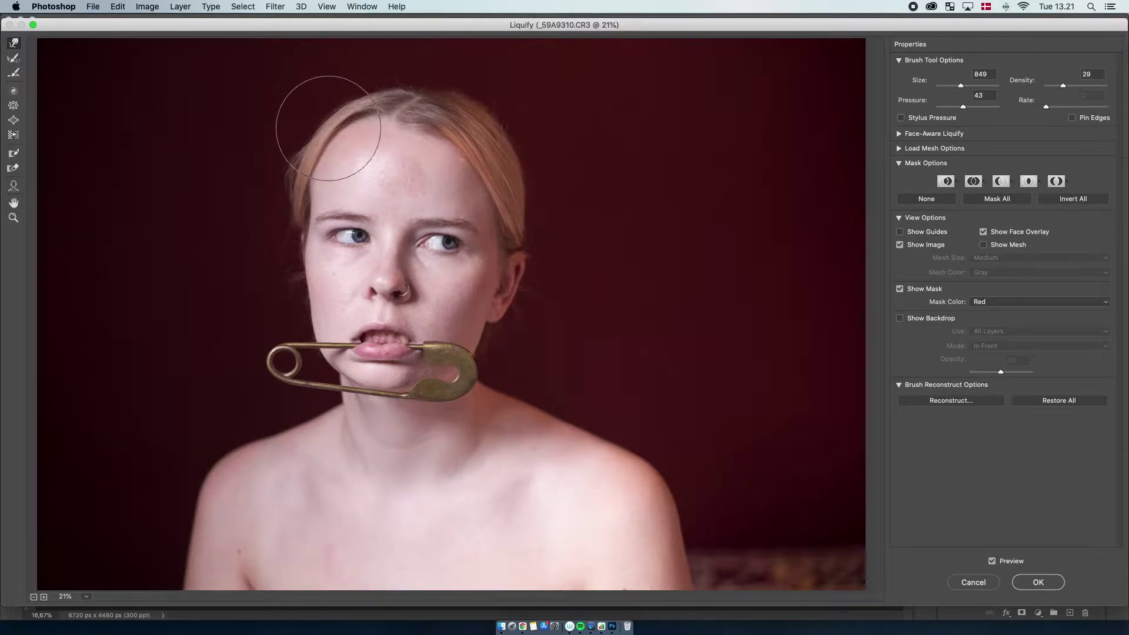
pyautogui.moveTo(259, 165); pyautogui.dragTo(286, 187)
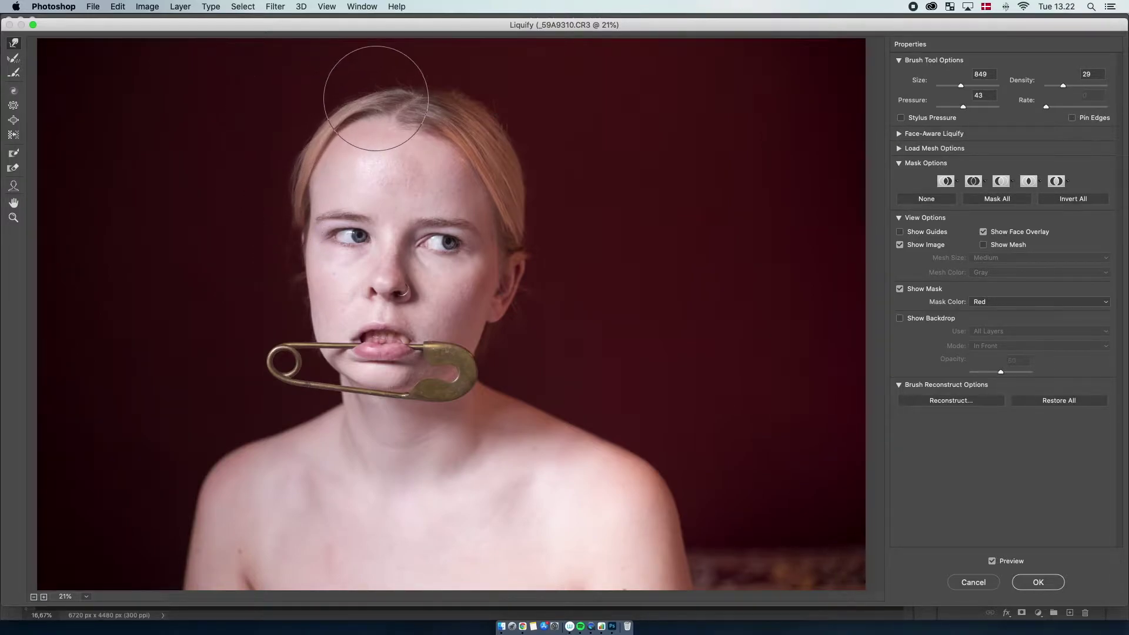
pyautogui.moveTo(395, 55); pyautogui.dragTo(368, 74)
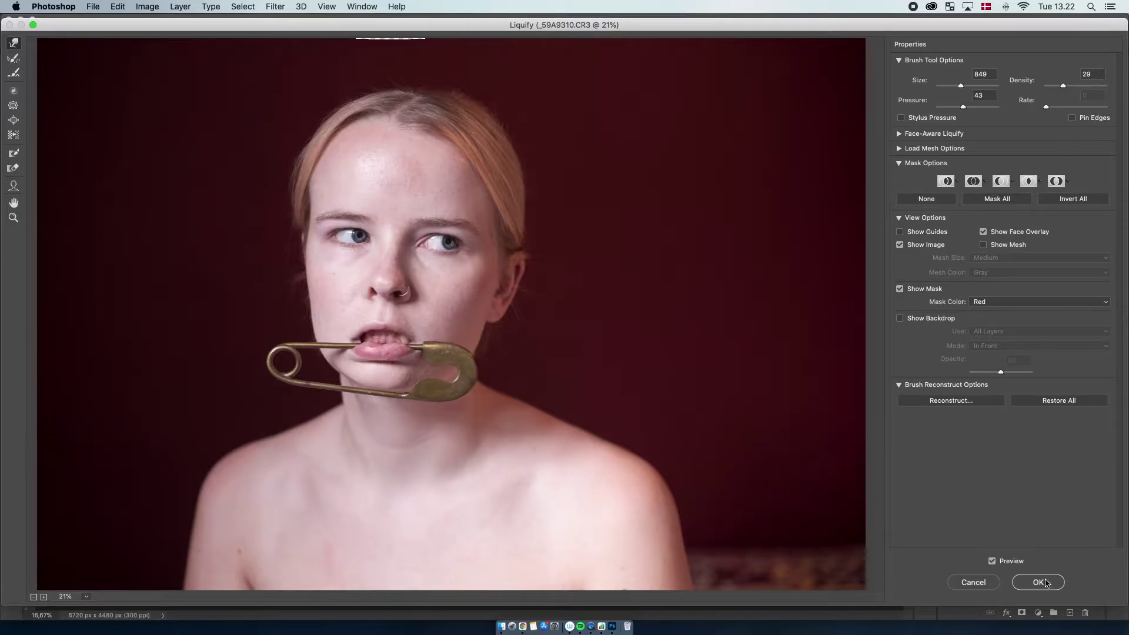
pyautogui.click(1039, 582)
# Compare the portrait before and after the hair reshaping by switching the visibility of Layer 1 off and on.
pyautogui.click(947, 433)
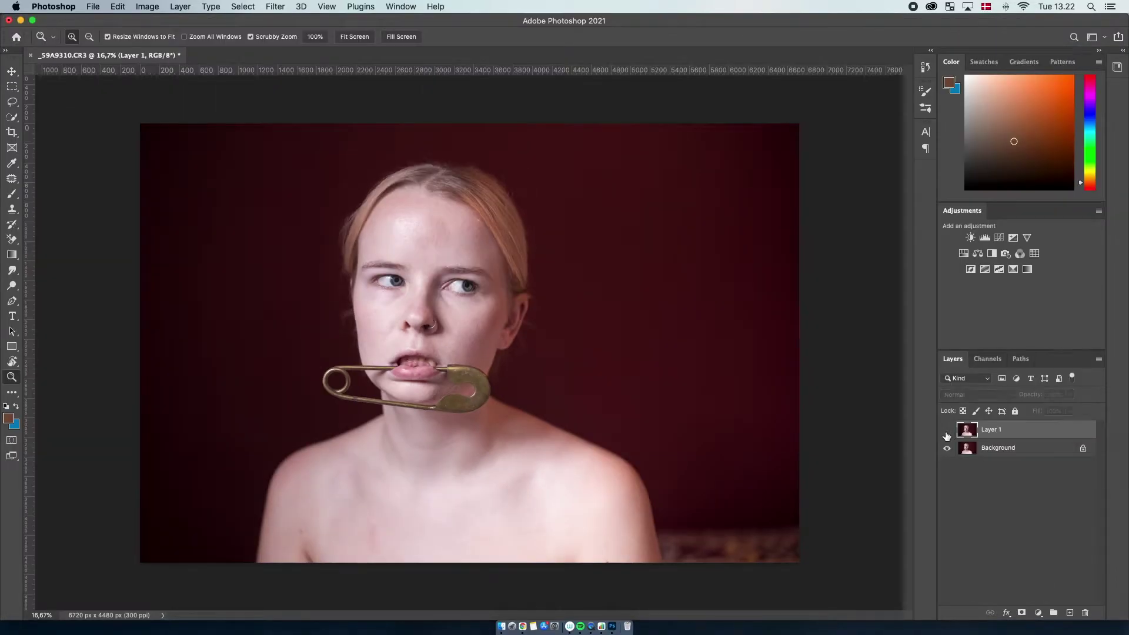
pyautogui.click(947, 432)
pyautogui.click(947, 433)
pyautogui.click(947, 433)
pyautogui.click(947, 433)
pyautogui.click(947, 433)
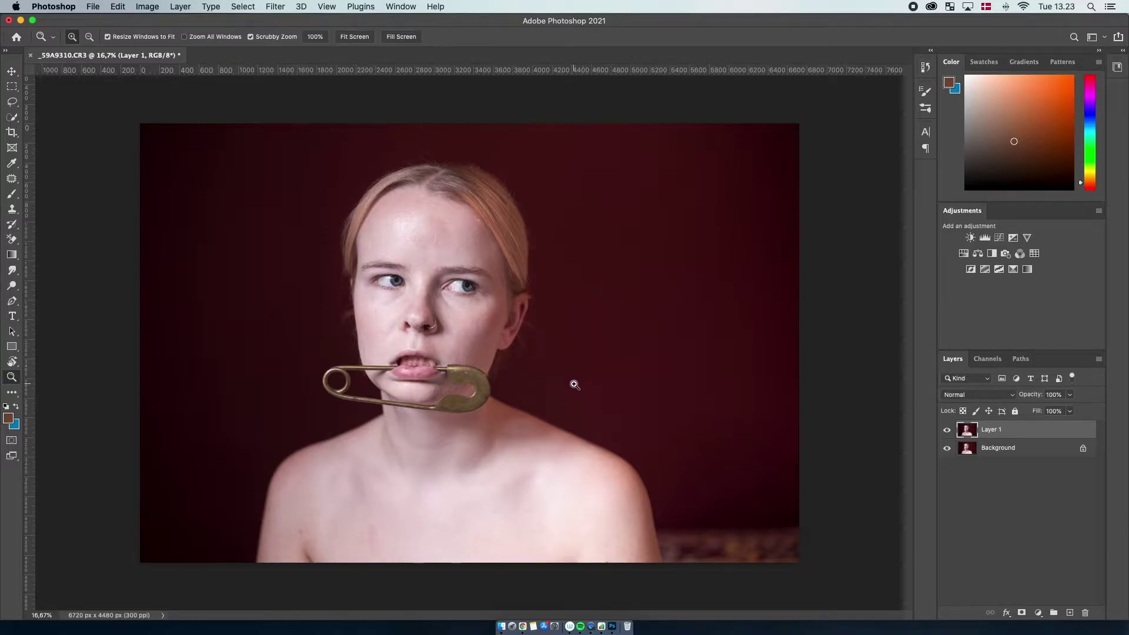
# Duplicate Layer 1, and rename the original layer Low and the copy above it High.
pyautogui.click(426, 239)
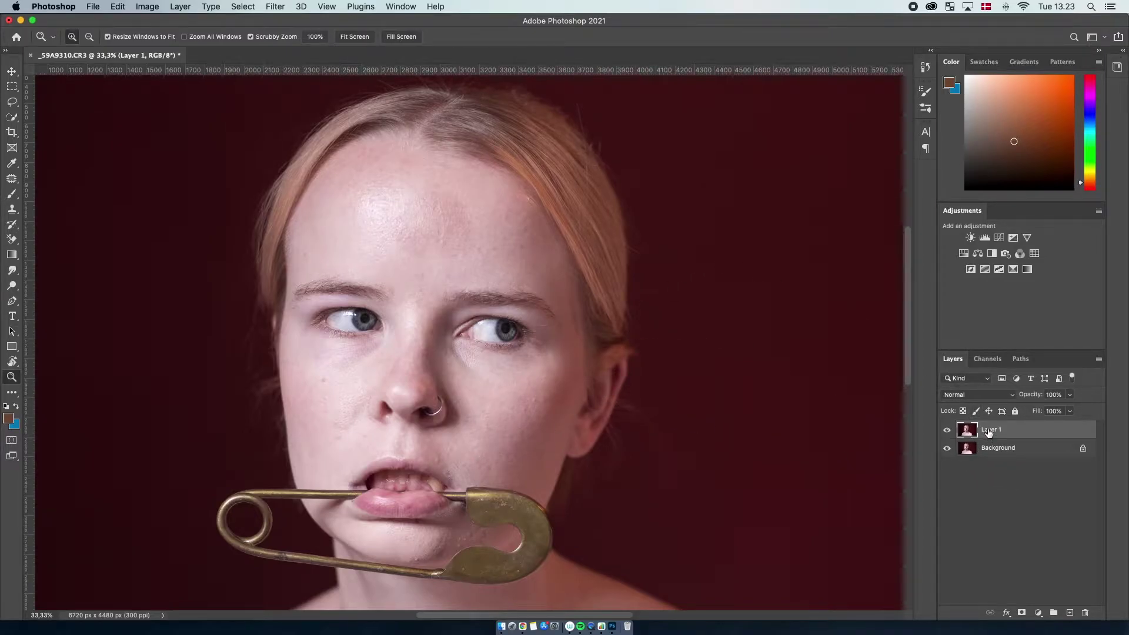
pyautogui.press('super+j')
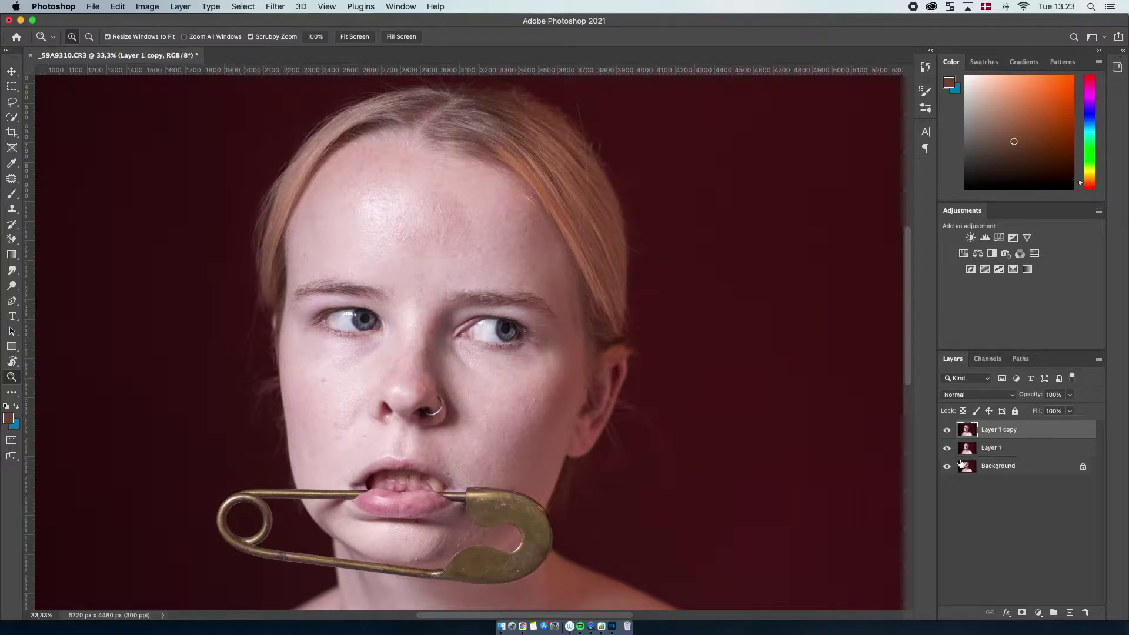
pyautogui.doubleClick(992, 448)
pyautogui.write('Low')
pyautogui.press('Return')
pyautogui.doubleClick(998, 431)
pyautogui.write('High')
pyautogui.press('Return')
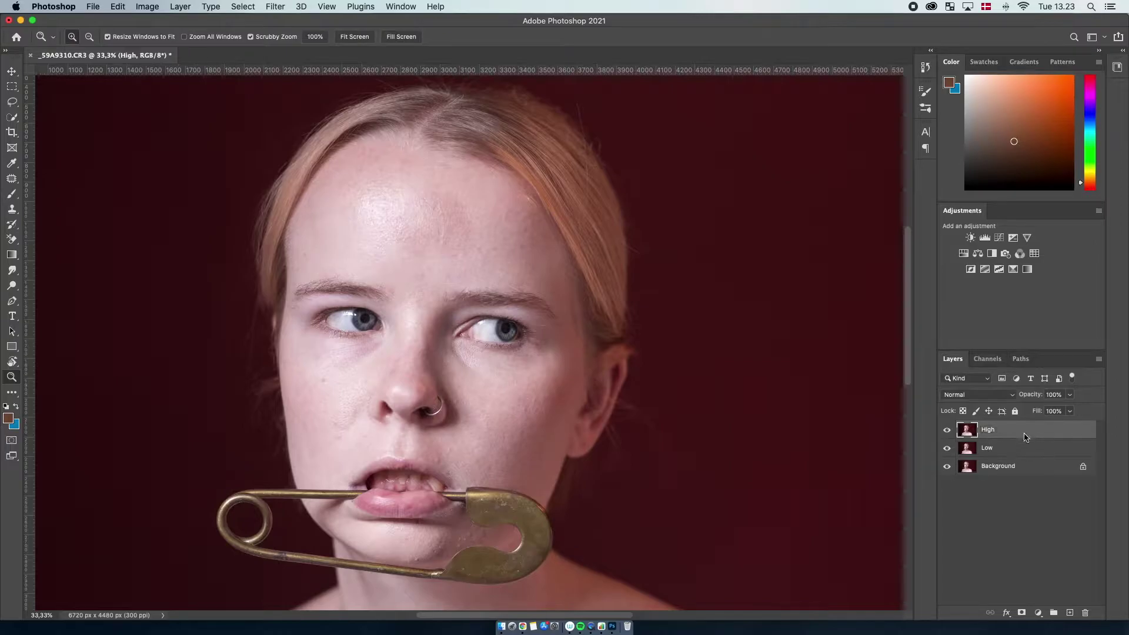
# Hide the High layer and open the Gaussian Blur filter for the Low layer.
pyautogui.click(947, 431)
pyautogui.click(995, 455)
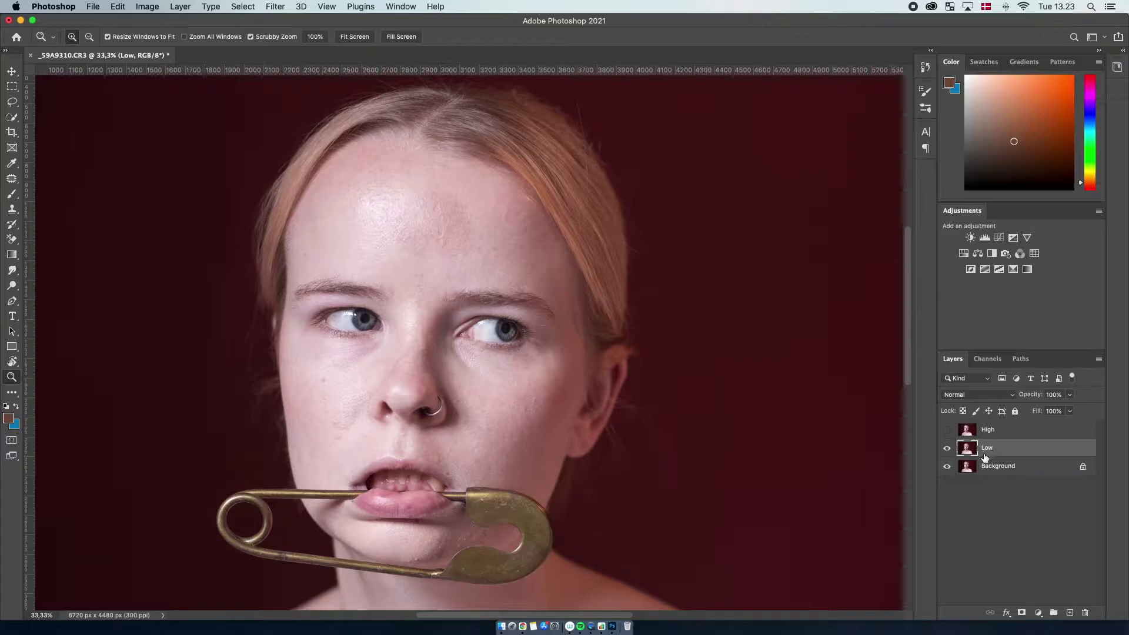
pyautogui.click(280, 10)
pyautogui.moveTo(324, 166)
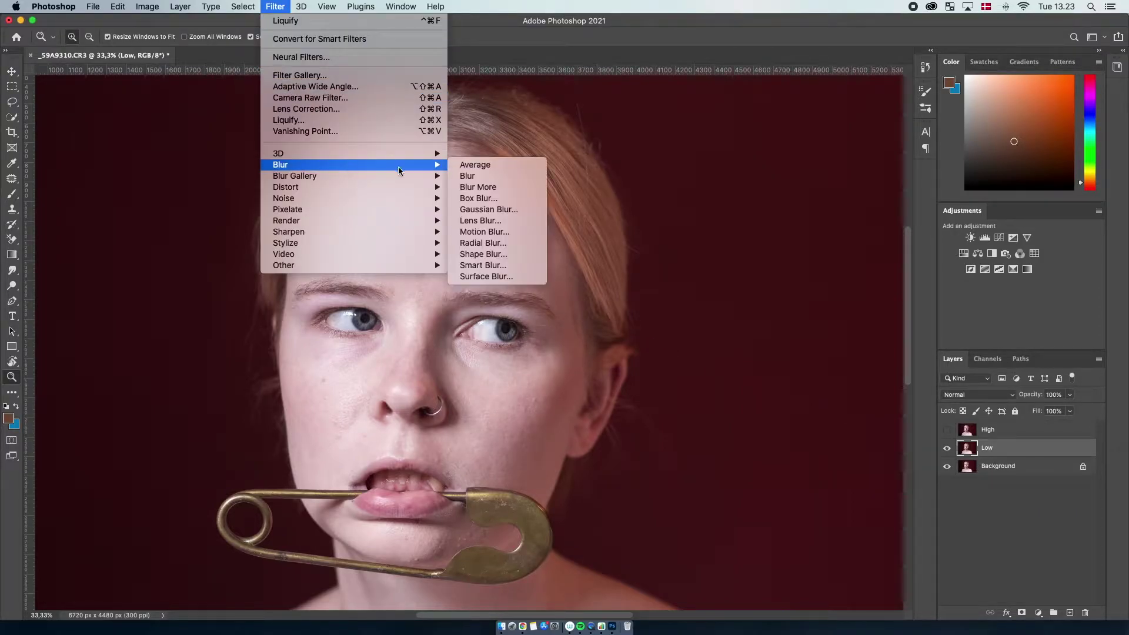
pyautogui.click(488, 209)
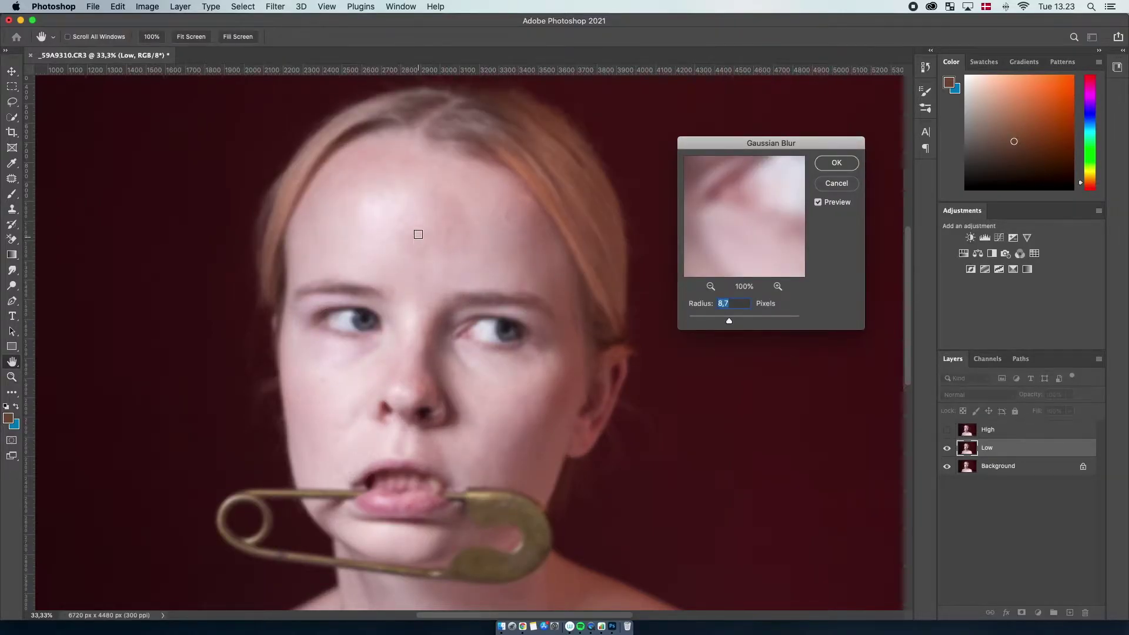
# Set the Gaussian Blur radius to 7.4 pixels, checking the skin texture in the preview, and apply the blur to the Low layer.
pyautogui.moveTo(732, 321); pyautogui.dragTo(715, 321)
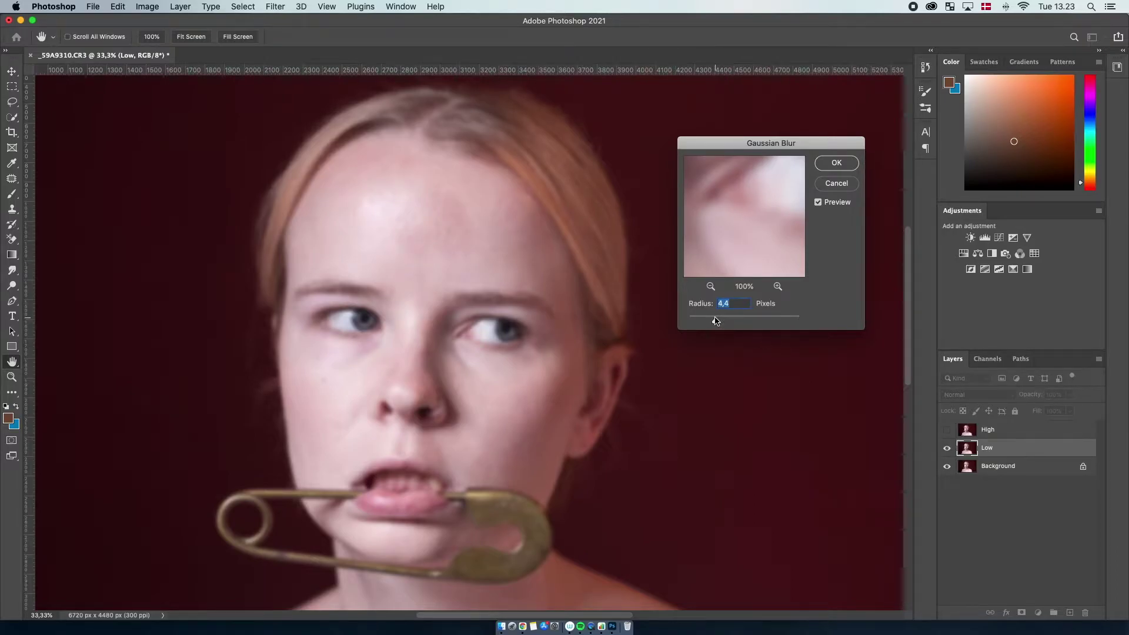
pyautogui.moveTo(713, 244); pyautogui.dragTo(705, 169)
pyautogui.moveTo(758, 250); pyautogui.dragTo(781, 262)
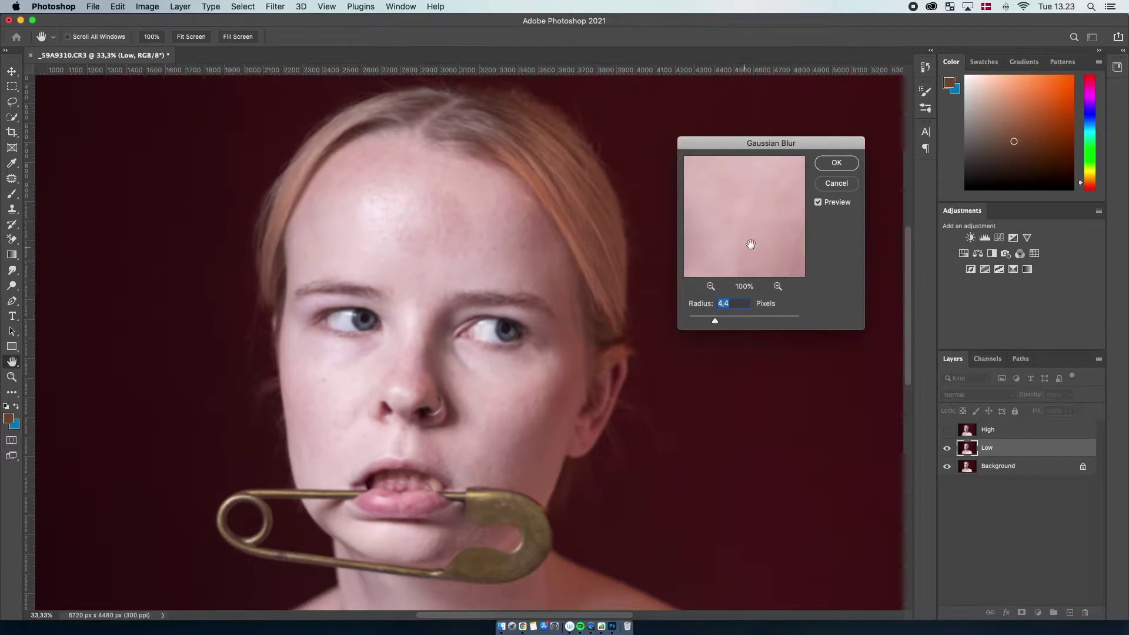
pyautogui.moveTo(715, 322); pyautogui.dragTo(717, 322)
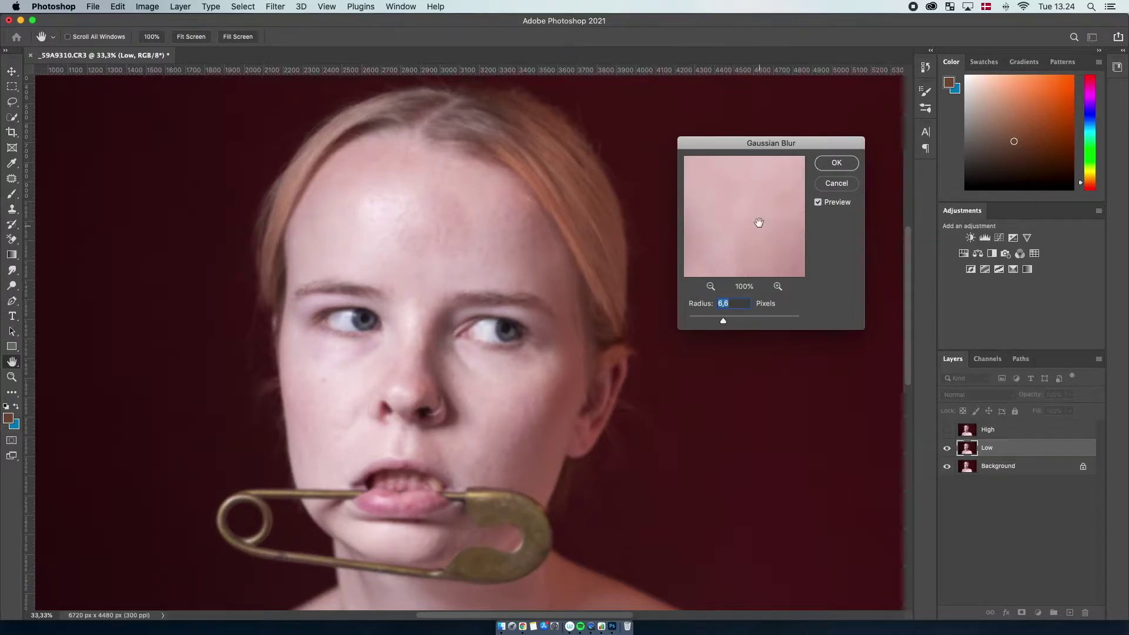
pyautogui.moveTo(723, 321); pyautogui.dragTo(728, 323)
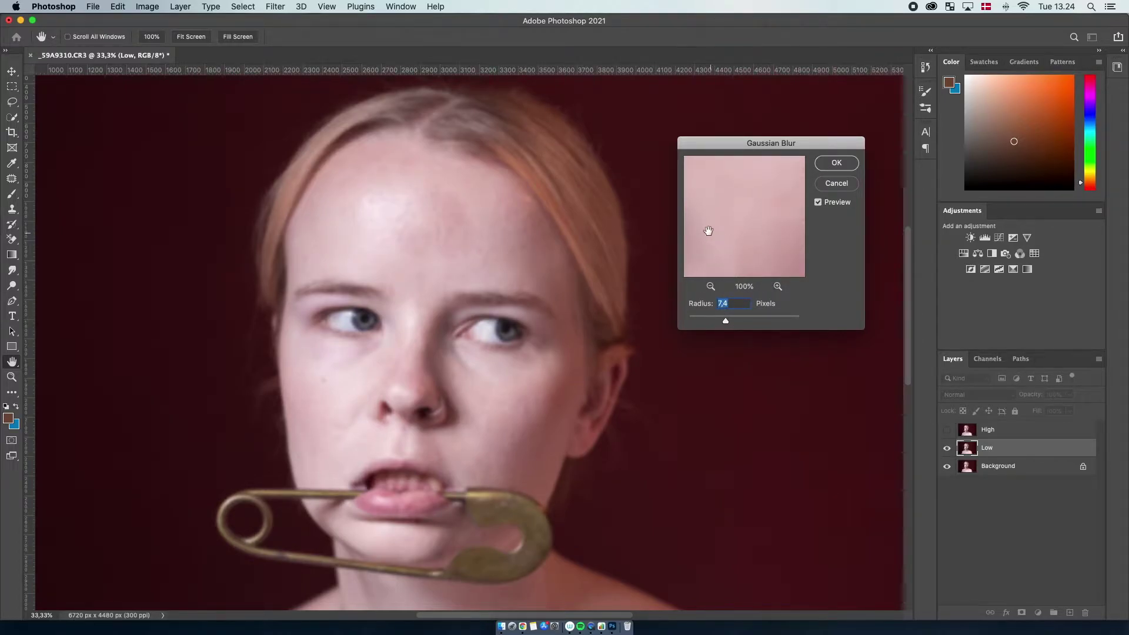
pyautogui.moveTo(721, 227); pyautogui.dragTo(788, 268)
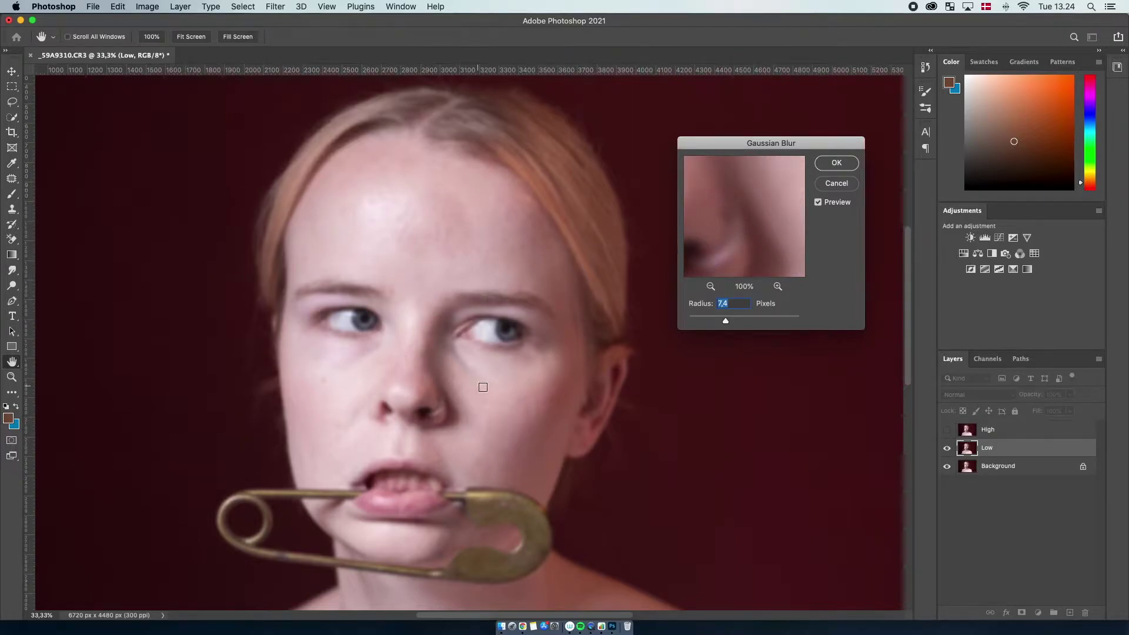
pyautogui.moveTo(773, 207); pyautogui.dragTo(719, 209)
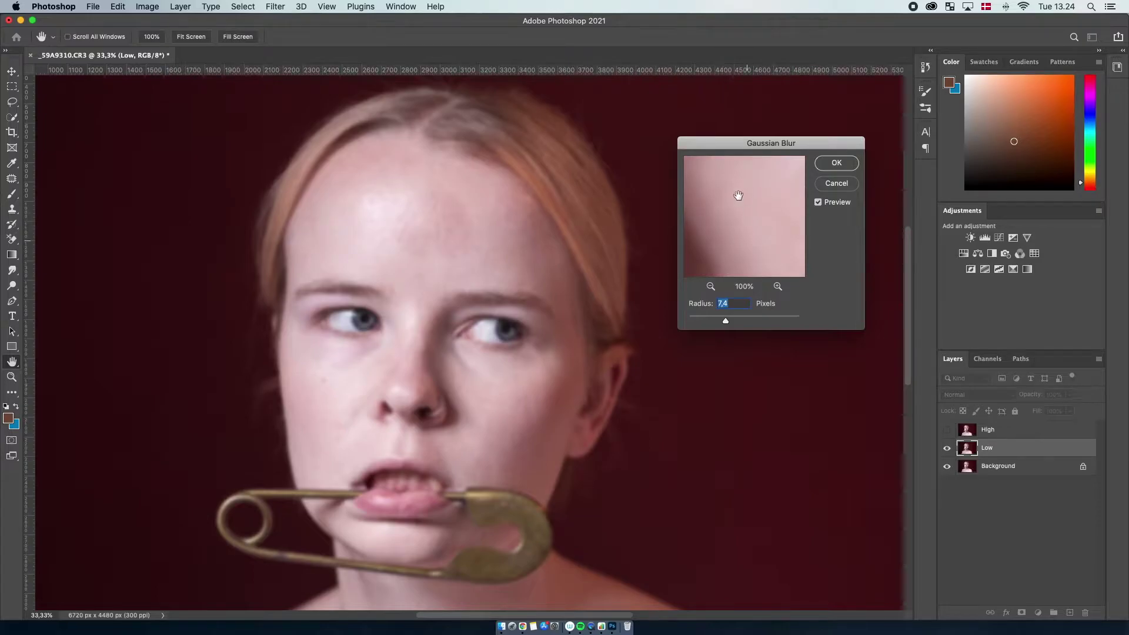
pyautogui.click(842, 164)
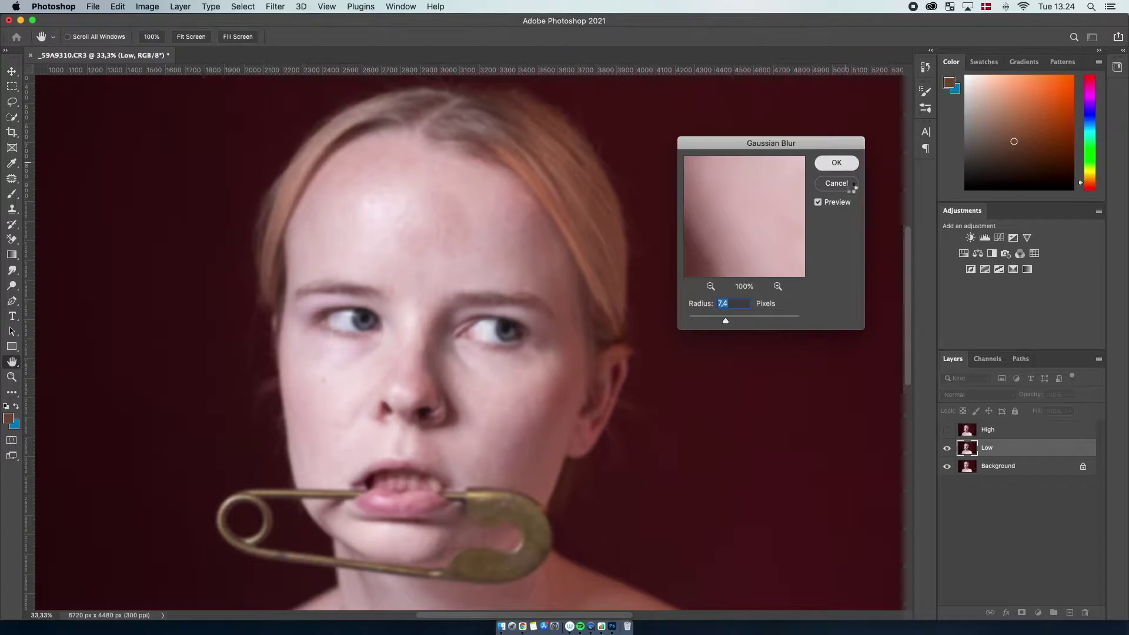
# Make the High layer visible and active, and open Apply Image for it.
pyautogui.click(991, 432)
pyautogui.click(947, 433)
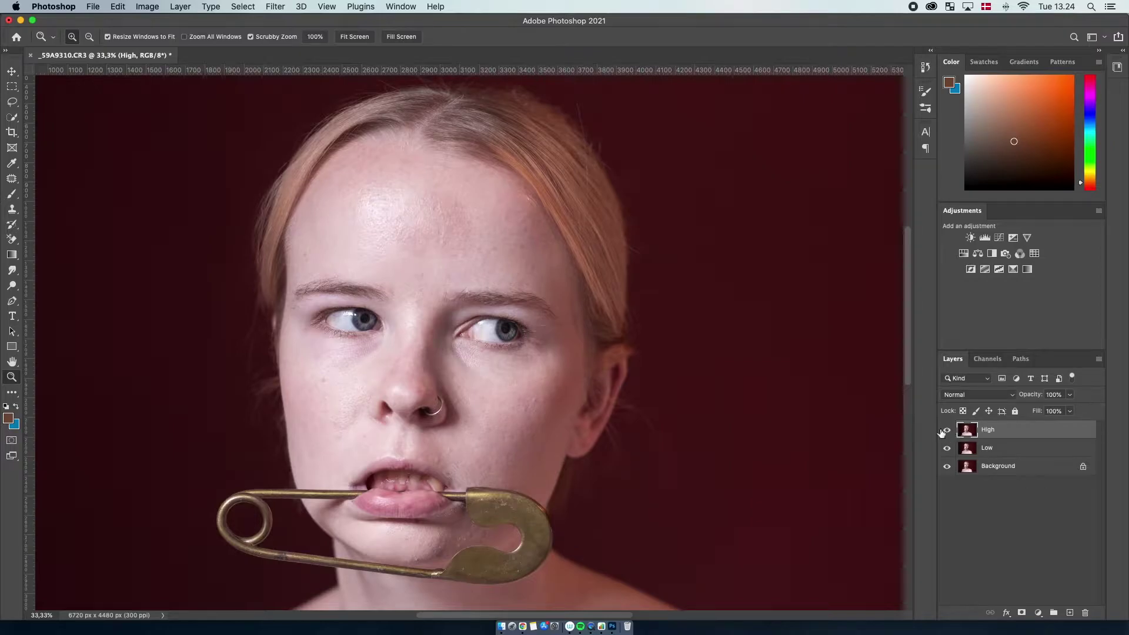
pyautogui.click(148, 7)
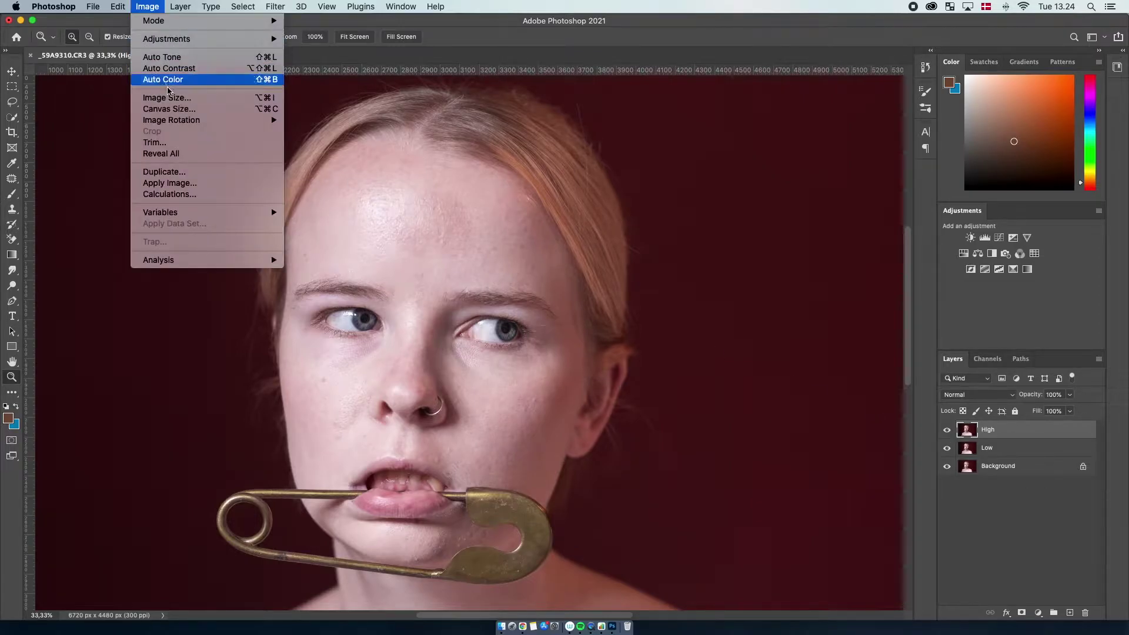
pyautogui.click(191, 185)
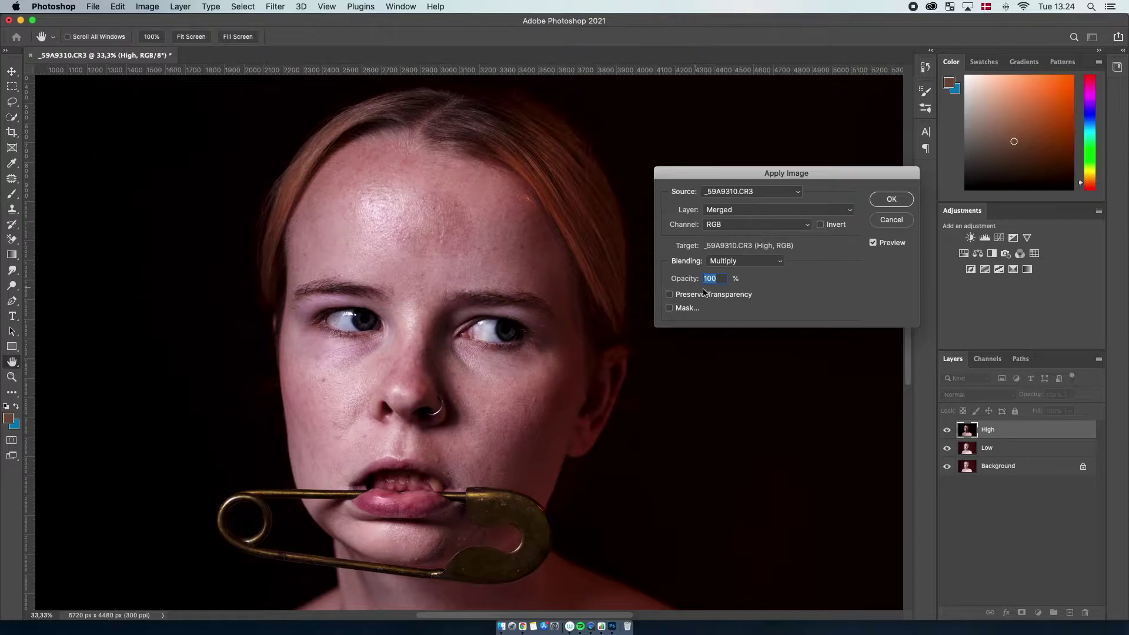
# Apply the Low layer to the High layer with Subtract blending, 100% opacity, scale 2 and offset 128.
pyautogui.click(740, 214)
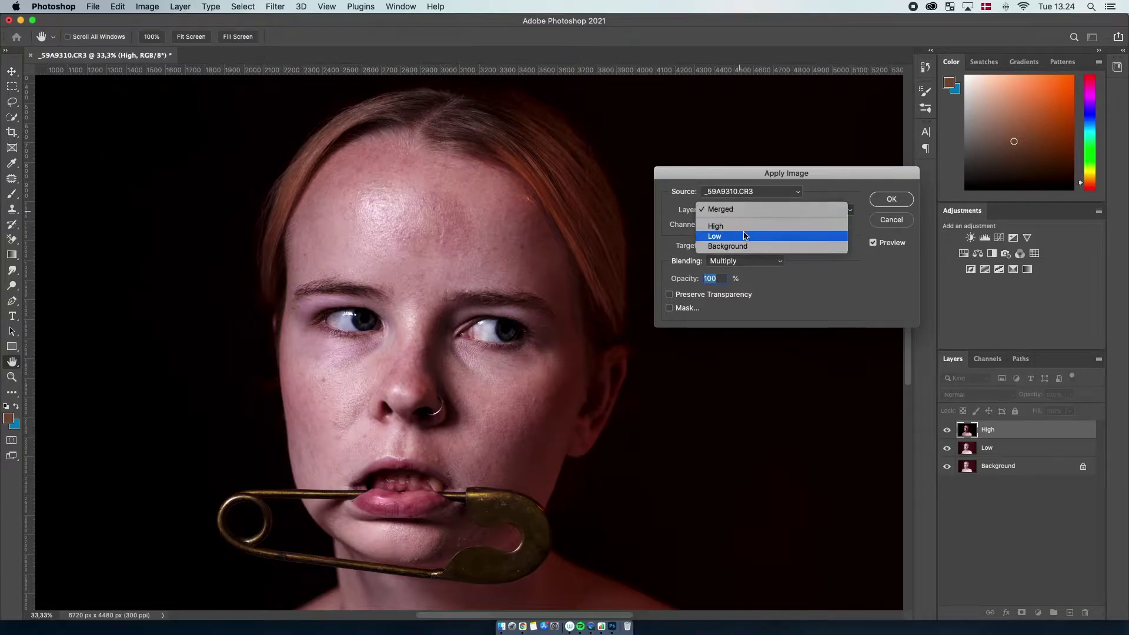
pyautogui.click(745, 246)
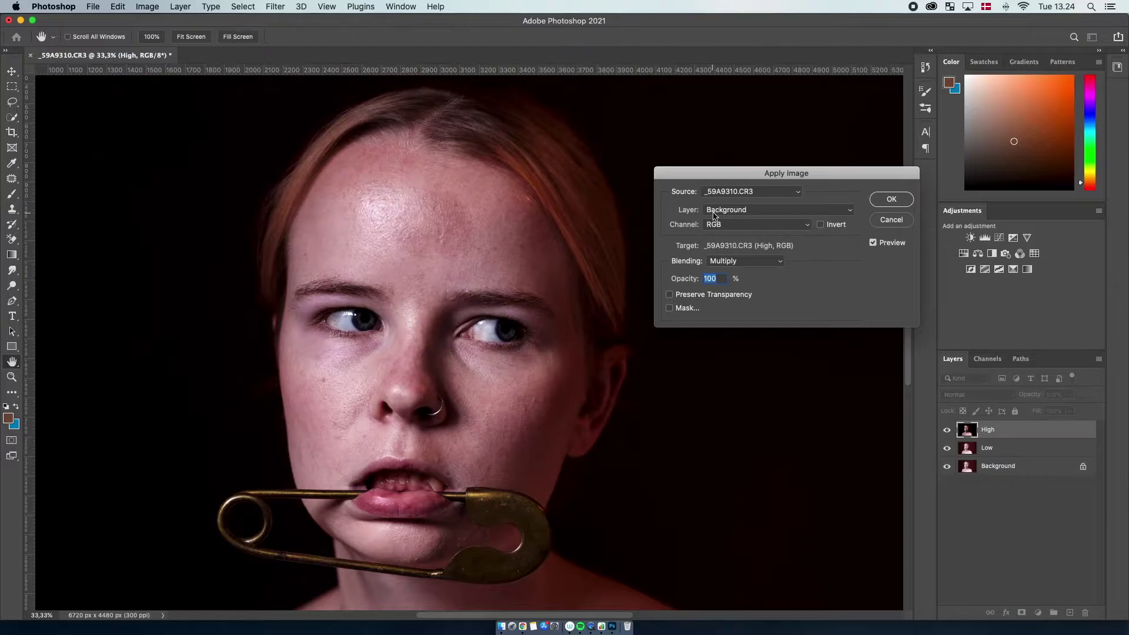
pyautogui.click(736, 216)
pyautogui.click(730, 203)
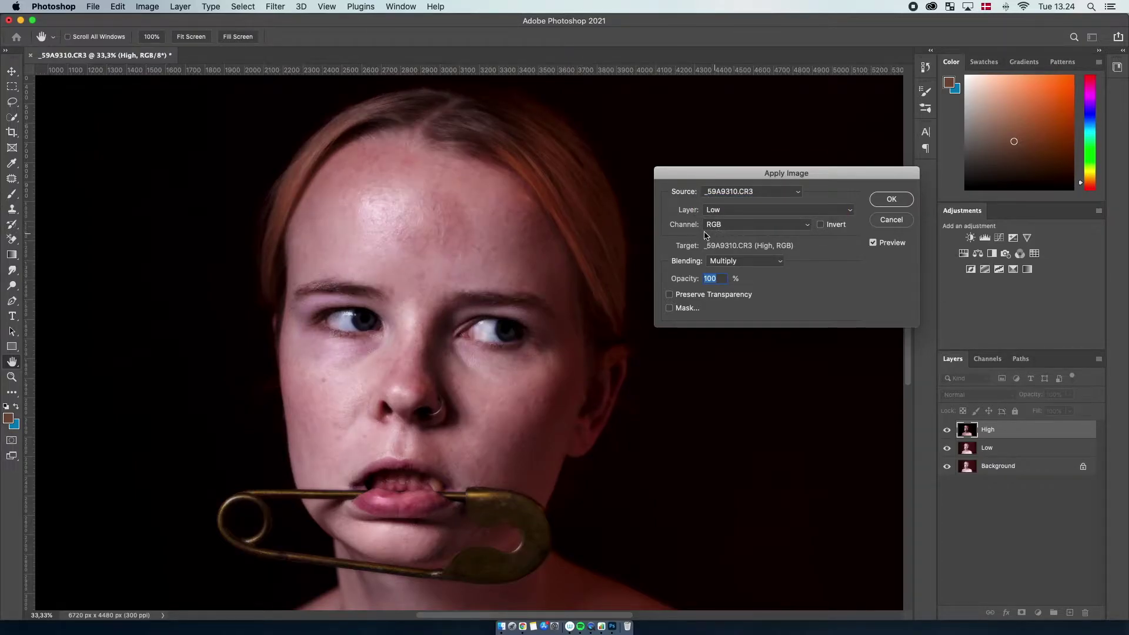
pyautogui.click(733, 263)
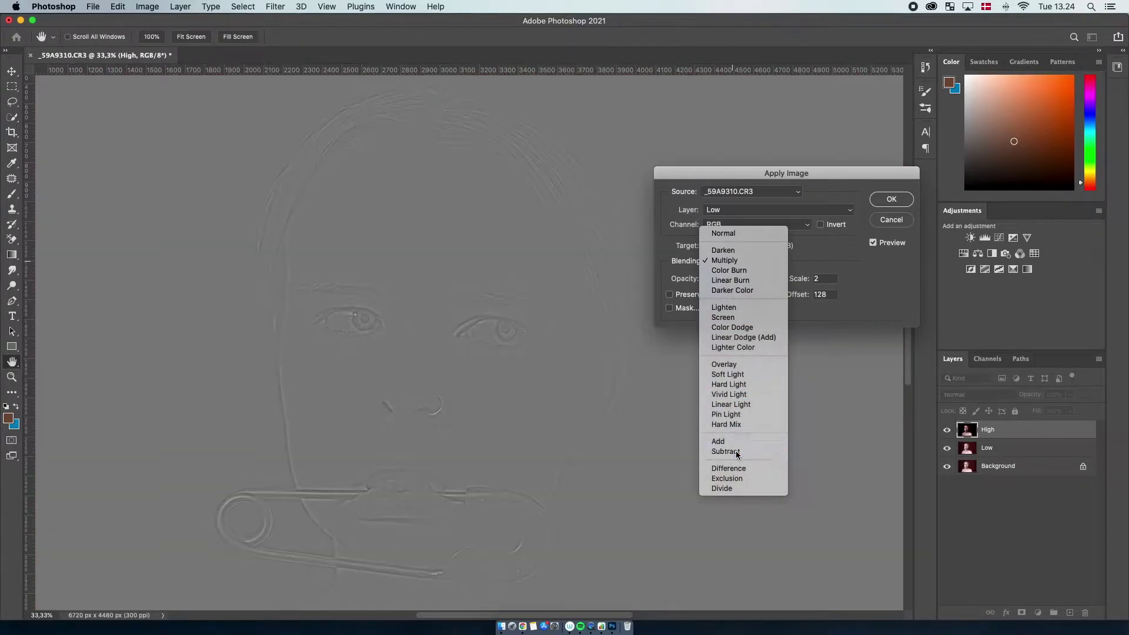
pyautogui.click(736, 452)
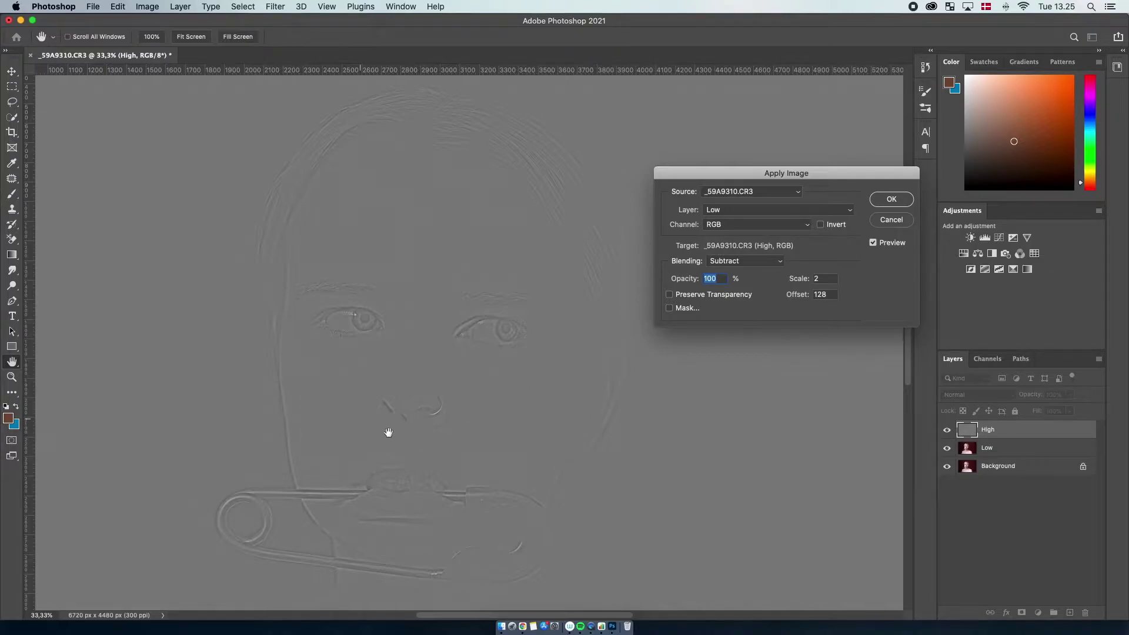
pyautogui.click(892, 200)
# Set the High layer's blend mode to Linear Light.
pyautogui.press('z')
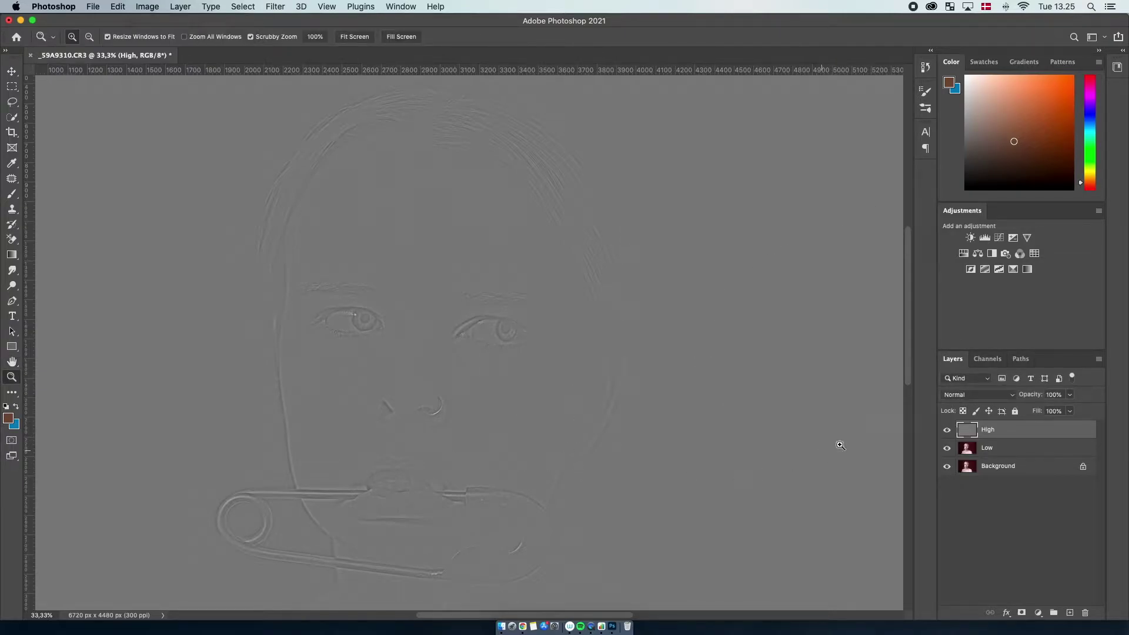
pyautogui.click(979, 398)
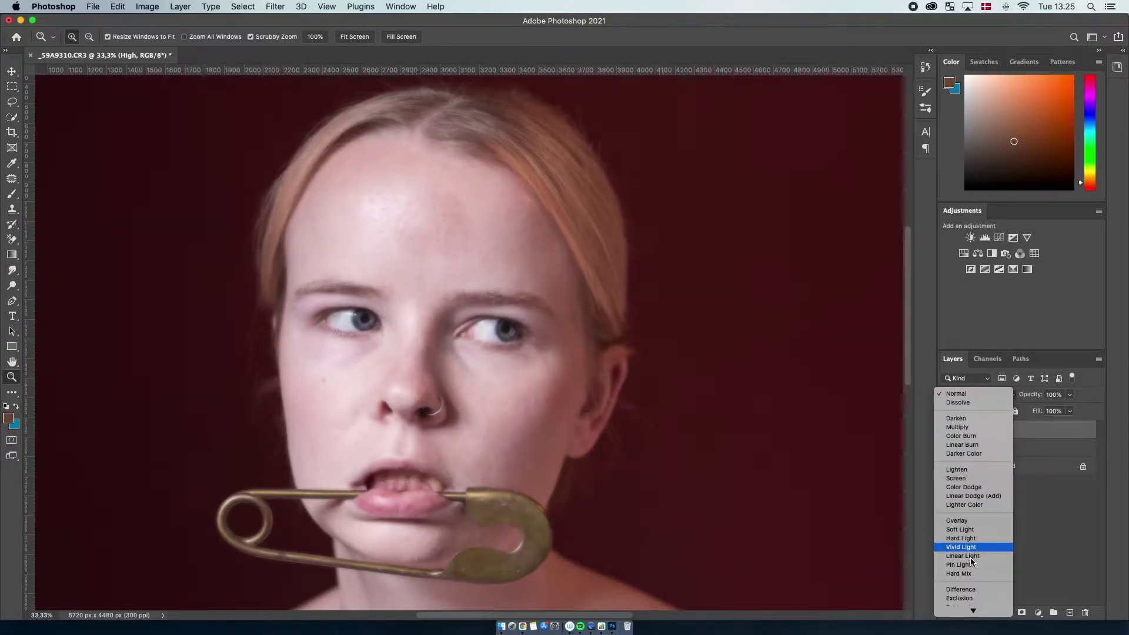
pyautogui.click(974, 557)
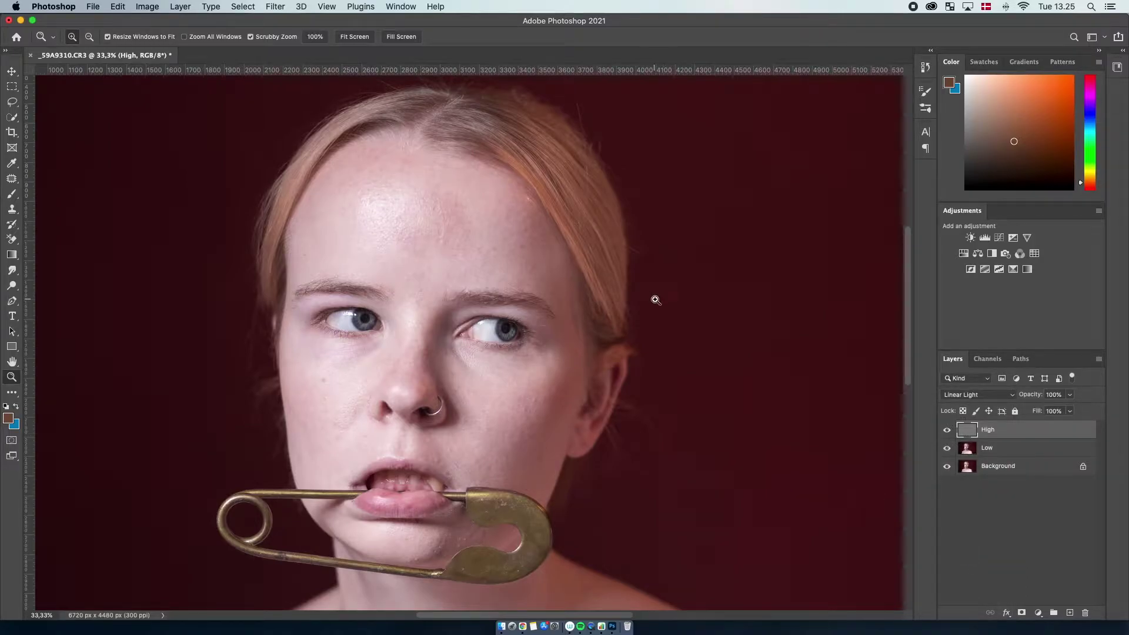
# On the Low layer, lasso the blotchy patch on the upper middle of the forehead with a 10 px feather.
pyautogui.click(990, 451)
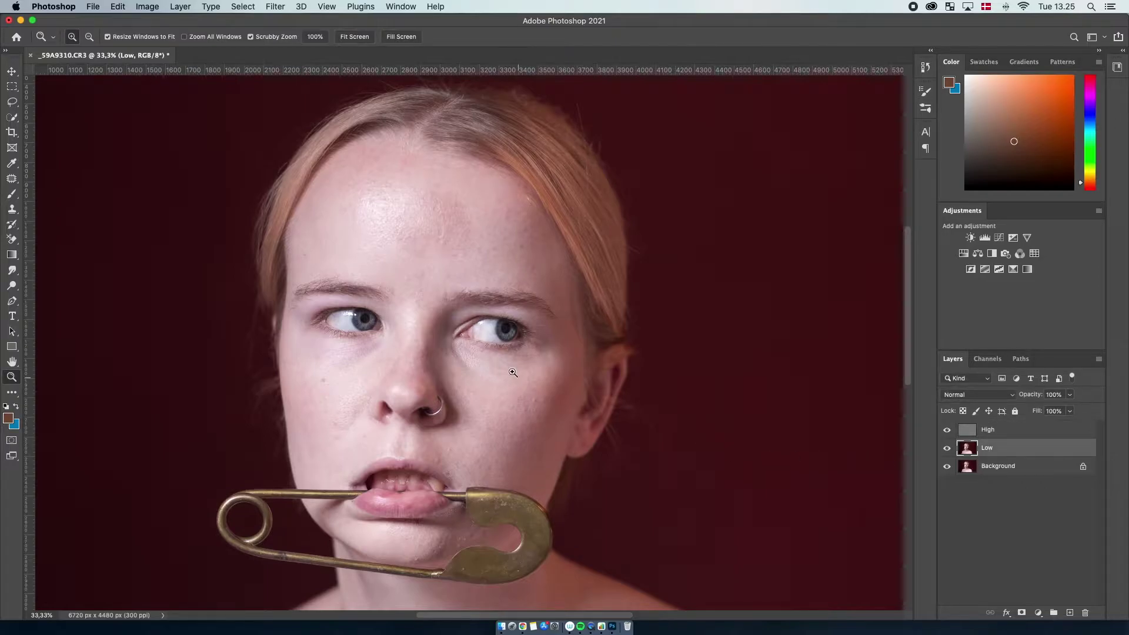
pyautogui.click(418, 240)
pyautogui.click(419, 244)
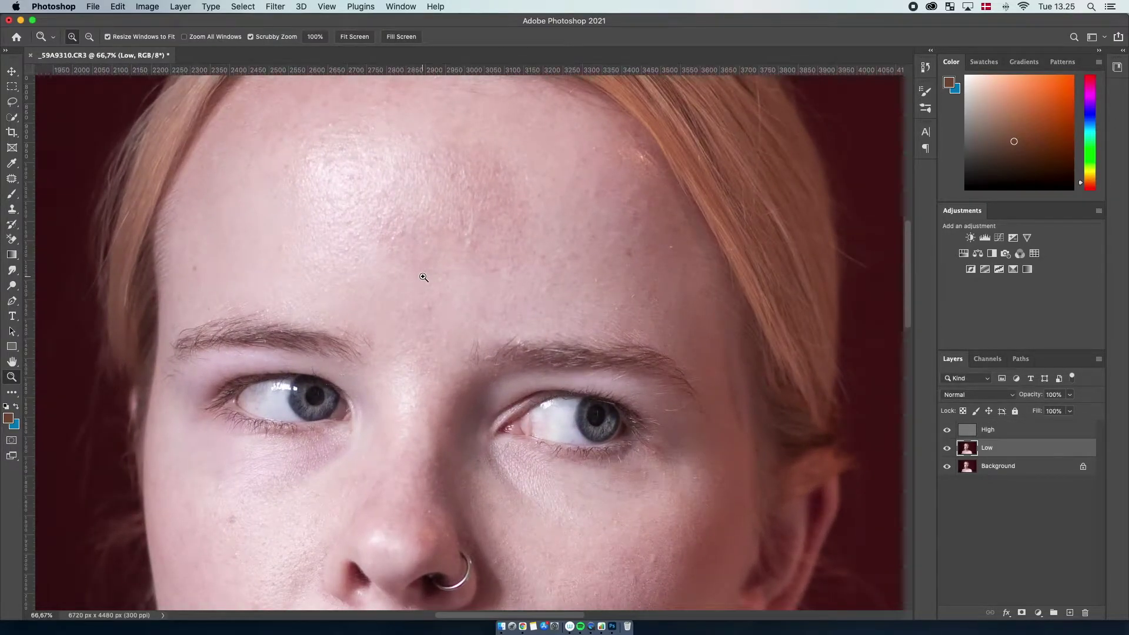
pyautogui.scroll(1, 423, 259)
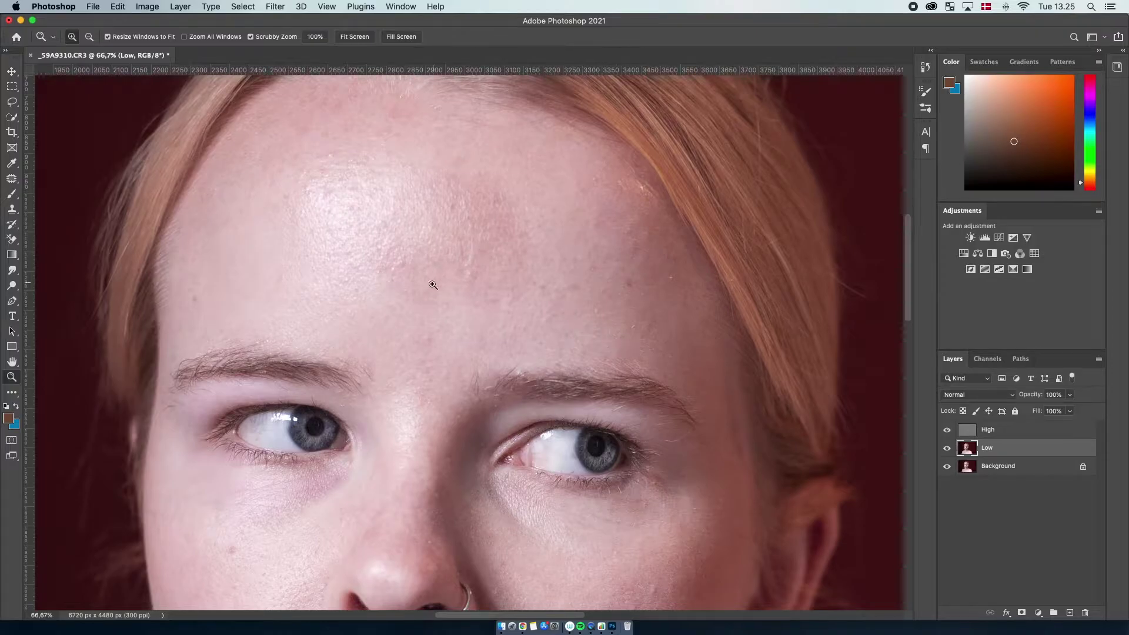
pyautogui.click(12, 104)
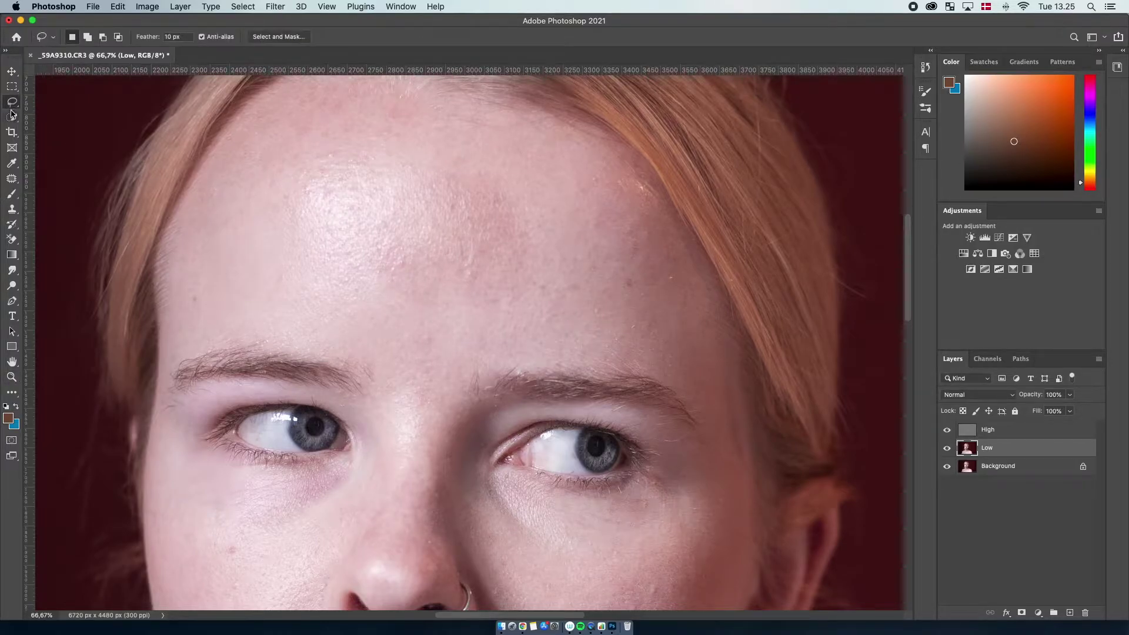
pyautogui.moveTo(528, 199)
pyautogui.mouseDown()
pyautogui.moveTo(467, 215)
pyautogui.moveTo(450, 292)
pyautogui.moveTo(490, 329)
pyautogui.moveTo(547, 320)
pyautogui.mouseUp()
pyautogui.moveTo(546, 206); pyautogui.dragTo(546, 206)
# Blur the selected forehead patch with a 31.7-pixel Gaussian Blur and clear the selection.
pyautogui.click(280, 7)
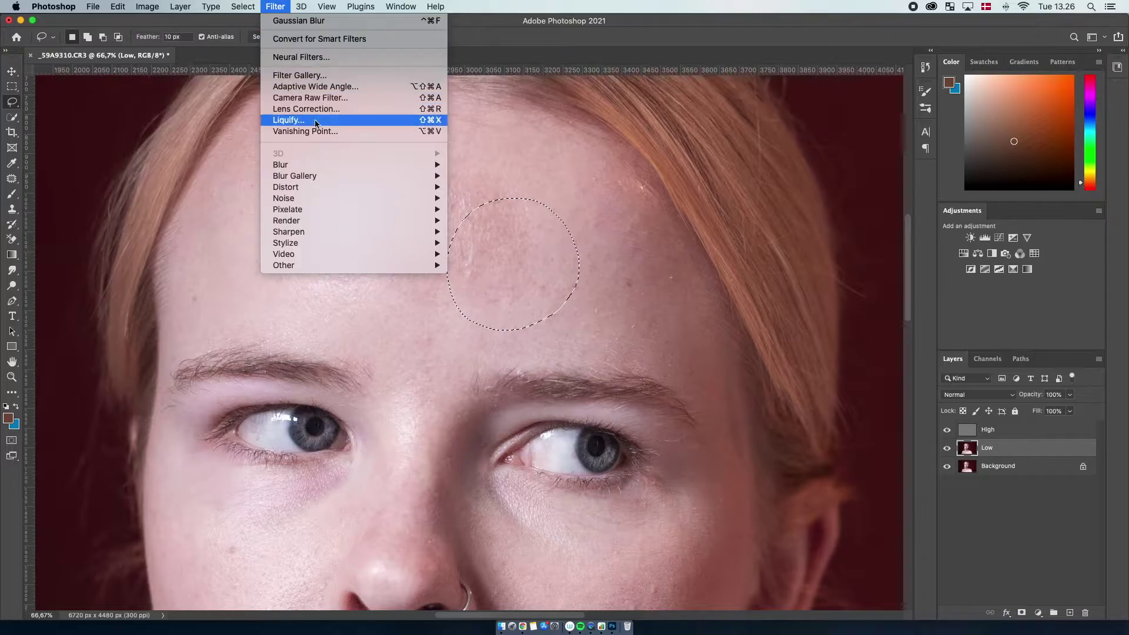
pyautogui.moveTo(350, 169)
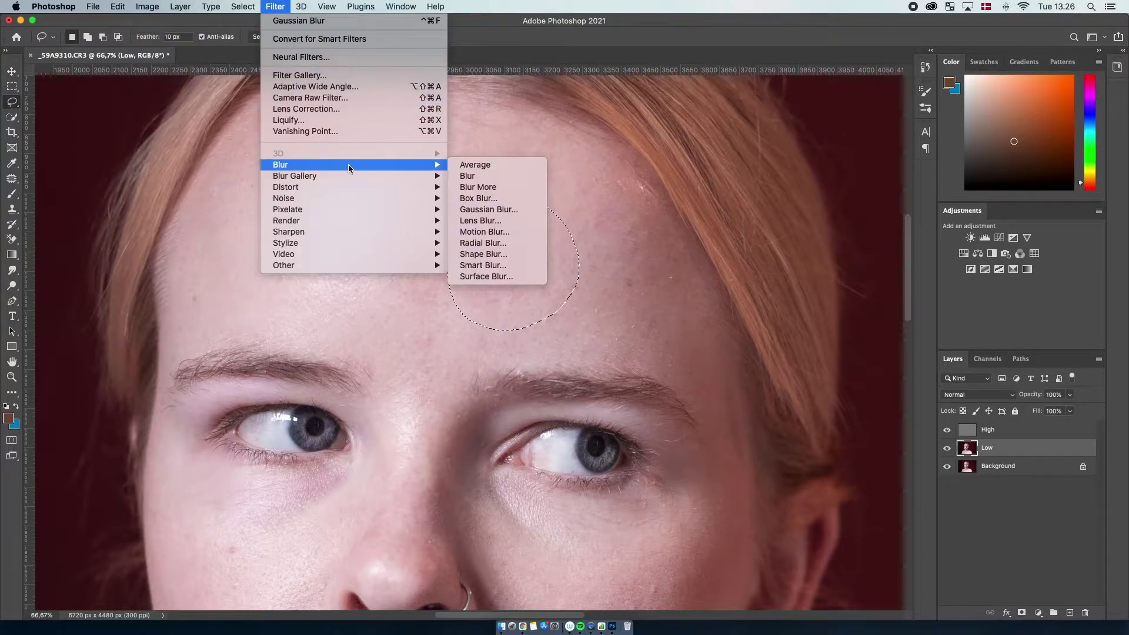
pyautogui.click(494, 210)
pyautogui.moveTo(726, 321); pyautogui.dragTo(792, 340)
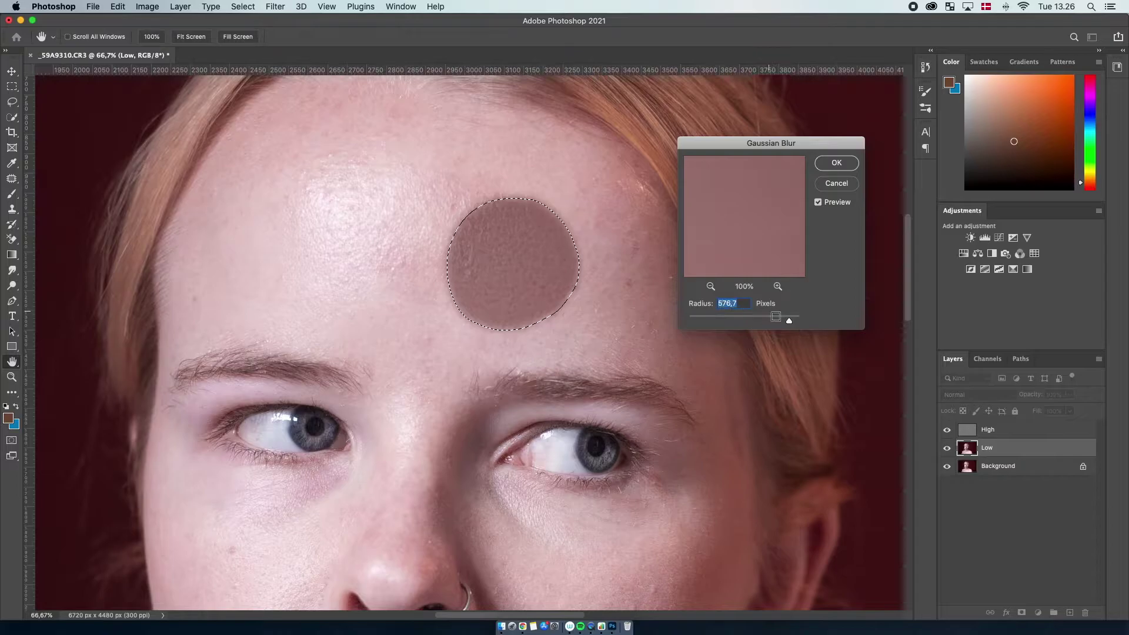
pyautogui.moveTo(769, 322); pyautogui.dragTo(744, 322)
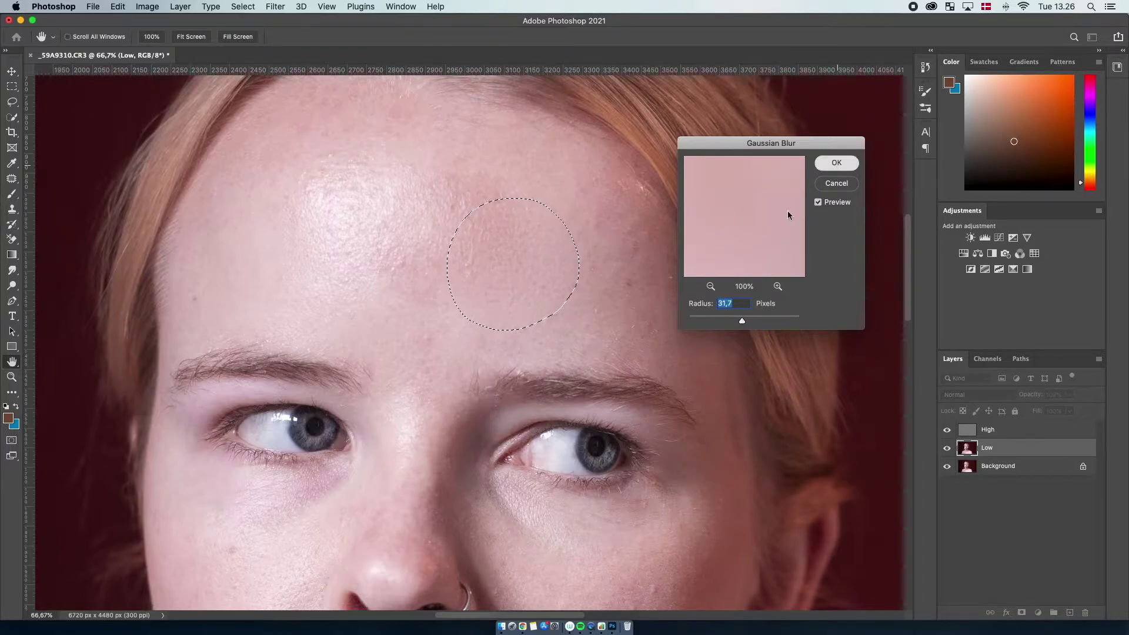
pyautogui.click(837, 165)
pyautogui.press('super+d')
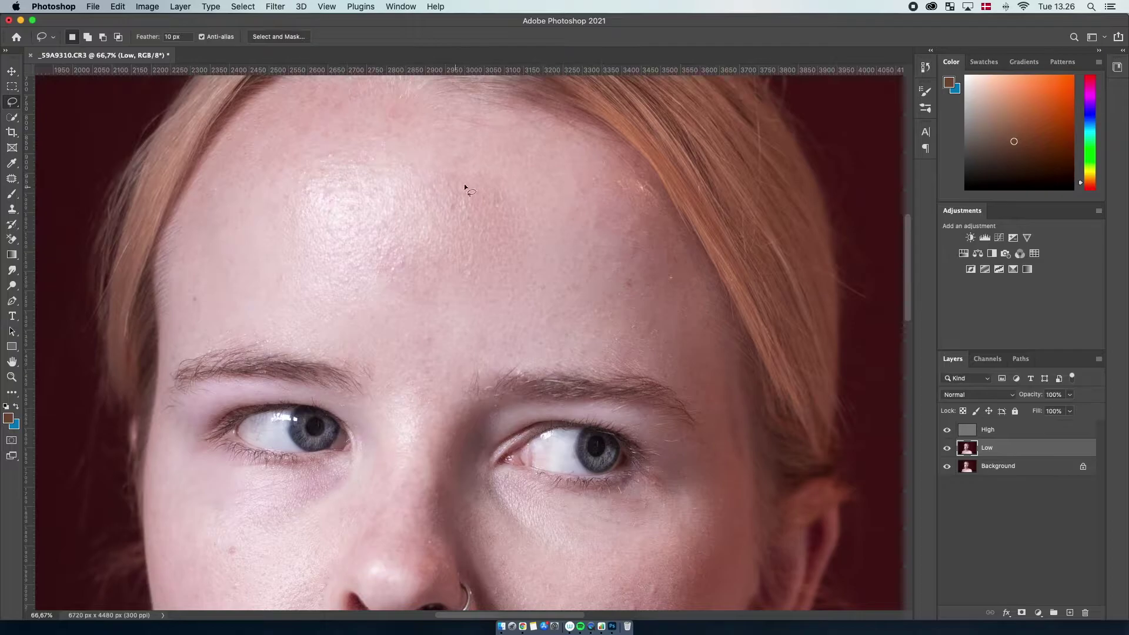
# Lasso the uneven area in the middle of the forehead just below the hairline and smooth it with Gaussian Blur.
pyautogui.moveTo(401, 206)
pyautogui.mouseDown()
pyautogui.moveTo(470, 241)
pyautogui.moveTo(482, 143)
pyautogui.mouseUp()
pyautogui.click(276, 6)
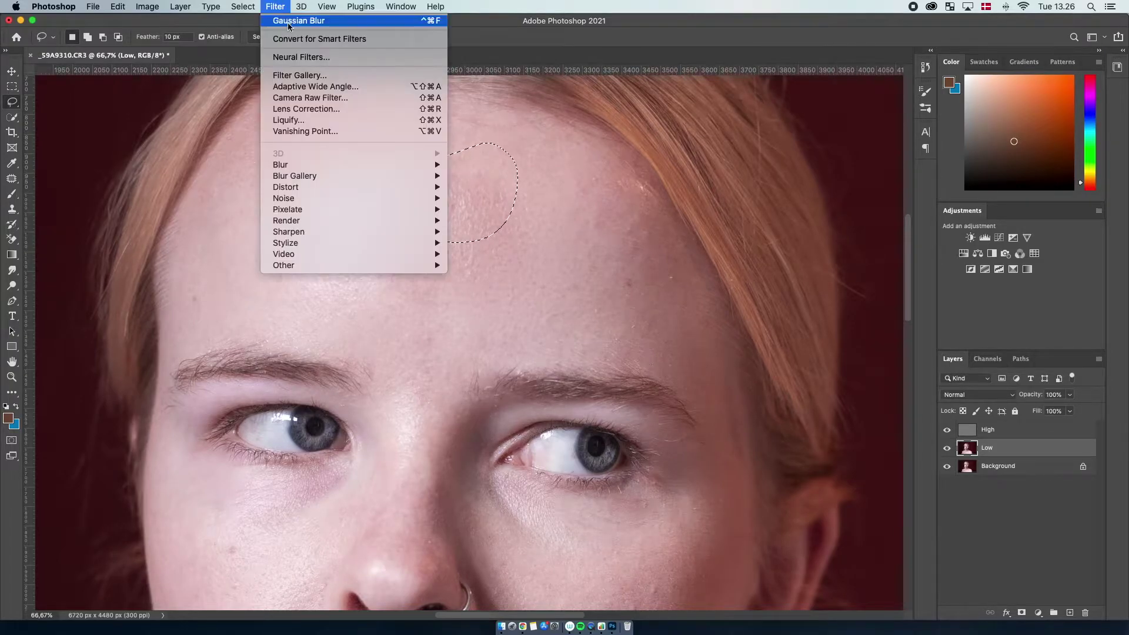
pyautogui.moveTo(366, 163)
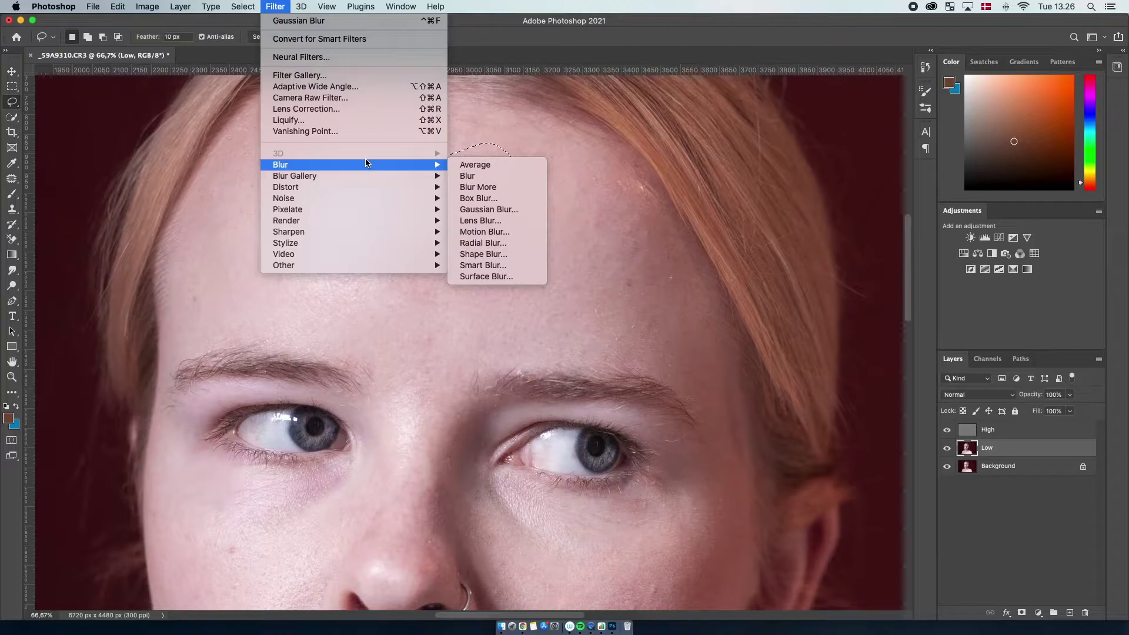
pyautogui.click(490, 210)
pyautogui.press('Return')
# Lasso two areas around the shiny highlight on the forehead in turn and smooth each with Gaussian Blur.
pyautogui.moveTo(336, 255)
pyautogui.mouseDown()
pyautogui.moveTo(395, 228)
pyautogui.moveTo(331, 266)
pyautogui.mouseUp()
pyautogui.click(275, 7)
pyautogui.click(494, 211)
pyautogui.press('Return')
pyautogui.press('super+d')
pyautogui.moveTo(311, 168)
pyautogui.mouseDown()
pyautogui.moveTo(302, 251)
pyautogui.moveTo(318, 167)
pyautogui.mouseUp()
pyautogui.click(276, 6)
pyautogui.click(497, 210)
pyautogui.press('Return')
# Smooth the shadowed side of the forehead and the area above the eyebrow with lasso selections and Gaussian Blur.
pyautogui.moveTo(634, 274); pyautogui.dragTo(624, 298)
pyautogui.click(275, 6)
pyautogui.click(506, 209)
pyautogui.press('Return')
pyautogui.click(275, 7)
pyautogui.moveTo(537, 292); pyautogui.dragTo(481, 338)
pyautogui.click(497, 210)
pyautogui.press('Return')
# Smooth further uneven skin areas on the shadowed side of the face using Gaussian Blur.
pyautogui.scroll(-5, 670, 288)
pyautogui.click(275, 6)
pyautogui.click(497, 210)
pyautogui.press('Return')
pyautogui.moveTo(628, 338); pyautogui.dragTo(635, 330)
pyautogui.click(275, 6)
pyautogui.click(500, 210)
pyautogui.press('Return')
# Lasso an uneven skin area on the brighter side of the face and apply a slightly adjusted Gaussian Blur.
pyautogui.moveTo(307, 309); pyautogui.dragTo(242, 322)
pyautogui.click(276, 6)
pyautogui.moveTo(329, 165)
pyautogui.click(513, 213)
pyautogui.moveTo(733, 322); pyautogui.dragTo(737, 322)
pyautogui.press('Return')
# Lasso two uneven skin areas farther down the face in turn and soften each with Gaussian Blur.
pyautogui.scroll(-5, 630, 426)
pyautogui.moveTo(431, 251); pyautogui.dragTo(434, 260)
pyautogui.click(275, 6)
pyautogui.click(500, 210)
pyautogui.press('Return')
pyautogui.scroll(-5, 647, 326)
pyautogui.moveTo(503, 447); pyautogui.dragTo(497, 500)
pyautogui.click(276, 7)
pyautogui.click(520, 210)
pyautogui.press('Return')
# Lasso uneven skin below the face, smooth it with Gaussian Blur and clear the selection.
pyautogui.scroll(-15, 647, 326)
pyautogui.press('super+minus')
pyautogui.press('super+minus')
pyautogui.press('super+minus')
pyautogui.keyDown('super'); pyautogui.click(387, 230); pyautogui.keyUp('super')
pyautogui.moveTo(500, 362); pyautogui.dragTo(498, 366)
pyautogui.moveTo(372, 301); pyautogui.dragTo(362, 303)
pyautogui.click(276, 7)
pyautogui.moveTo(329, 165)
pyautogui.click(500, 210)
pyautogui.press('Return')
pyautogui.press('super+d')
# Lasso the spot on top of the shoulder below the pin's ring end and apply a 31.7-pixel Gaussian Blur.
pyautogui.press('super+minus')
pyautogui.moveTo(274, 277); pyautogui.dragTo(273, 284)
pyautogui.click(275, 7)
pyautogui.click(500, 210)
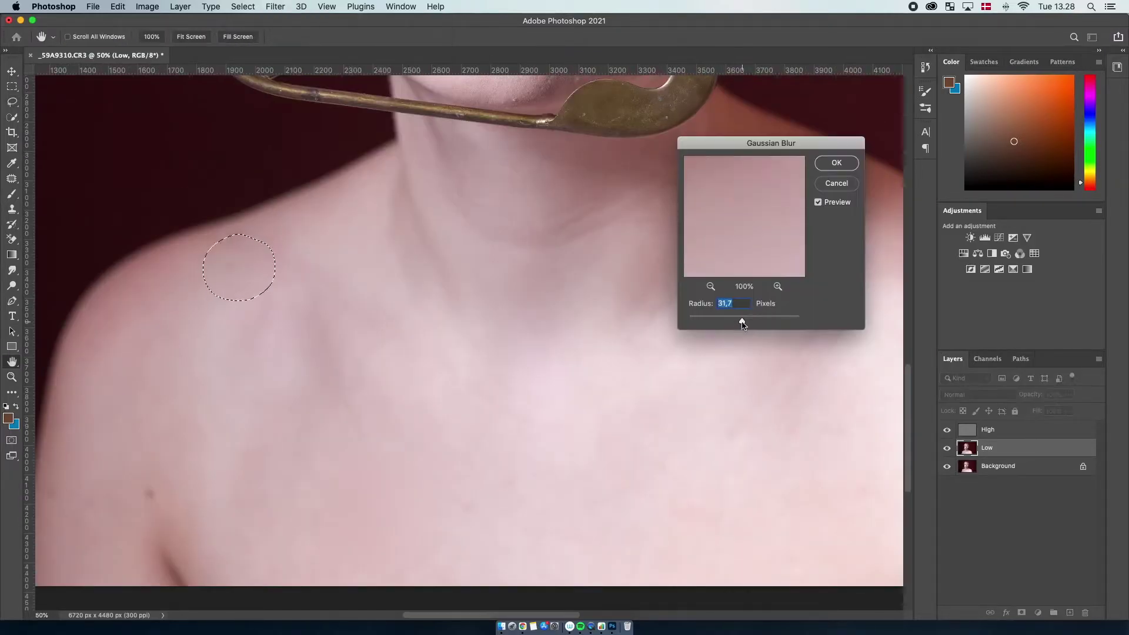
pyautogui.press('Return')
# Smooth an area on the opposite side of the chest with Gaussian Blur, deselect it and view the whole portrait.
pyautogui.hscroll(5, 765, 323)
pyautogui.moveTo(771, 535); pyautogui.dragTo(766, 560)
pyautogui.click(275, 7)
pyautogui.moveTo(314, 166)
pyautogui.click(500, 210)
pyautogui.press('Return')
pyautogui.press('super+d')
pyautogui.press('super+minus')
pyautogui.press('super+minus')
pyautogui.press('super+minus')
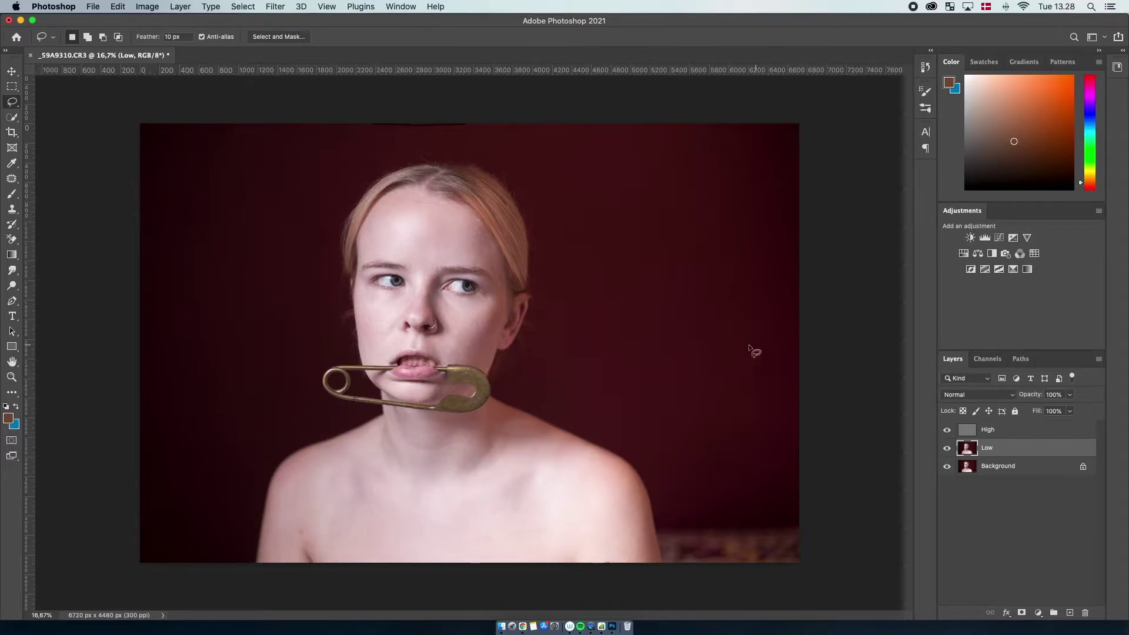
# Group the High and Low layers and toggle the group's visibility to compare the skin before and after.
pyautogui.keyDown('shift'); pyautogui.click(1000, 435); pyautogui.keyUp('shift')
pyautogui.click(1054, 612)
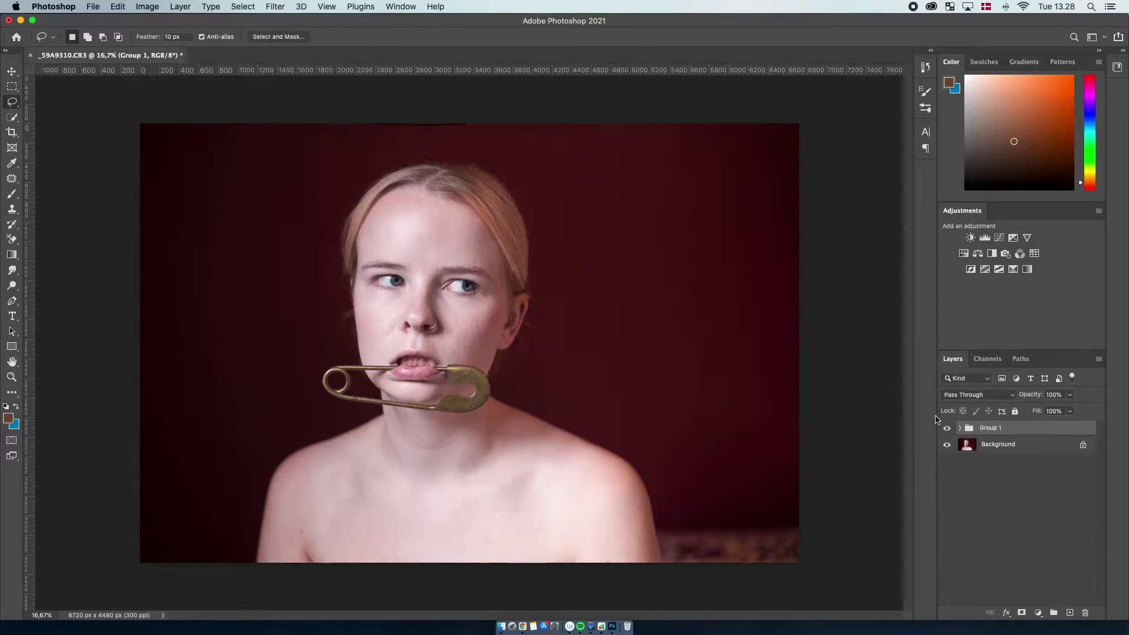
pyautogui.click(947, 428)
pyautogui.click(947, 429)
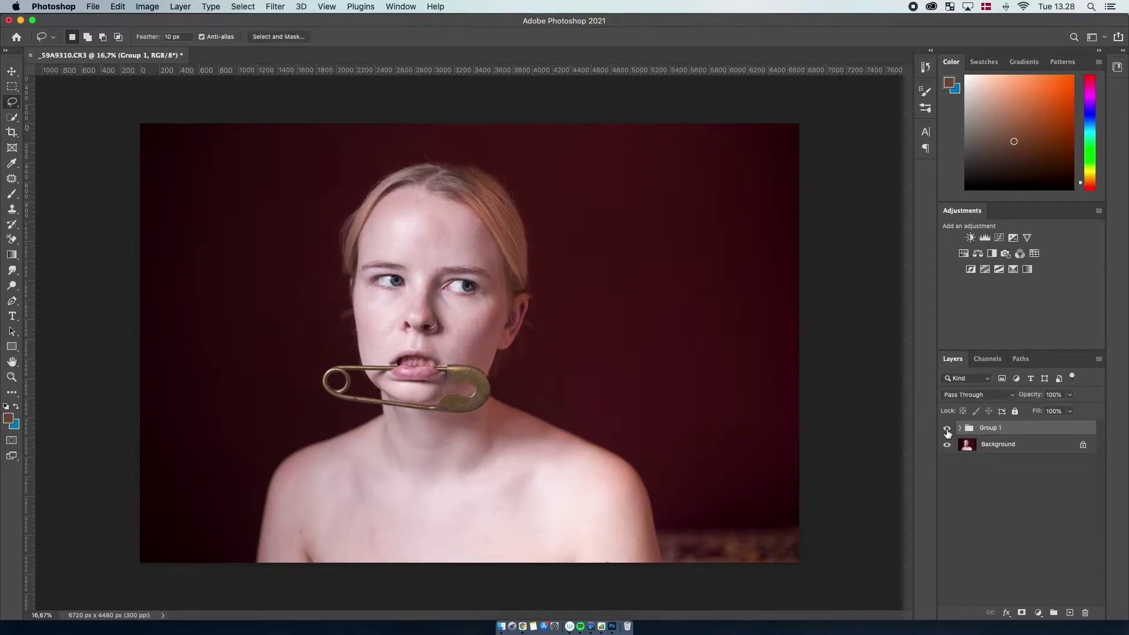
pyautogui.click(947, 429)
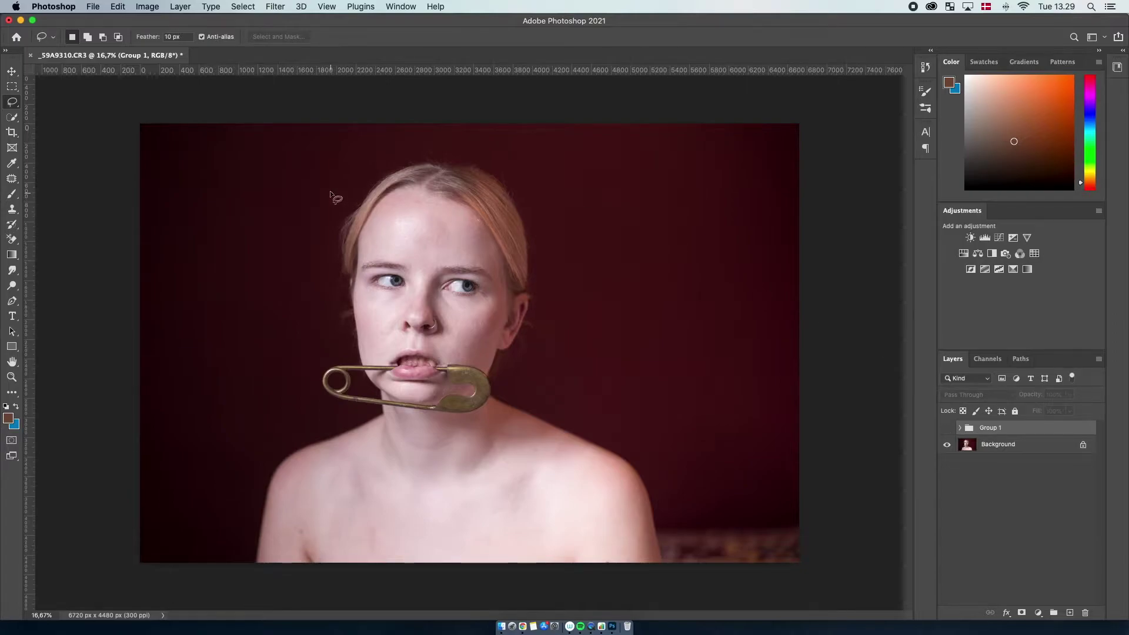
pyautogui.click(947, 431)
pyautogui.click(947, 430)
pyautogui.click(948, 429)
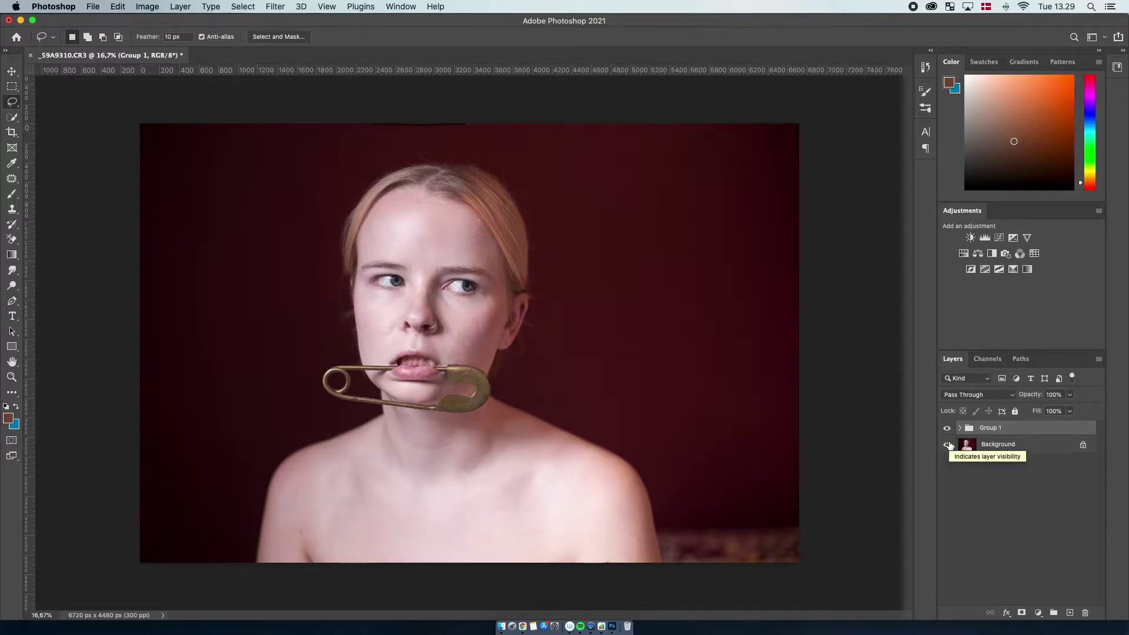
# Duplicate the frequency separation group and merge the copy into a single layer.
pyautogui.press('super+j')
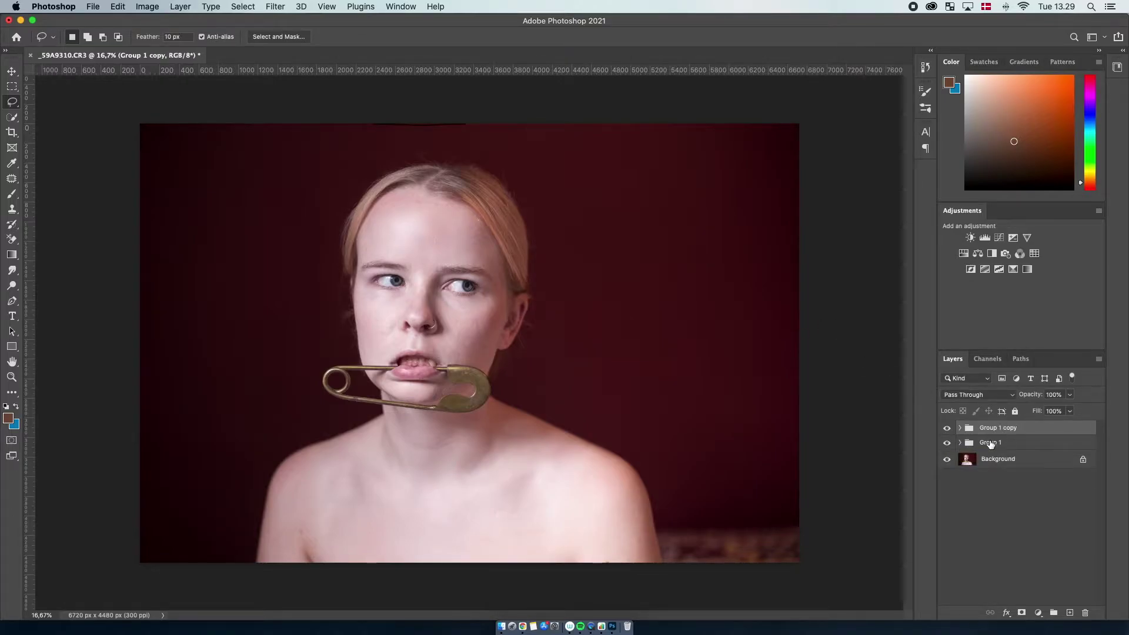
pyautogui.rightClick(997, 429)
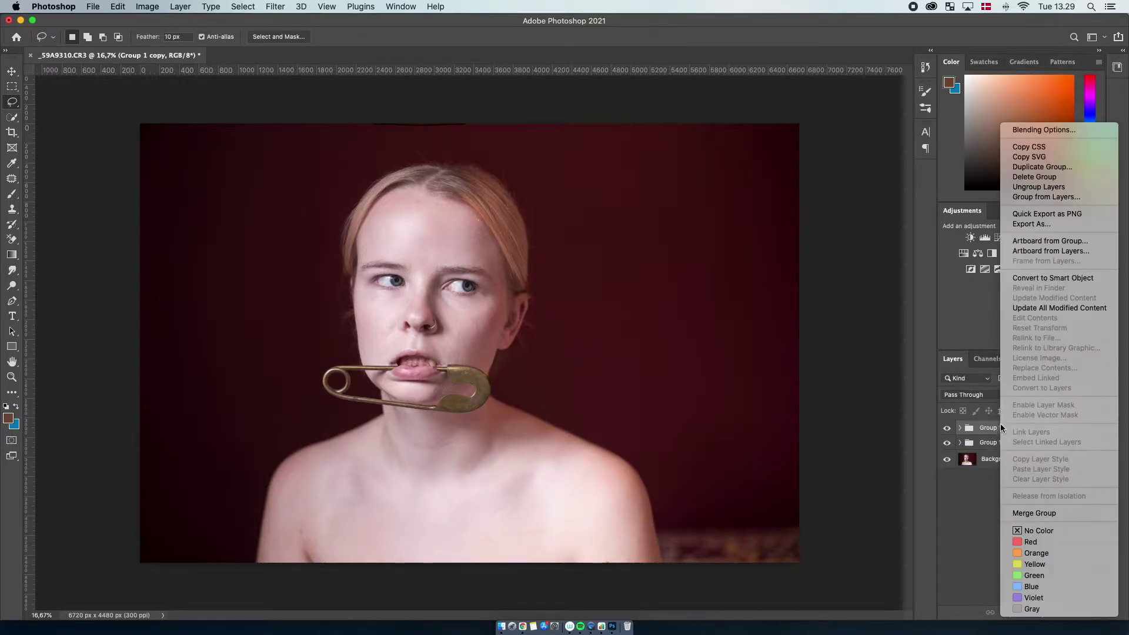
pyautogui.click(1029, 513)
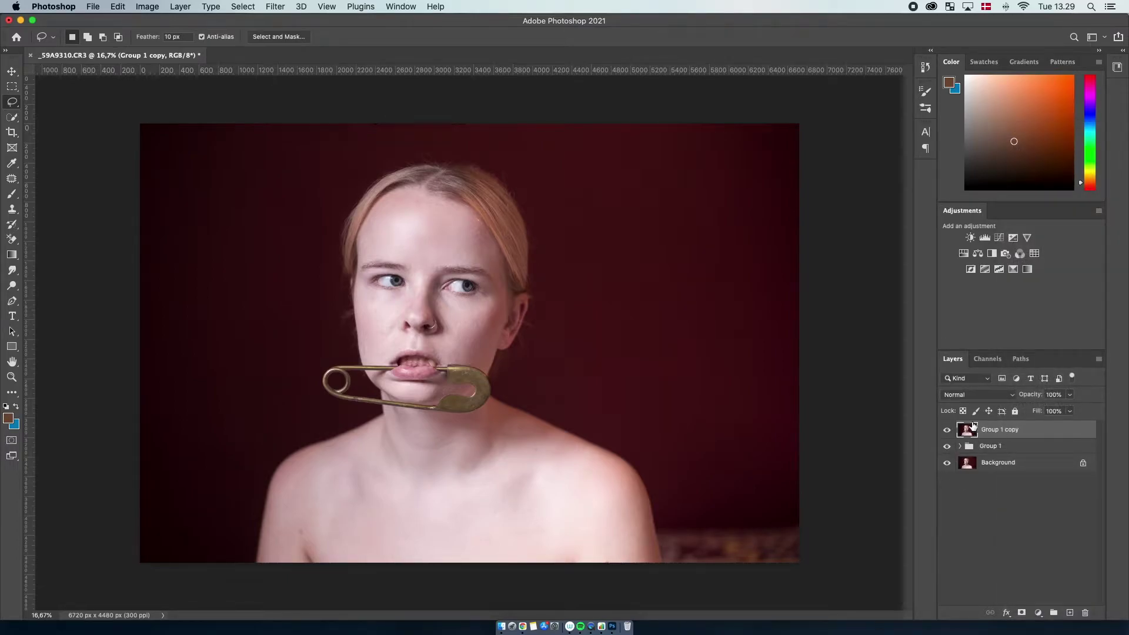
# Patch the dark spot on the shadowed side of the forehead with the Patch tool in Source mode, comparing before and after.
pyautogui.press('z')
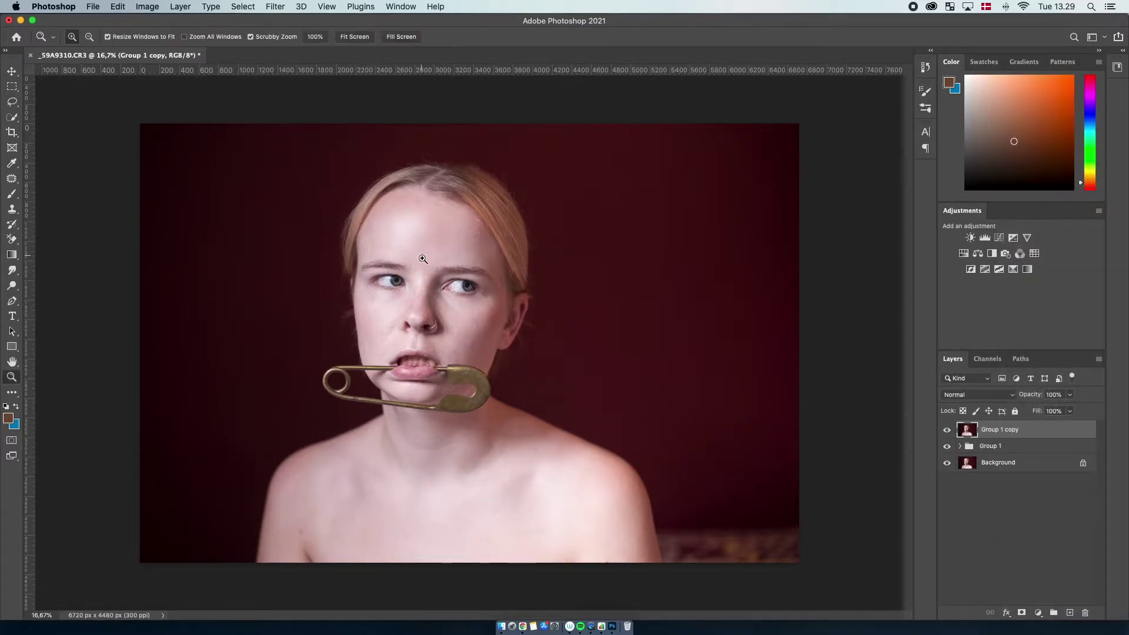
pyautogui.click(429, 277)
pyautogui.click(430, 277)
pyautogui.click(430, 278)
pyautogui.click(430, 278)
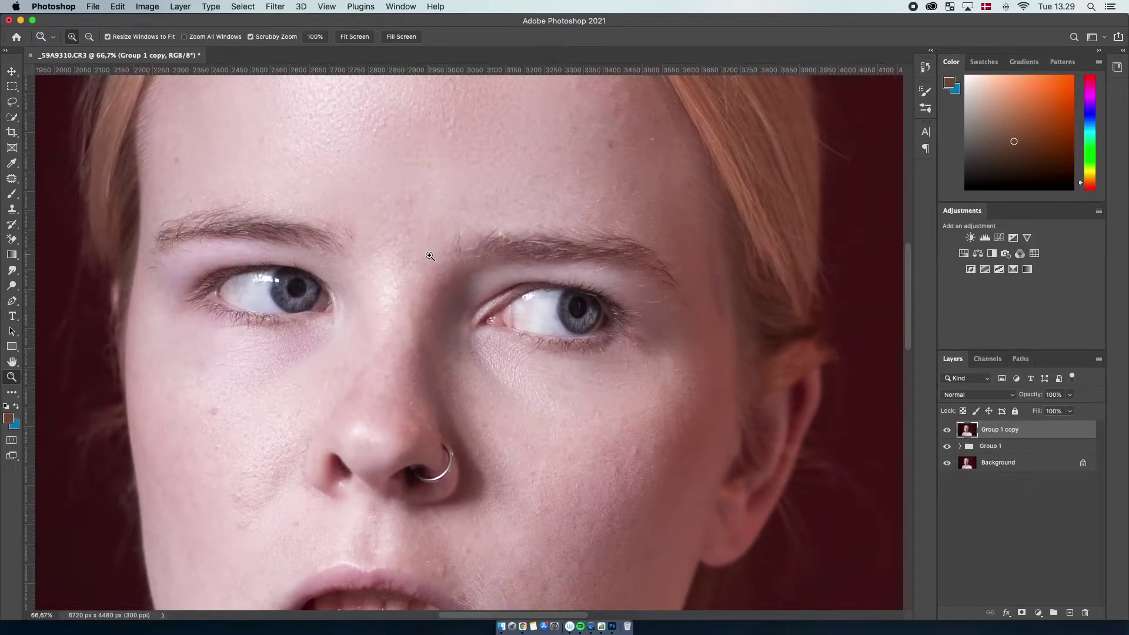
pyautogui.click(429, 255)
pyautogui.scroll(5, 439, 272)
pyautogui.hscroll(3, 439, 273)
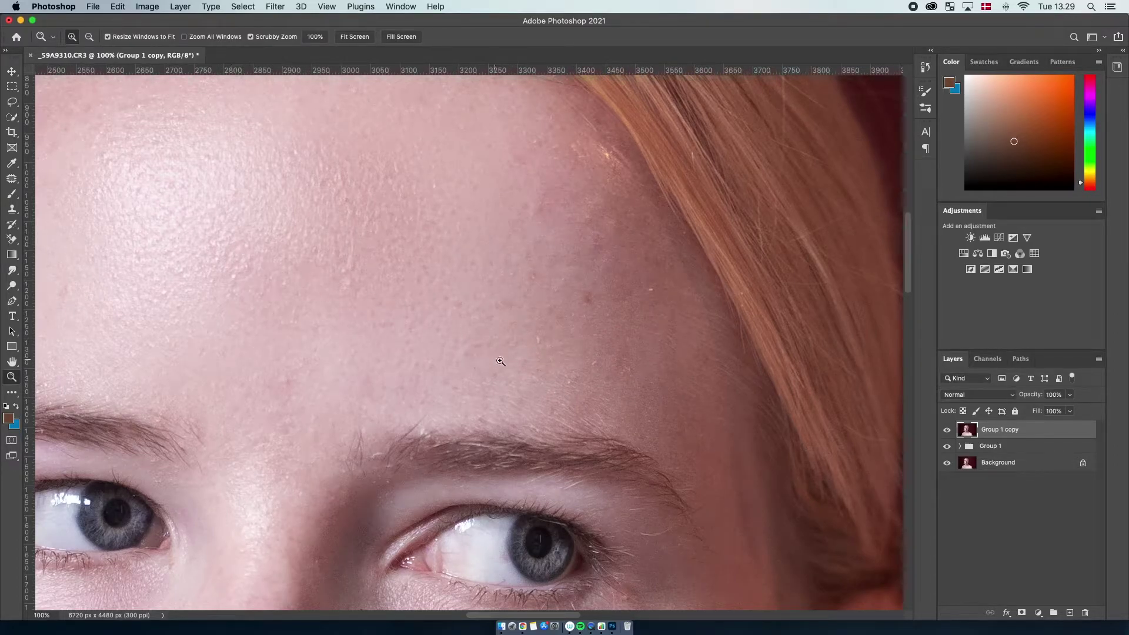
pyautogui.press('v')
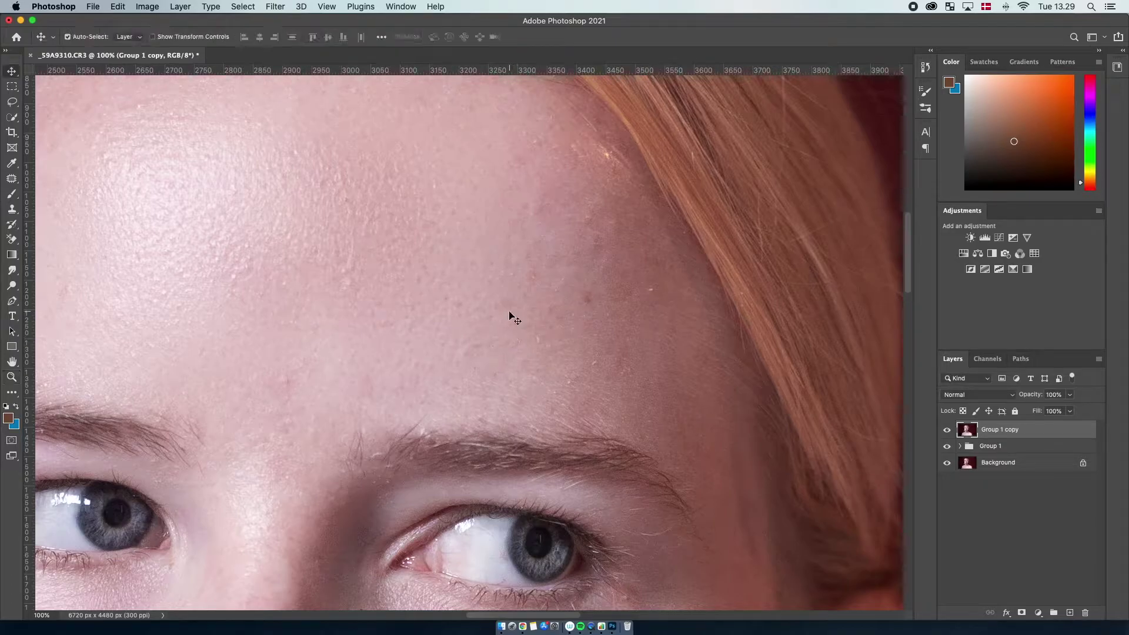
pyautogui.click(11, 179)
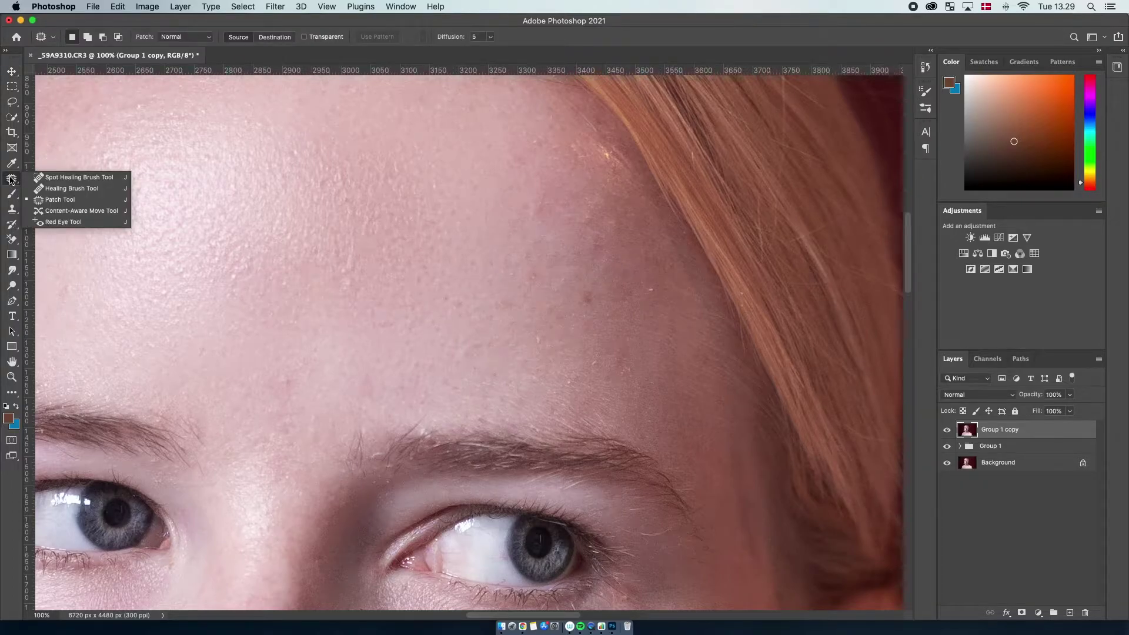
pyautogui.click(10, 178)
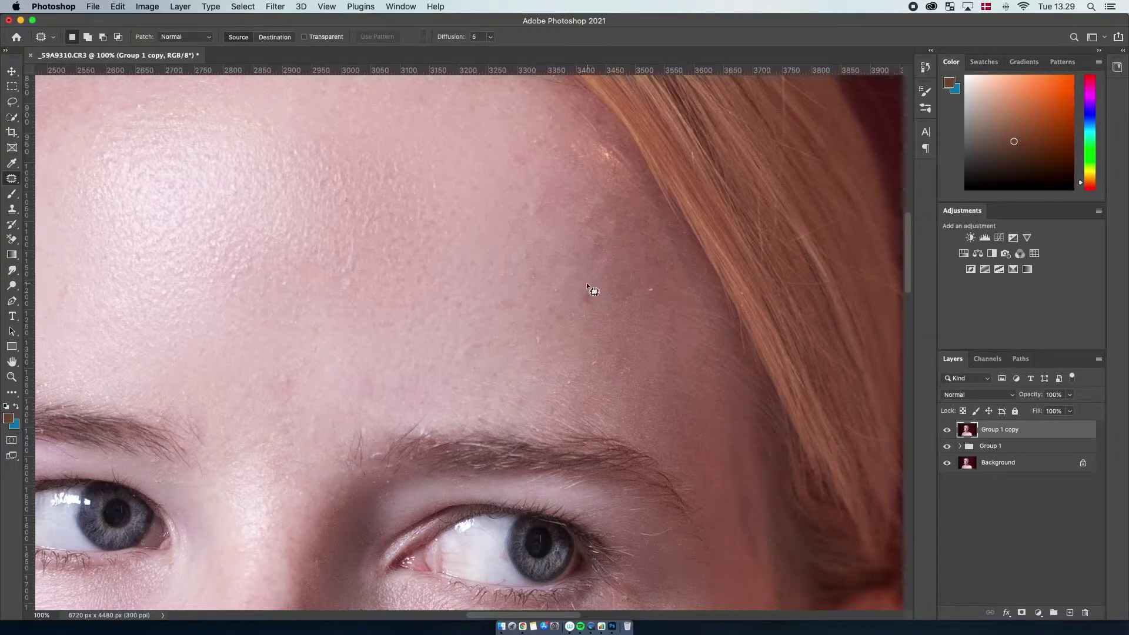
pyautogui.moveTo(605, 295); pyautogui.dragTo(598, 308)
pyautogui.moveTo(580, 279); pyautogui.dragTo(580, 275)
pyautogui.click(606, 279)
pyautogui.click(948, 432)
pyautogui.click(948, 431)
# Patch the small blemishes on the upper forehead near the hairline using clean neighbouring skin.
pyautogui.moveTo(536, 268)
pyautogui.mouseDown()
pyautogui.moveTo(521, 293)
pyautogui.moveTo(507, 274)
pyautogui.mouseUp()
pyautogui.moveTo(528, 201); pyautogui.dragTo(529, 203)
pyautogui.moveTo(525, 204); pyautogui.dragTo(515, 216)
pyautogui.moveTo(549, 200)
pyautogui.mouseDown()
pyautogui.moveTo(518, 216)
pyautogui.moveTo(551, 206)
pyautogui.mouseUp()
pyautogui.moveTo(518, 150); pyautogui.dragTo(485, 197)
pyautogui.moveTo(545, 138); pyautogui.dragTo(544, 140)
pyautogui.moveTo(541, 142)
pyautogui.mouseDown()
pyautogui.moveTo(532, 150)
pyautogui.moveTo(527, 125)
pyautogui.mouseUp()
pyautogui.moveTo(523, 137)
pyautogui.mouseDown()
pyautogui.moveTo(508, 153)
pyautogui.moveTo(566, 144)
pyautogui.mouseUp()
pyautogui.moveTo(552, 154)
pyautogui.mouseDown()
pyautogui.moveTo(542, 170)
pyautogui.moveTo(558, 168)
pyautogui.moveTo(528, 179)
pyautogui.moveTo(551, 185)
pyautogui.moveTo(536, 179)
pyautogui.mouseUp()
# Patch the small spots in the middle of the forehead above the eyebrow.
pyautogui.moveTo(476, 335); pyautogui.dragTo(430, 341)
pyautogui.moveTo(456, 288); pyautogui.dragTo(456, 274)
pyautogui.moveTo(507, 296); pyautogui.dragTo(509, 296)
pyautogui.moveTo(504, 306); pyautogui.dragTo(495, 269)
pyautogui.moveTo(545, 328); pyautogui.dragTo(546, 329)
pyautogui.moveTo(536, 337); pyautogui.dragTo(515, 315)
# Patch the blemishes above the outer half of the eyebrow with nearby clean skin.
pyautogui.moveTo(591, 352); pyautogui.dragTo(591, 352)
pyautogui.moveTo(593, 360); pyautogui.dragTo(595, 347)
pyautogui.moveTo(637, 359)
pyautogui.mouseDown()
pyautogui.moveTo(633, 374)
pyautogui.moveTo(637, 360)
pyautogui.mouseUp()
pyautogui.moveTo(621, 367); pyautogui.dragTo(615, 333)
pyautogui.moveTo(600, 327); pyautogui.dragTo(603, 328)
pyautogui.moveTo(605, 339); pyautogui.dragTo(598, 315)
pyautogui.moveTo(586, 303)
pyautogui.mouseDown()
pyautogui.moveTo(564, 333)
pyautogui.moveTo(586, 304)
pyautogui.mouseUp()
pyautogui.moveTo(574, 318)
pyautogui.mouseDown()
pyautogui.moveTo(529, 303)
pyautogui.moveTo(552, 265)
pyautogui.moveTo(548, 278)
pyautogui.moveTo(531, 267)
pyautogui.moveTo(546, 250)
pyautogui.mouseUp()
# Patch the remaining blemishes on the shadowed forehead beside the hair.
pyautogui.moveTo(646, 280); pyautogui.dragTo(648, 281)
pyautogui.moveTo(654, 288)
pyautogui.mouseDown()
pyautogui.moveTo(602, 272)
pyautogui.moveTo(605, 313)
pyautogui.moveTo(632, 279)
pyautogui.mouseUp()
pyautogui.moveTo(626, 294); pyautogui.dragTo(558, 283)
pyautogui.moveTo(606, 250)
pyautogui.mouseDown()
pyautogui.moveTo(636, 274)
pyautogui.moveTo(608, 250)
pyautogui.mouseUp()
pyautogui.moveTo(616, 266); pyautogui.dragTo(600, 229)
pyautogui.moveTo(598, 236); pyautogui.dragTo(587, 206)
pyautogui.moveTo(593, 204)
pyautogui.mouseDown()
pyautogui.moveTo(603, 218)
pyautogui.moveTo(593, 206)
pyautogui.mouseUp()
pyautogui.moveTo(591, 218); pyautogui.dragTo(562, 214)
# Clear the selection and toggle the merged layer's visibility to compare the forehead before and after patching.
pyautogui.click(799, 341)
pyautogui.click(947, 431)
pyautogui.click(947, 431)
pyautogui.click(947, 432)
pyautogui.click(948, 433)
# Patch the remaining spots on the shadowed side of the forehead, from above the eyebrow up to the hairline.
pyautogui.moveTo(565, 389); pyautogui.dragTo(574, 383)
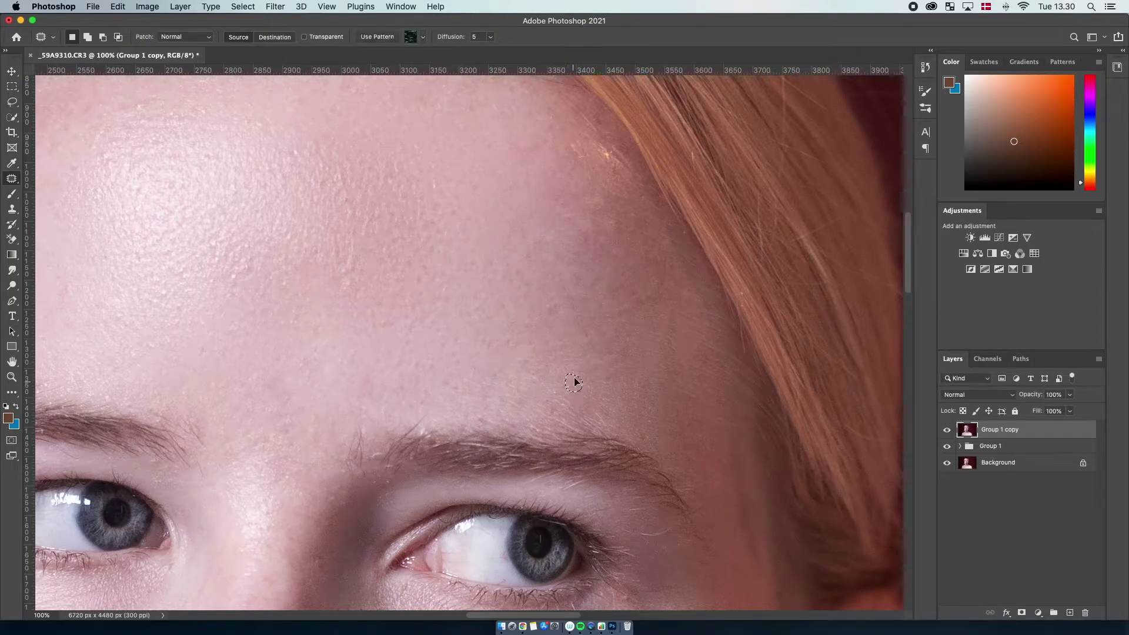
pyautogui.moveTo(661, 422)
pyautogui.mouseDown()
pyautogui.moveTo(646, 411)
pyautogui.moveTo(680, 413)
pyautogui.mouseUp()
pyautogui.moveTo(641, 332)
pyautogui.mouseDown()
pyautogui.moveTo(627, 334)
pyautogui.moveTo(641, 333)
pyautogui.mouseUp()
pyautogui.moveTo(632, 339); pyautogui.dragTo(620, 332)
pyautogui.moveTo(567, 139)
pyautogui.mouseDown()
pyautogui.moveTo(576, 157)
pyautogui.moveTo(569, 142)
pyautogui.mouseUp()
pyautogui.moveTo(577, 150)
pyautogui.mouseDown()
pyautogui.moveTo(553, 138)
pyautogui.moveTo(606, 145)
pyautogui.moveTo(563, 131)
pyautogui.mouseUp()
pyautogui.click(635, 196)
# Patch the spots above the inner eyebrow and in the middle of the forehead with nearby clean skin.
pyautogui.moveTo(418, 424)
pyautogui.mouseDown()
pyautogui.moveTo(433, 434)
pyautogui.moveTo(417, 424)
pyautogui.mouseUp()
pyautogui.moveTo(342, 295); pyautogui.dragTo(356, 259)
pyautogui.moveTo(351, 275); pyautogui.dragTo(322, 212)
# Patch the small spots on the upper central forehead.
pyautogui.hscroll(-6, 388, 244)
pyautogui.scroll(4, 388, 244)
pyautogui.moveTo(408, 135)
pyautogui.mouseDown()
pyautogui.moveTo(389, 151)
pyautogui.moveTo(412, 136)
pyautogui.mouseUp()
pyautogui.moveTo(409, 145)
pyautogui.mouseDown()
pyautogui.moveTo(389, 174)
pyautogui.moveTo(400, 162)
pyautogui.mouseUp()
pyautogui.moveTo(398, 173); pyautogui.dragTo(422, 174)
pyautogui.moveTo(317, 162); pyautogui.dragTo(315, 161)
pyautogui.moveTo(312, 171); pyautogui.dragTo(340, 164)
# Patch the blemishes across the brighter side of the forehead.
pyautogui.moveTo(246, 226); pyautogui.dragTo(243, 223)
pyautogui.moveTo(236, 232); pyautogui.dragTo(247, 262)
pyautogui.moveTo(242, 383)
pyautogui.mouseDown()
pyautogui.moveTo(244, 393)
pyautogui.moveTo(212, 400)
pyautogui.mouseUp()
pyautogui.moveTo(104, 422); pyautogui.dragTo(97, 401)
pyautogui.moveTo(174, 277); pyautogui.dragTo(179, 279)
pyautogui.moveTo(175, 292); pyautogui.dragTo(201, 317)
# Patch the spots near the hair on the brighter side and at the temple beside the eyebrow's outer end.
pyautogui.scroll(-6, 379, 278)
pyautogui.hscroll(-4, 380, 277)
pyautogui.moveTo(198, 257); pyautogui.dragTo(202, 261)
pyautogui.moveTo(195, 379); pyautogui.dragTo(177, 385)
pyautogui.moveTo(183, 391); pyautogui.dragTo(184, 415)
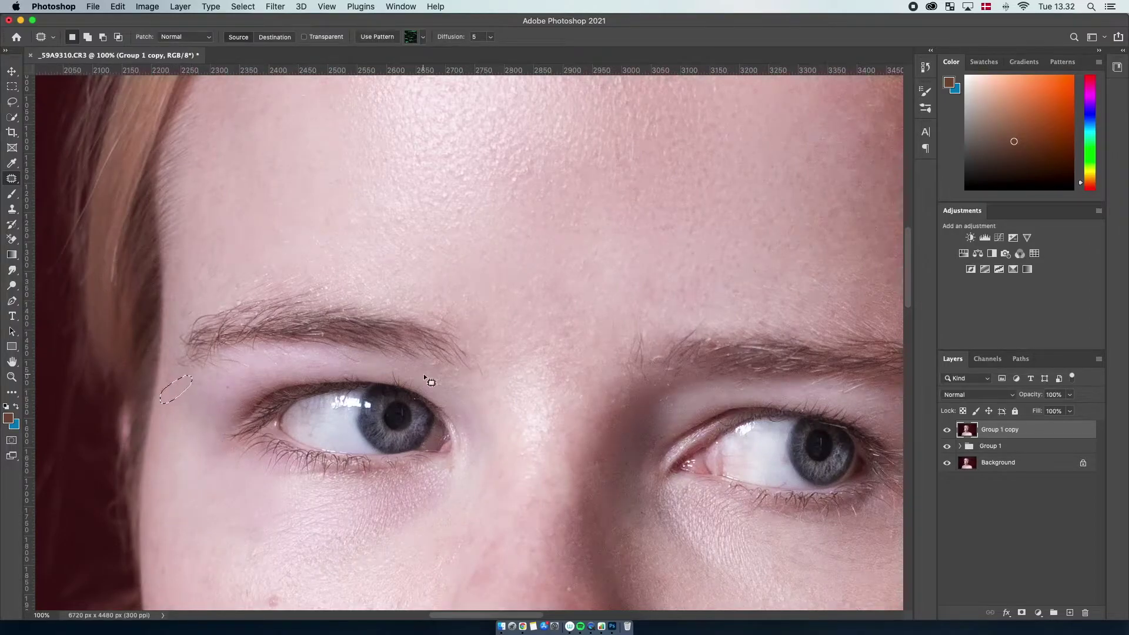
# Patch the blemishes on the brighter cheek with clean skin from nearby.
pyautogui.scroll(-6, 411, 356)
pyautogui.hscroll(5, 411, 356)
pyautogui.hscroll(-10, 527, 382)
pyautogui.moveTo(504, 419); pyautogui.dragTo(499, 453)
pyautogui.moveTo(562, 539); pyautogui.dragTo(550, 537)
pyautogui.moveTo(544, 549); pyautogui.dragTo(622, 535)
pyautogui.moveTo(559, 505); pyautogui.dragTo(560, 508)
pyautogui.moveTo(553, 516); pyautogui.dragTo(565, 550)
# Patch the spots beside the nose and along the nose and its bridge.
pyautogui.moveTo(631, 367); pyautogui.dragTo(633, 370)
pyautogui.moveTo(626, 375); pyautogui.dragTo(635, 346)
pyautogui.moveTo(794, 390); pyautogui.dragTo(796, 393)
pyautogui.moveTo(789, 404); pyautogui.dragTo(806, 287)
pyautogui.moveTo(817, 166); pyautogui.dragTo(815, 165)
pyautogui.moveTo(814, 169); pyautogui.dragTo(809, 192)
pyautogui.press('super+d')
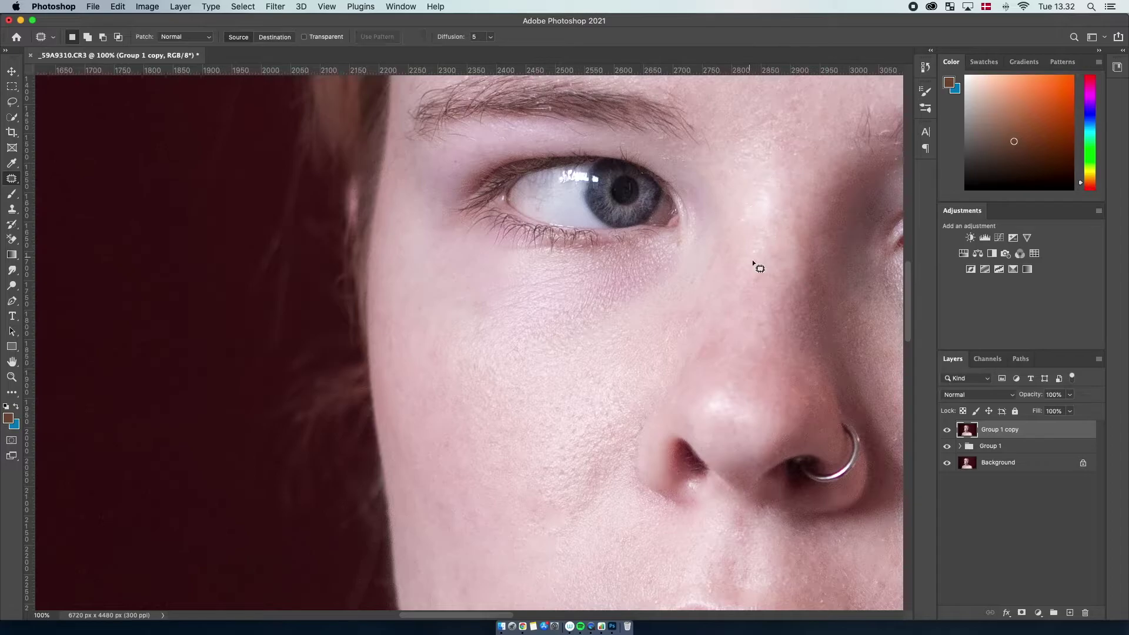
pyautogui.moveTo(751, 257); pyautogui.dragTo(753, 259)
# Patch the spots under the eye and along the outer part of the brighter cheek, and clear the selection.
pyautogui.hscroll(-3, 773, 239)
pyautogui.moveTo(517, 304); pyautogui.dragTo(520, 306)
pyautogui.scroll(-8, 574, 461)
pyautogui.moveTo(463, 380); pyautogui.dragTo(464, 381)
pyautogui.moveTo(475, 378); pyautogui.dragTo(484, 275)
pyautogui.moveTo(428, 227); pyautogui.dragTo(430, 229)
pyautogui.moveTo(419, 237); pyautogui.dragTo(430, 290)
pyautogui.press('super+d')
# Patch the spots on the cheek beside the mouth and on the skin between nose and upper lip.
pyautogui.moveTo(558, 401); pyautogui.dragTo(559, 403)
pyautogui.moveTo(551, 409); pyautogui.dragTo(545, 437)
pyautogui.moveTo(749, 281)
pyautogui.mouseDown()
pyautogui.moveTo(755, 292)
pyautogui.moveTo(750, 283)
pyautogui.mouseUp()
# Patch the spots beside the nose ring and on the shadowed cheek next to the mouth.
pyautogui.hscroll(4, 845, 363)
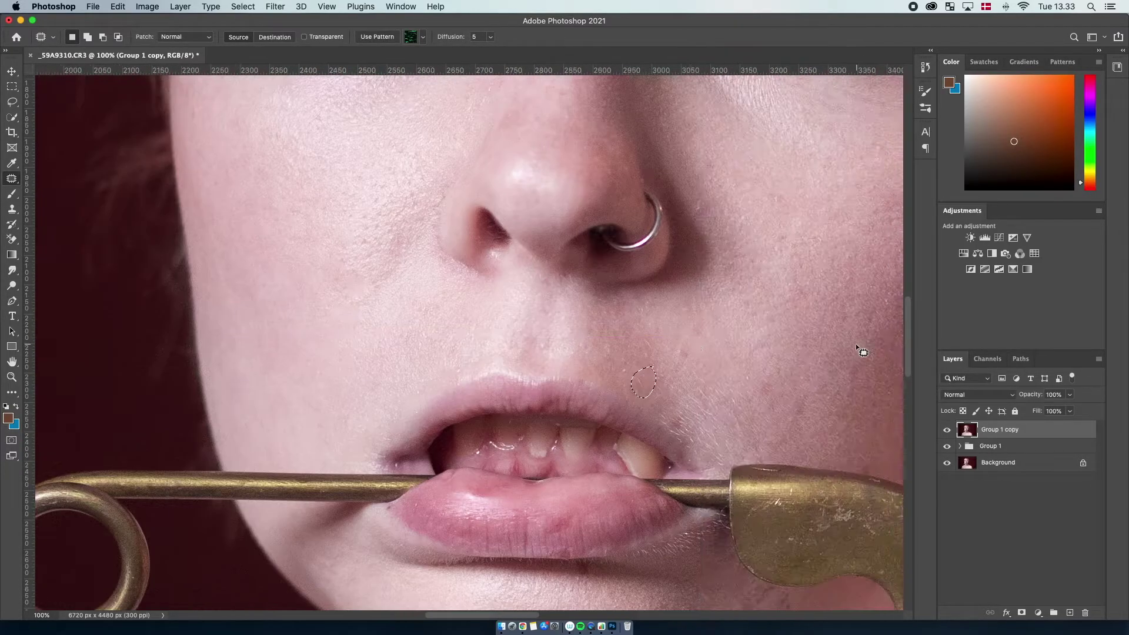
pyautogui.moveTo(662, 291); pyautogui.dragTo(669, 293)
pyautogui.moveTo(701, 198)
pyautogui.mouseDown()
pyautogui.moveTo(705, 219)
pyautogui.moveTo(702, 199)
pyautogui.mouseUp()
pyautogui.moveTo(704, 212); pyautogui.dragTo(712, 168)
pyautogui.moveTo(795, 266); pyautogui.dragTo(796, 269)
pyautogui.moveTo(767, 379)
pyautogui.mouseDown()
pyautogui.moveTo(776, 413)
pyautogui.moveTo(768, 379)
pyautogui.mouseUp()
pyautogui.moveTo(875, 305); pyautogui.dragTo(882, 310)
# Patch the remaining spots on the shadowed cheek and at the inner end of the eyebrow above it.
pyautogui.hscroll(4, 847, 294)
pyautogui.moveTo(716, 238)
pyautogui.mouseDown()
pyautogui.moveTo(694, 248)
pyautogui.moveTo(715, 240)
pyautogui.mouseUp()
pyautogui.moveTo(629, 416); pyautogui.dragTo(631, 419)
pyautogui.scroll(4, 676, 173)
pyautogui.moveTo(569, 220)
pyautogui.mouseDown()
pyautogui.moveTo(653, 236)
pyautogui.moveTo(602, 206)
pyautogui.moveTo(700, 222)
pyautogui.mouseUp()
pyautogui.scroll(3, 728, 250)
pyautogui.moveTo(341, 236); pyautogui.dragTo(331, 218)
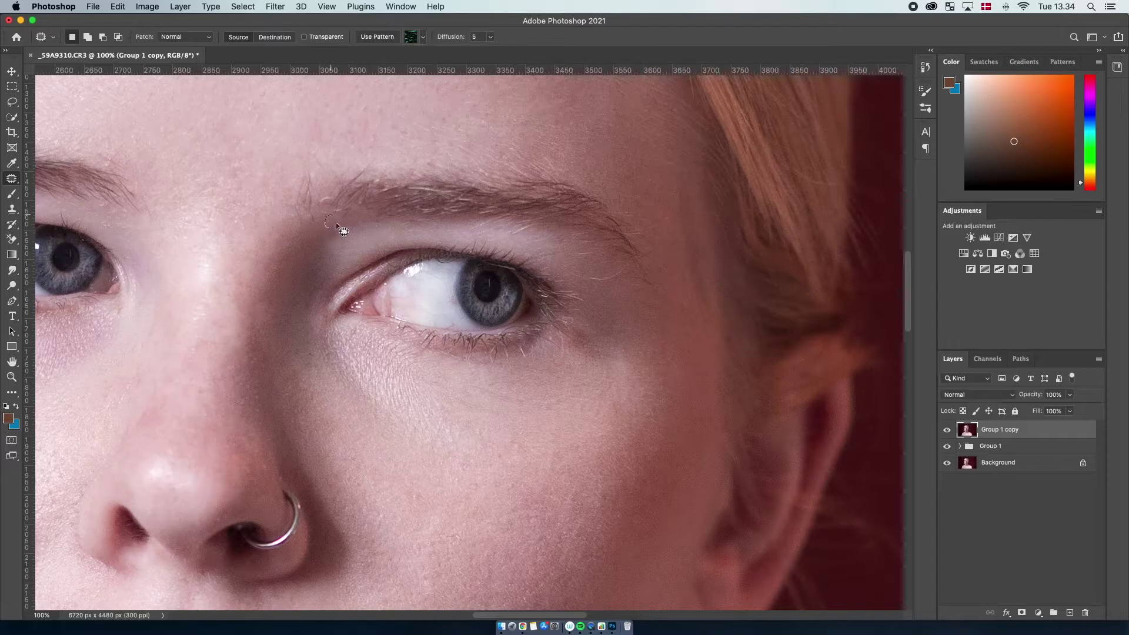
# Patch the blemishes on the lower part of the face and the neck on the shadowed side.
pyautogui.scroll(-5, 595, 179)
pyautogui.hscroll(3, 595, 178)
pyautogui.scroll(-4, 595, 179)
pyautogui.hscroll(-4, 595, 179)
pyautogui.moveTo(464, 402)
pyautogui.mouseDown()
pyautogui.moveTo(472, 412)
pyautogui.moveTo(465, 402)
pyautogui.mouseUp()
pyautogui.moveTo(455, 410)
pyautogui.mouseDown()
pyautogui.moveTo(405, 364)
pyautogui.moveTo(414, 397)
pyautogui.mouseUp()
pyautogui.moveTo(407, 401); pyautogui.dragTo(399, 380)
pyautogui.moveTo(275, 455); pyautogui.dragTo(286, 456)
pyautogui.moveTo(336, 414); pyautogui.dragTo(338, 416)
pyautogui.moveTo(377, 380); pyautogui.dragTo(380, 383)
pyautogui.hscroll(-6, 377, 376)
pyautogui.moveTo(645, 376); pyautogui.dragTo(643, 378)
pyautogui.press('super+z')
pyautogui.moveTo(633, 372)
pyautogui.mouseDown()
pyautogui.moveTo(667, 394)
pyautogui.moveTo(608, 374)
pyautogui.mouseUp()
pyautogui.moveTo(598, 373); pyautogui.dragTo(652, 436)
pyautogui.press('super+z')
pyautogui.press('super+z')
pyautogui.press('super+z')
# Patch the small spot at the corner of the mouth above the safety pin.
pyautogui.scroll(5, 653, 437)
pyautogui.moveTo(664, 496); pyautogui.dragTo(665, 497)
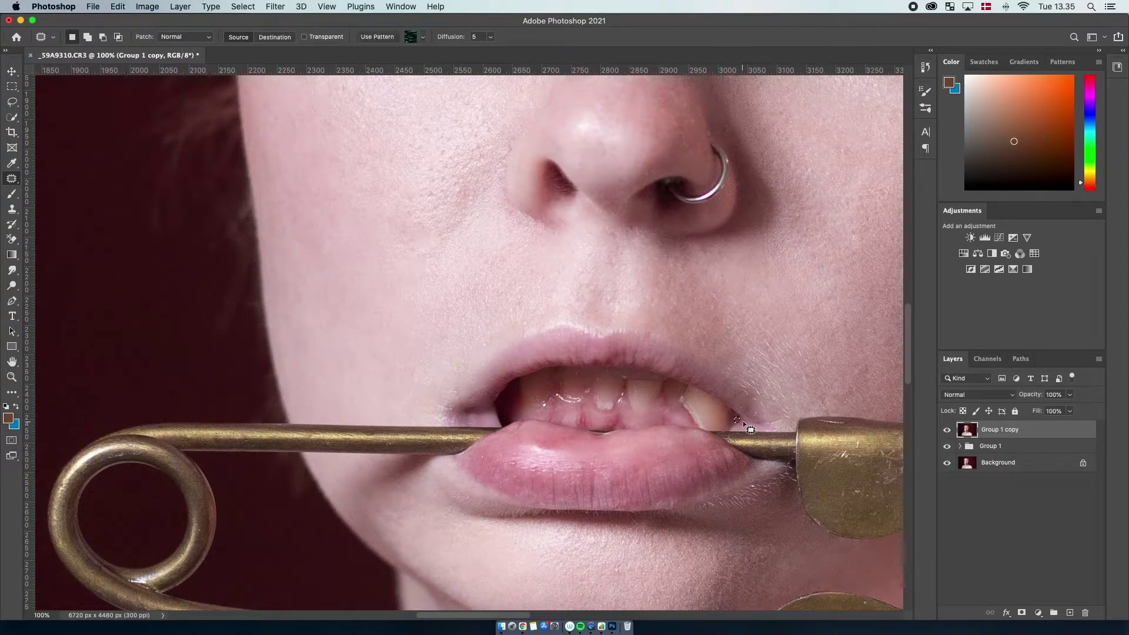
# Patch the marks on the shoulder and upper arm on the shadowed side of the body.
pyautogui.scroll(-10, 612, 449)
pyautogui.hscroll(10, 612, 448)
pyautogui.moveTo(643, 460)
pyautogui.mouseDown()
pyautogui.moveTo(662, 468)
pyautogui.moveTo(645, 468)
pyautogui.mouseUp()
pyautogui.scroll(-10, 663, 471)
pyautogui.hscroll(10, 662, 470)
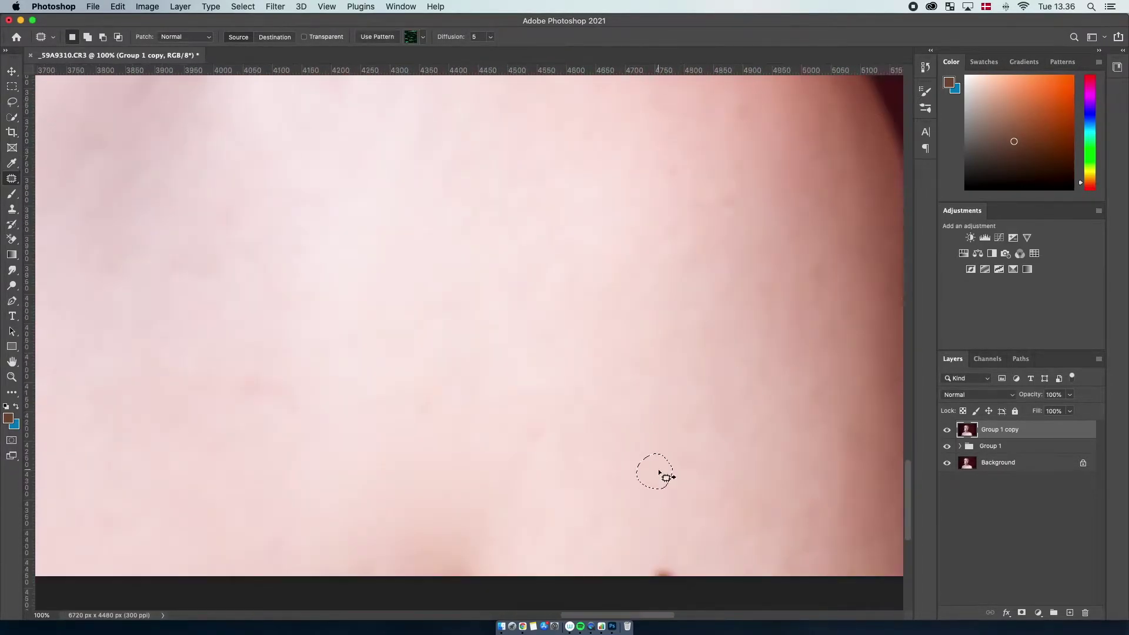
pyautogui.press('super+minus')
pyautogui.moveTo(647, 219); pyautogui.dragTo(649, 220)
pyautogui.moveTo(612, 259); pyautogui.dragTo(611, 269)
pyautogui.moveTo(685, 294); pyautogui.dragTo(688, 295)
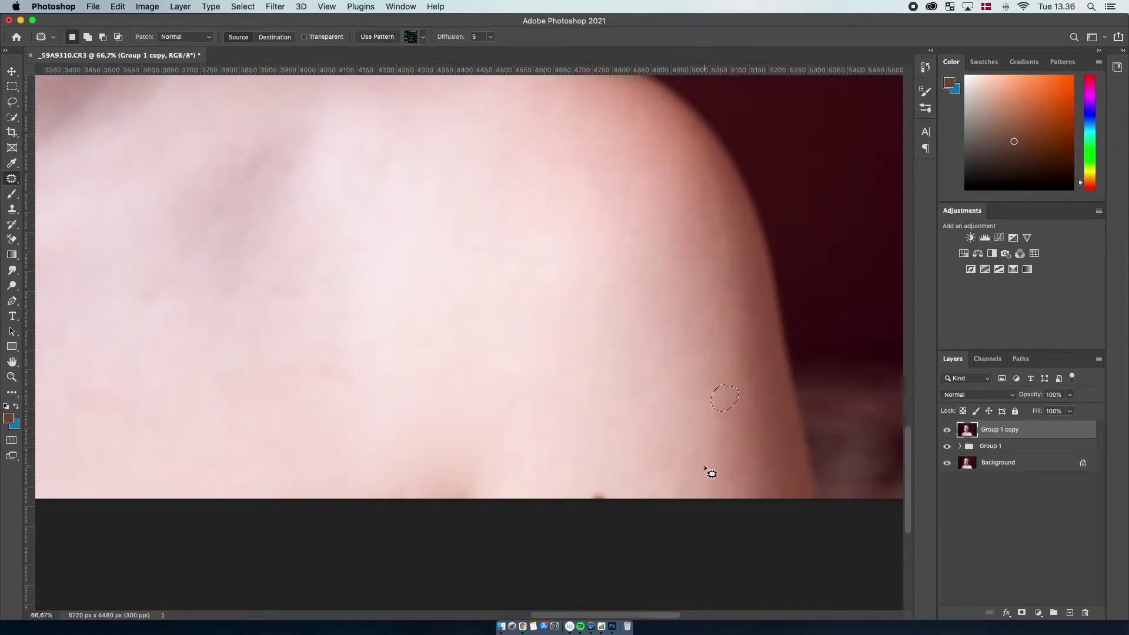
# Patch the marks across the chest over to the opposite shoulder.
pyautogui.hscroll(-5, 695, 457)
pyautogui.moveTo(593, 363); pyautogui.dragTo(558, 485)
pyautogui.hscroll(-10, 558, 485)
pyautogui.scroll(1, 557, 485)
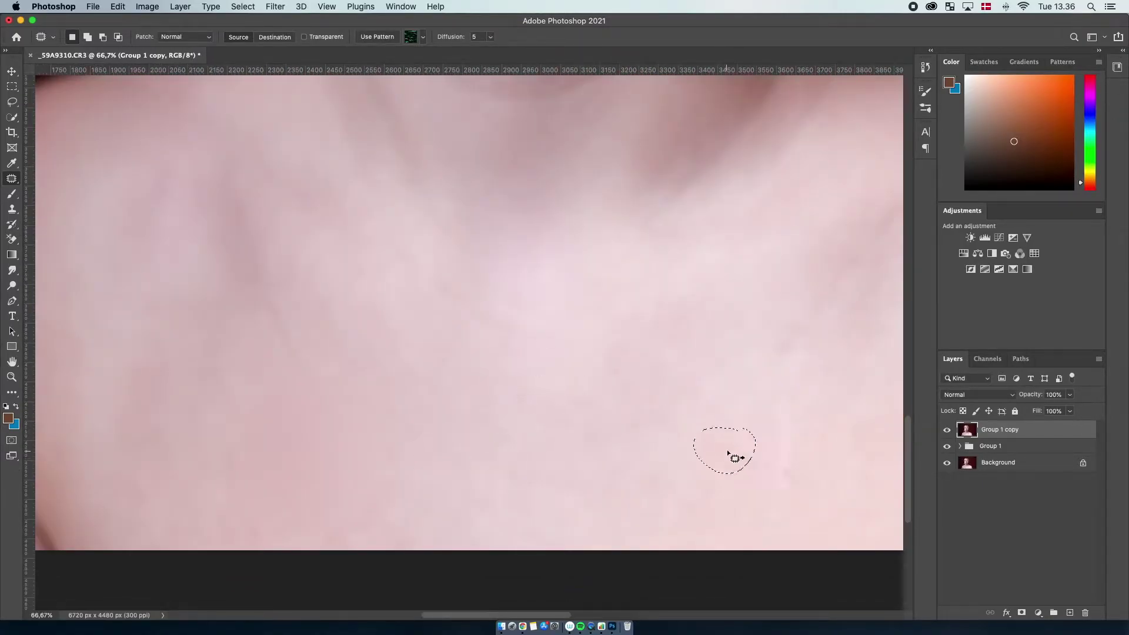
pyautogui.moveTo(730, 433); pyautogui.dragTo(739, 429)
pyautogui.hscroll(-10, 262, 489)
pyautogui.moveTo(262, 480); pyautogui.dragTo(259, 481)
pyautogui.moveTo(263, 494); pyautogui.dragTo(139, 476)
# Clear the selection and toggle the merged layer's visibility to compare the whole portrait before and after patching.
pyautogui.scroll(10, 229, 430)
pyautogui.hscroll(10, 229, 431)
pyautogui.press('super+d')
pyautogui.press('super+minus')
pyautogui.press('super+minus')
pyautogui.press('super+minus')
pyautogui.press('super+minus')
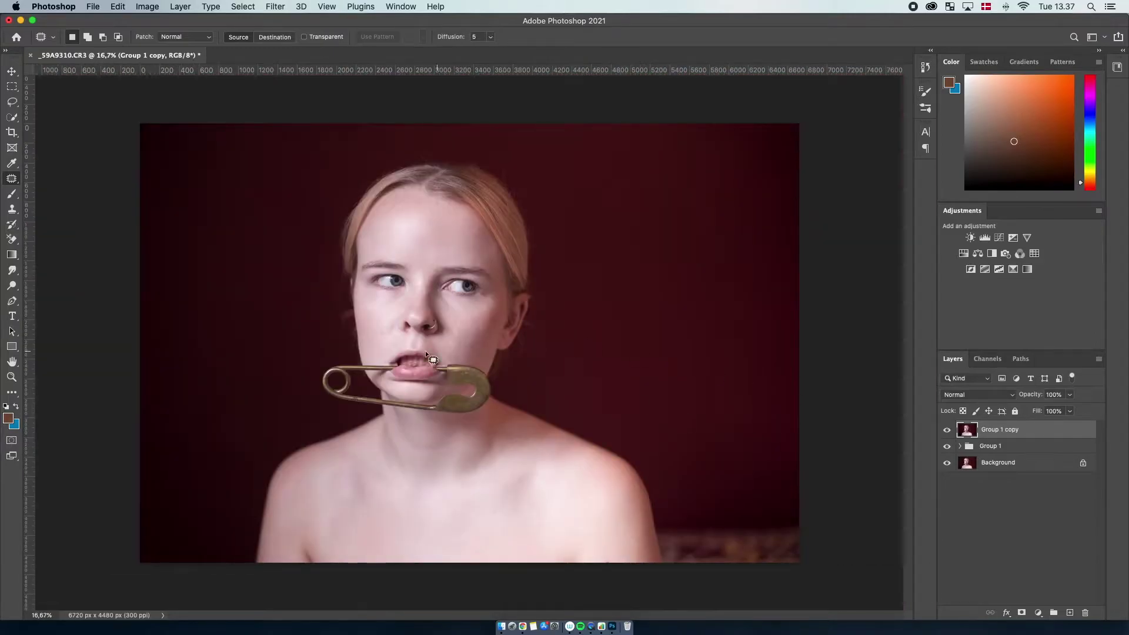
pyautogui.click(947, 431)
pyautogui.click(948, 432)
# Compare the forehead and eye area up close before and after patching by toggling the Group 1 copy layer's visibility.
pyautogui.press('z')
pyautogui.moveTo(403, 340); pyautogui.dragTo(472, 337)
pyautogui.scroll(8, 473, 337)
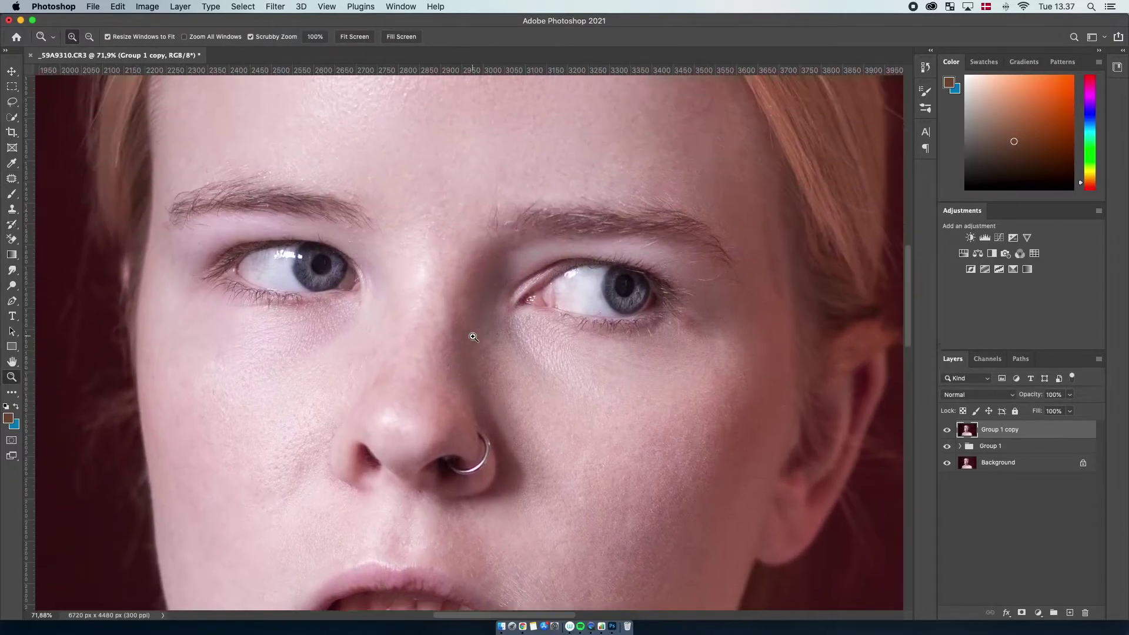
pyautogui.scroll(2, 473, 337)
pyautogui.hscroll(-2, 473, 337)
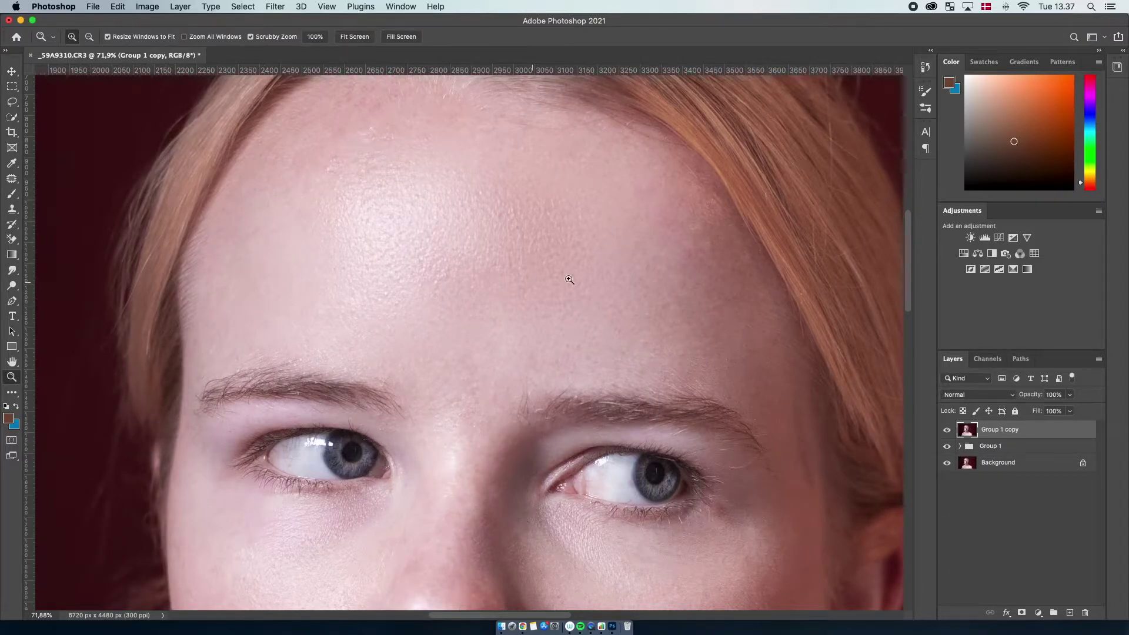
pyautogui.click(947, 432)
pyautogui.click(947, 432)
pyautogui.click(947, 431)
pyautogui.click(946, 431)
pyautogui.click(946, 431)
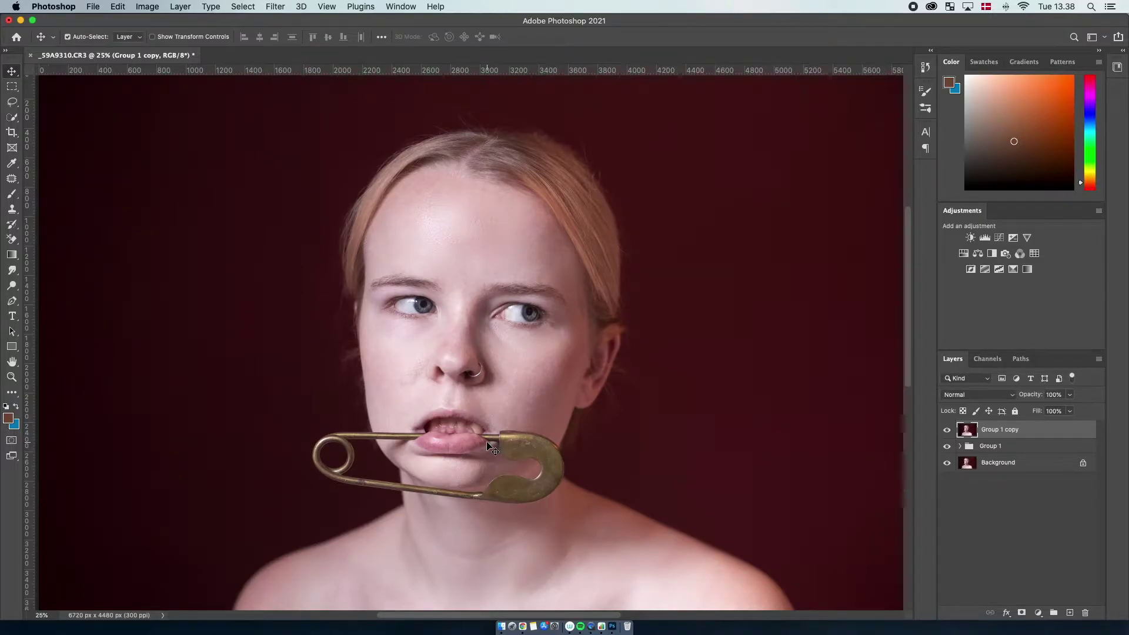
# Add a new empty layer above Group 1 copy and sample a light skin tone from the forehead as the foreground colour.
pyautogui.click(1069, 613)
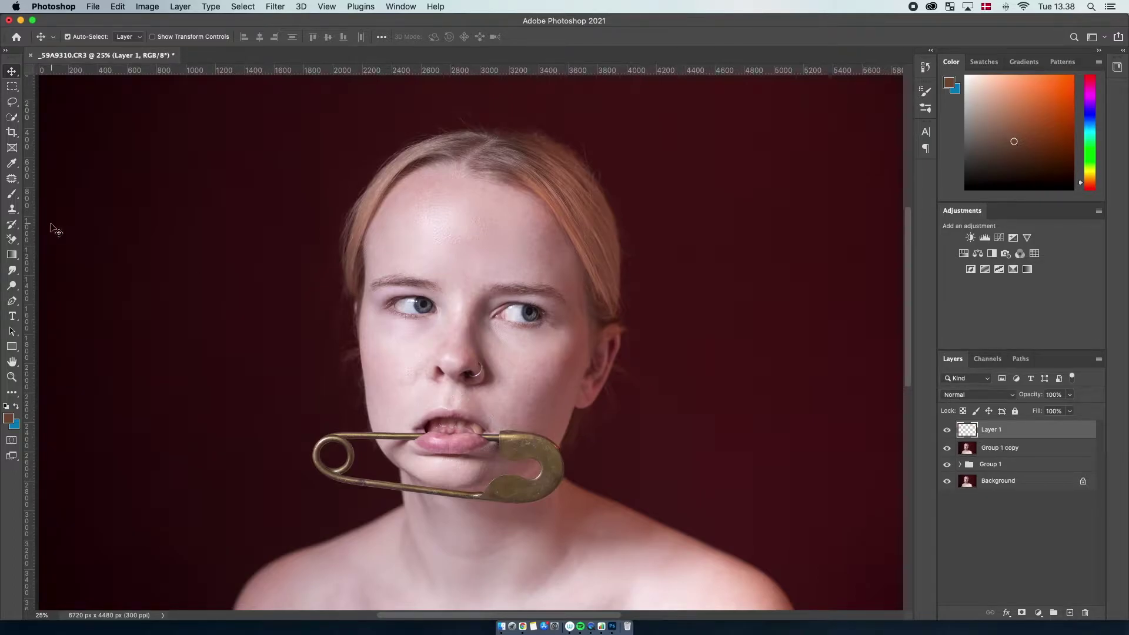
pyautogui.click(11, 165)
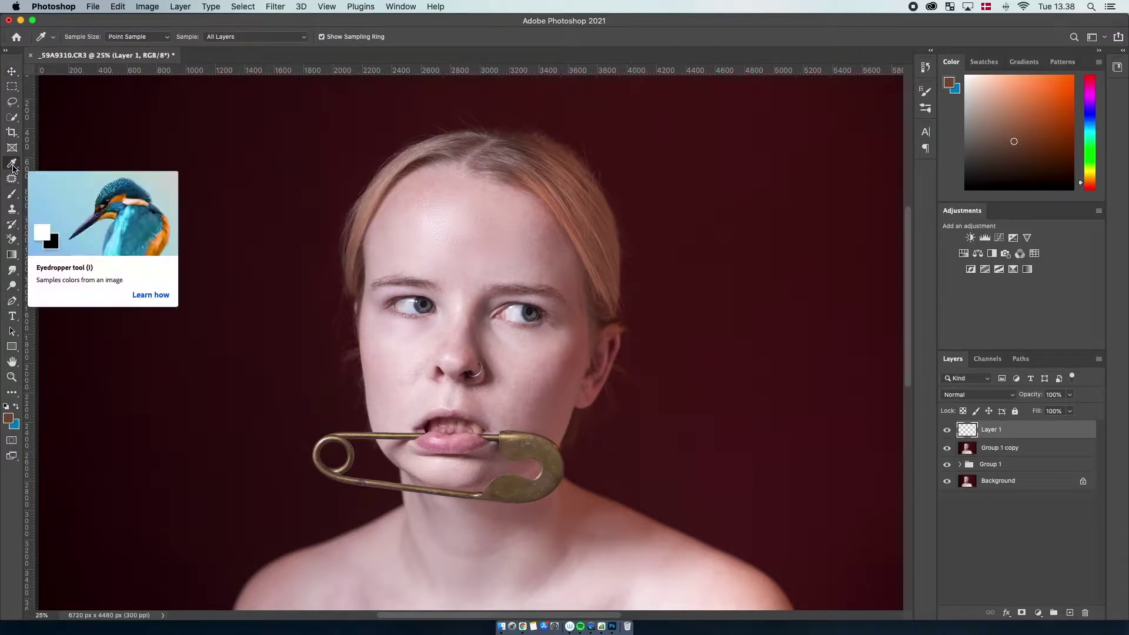
pyautogui.click(444, 254)
pyautogui.moveTo(439, 259)
pyautogui.mouseDown()
pyautogui.moveTo(447, 238)
pyautogui.moveTo(446, 257)
pyautogui.mouseUp()
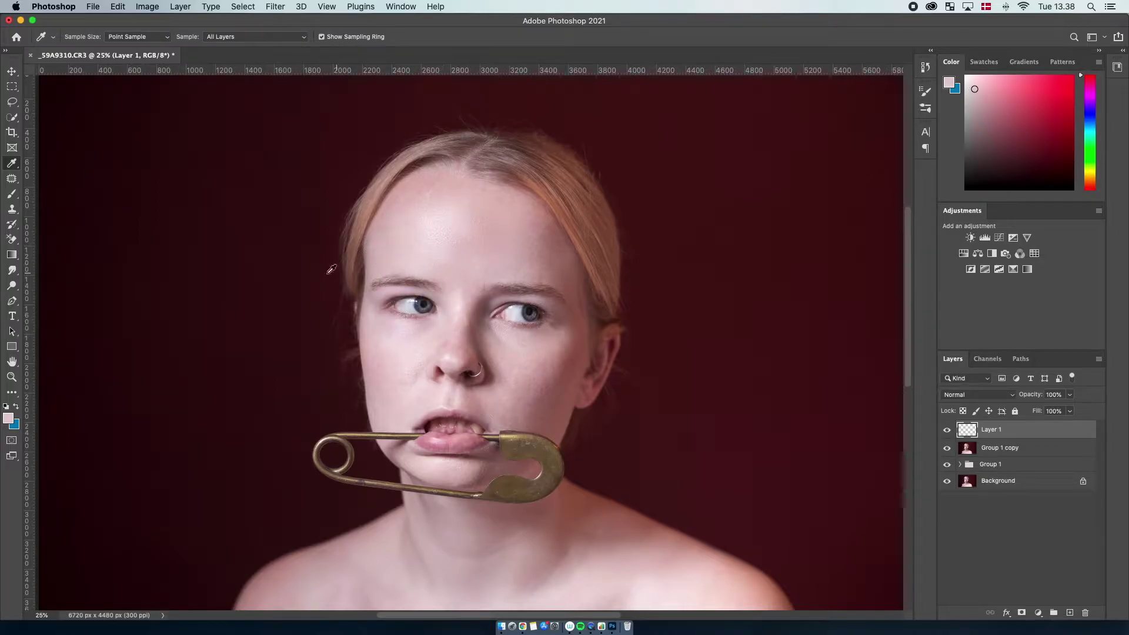
# Set up a soft brush with 412 px size, 0% hardness and 17% opacity.
pyautogui.click(12, 195)
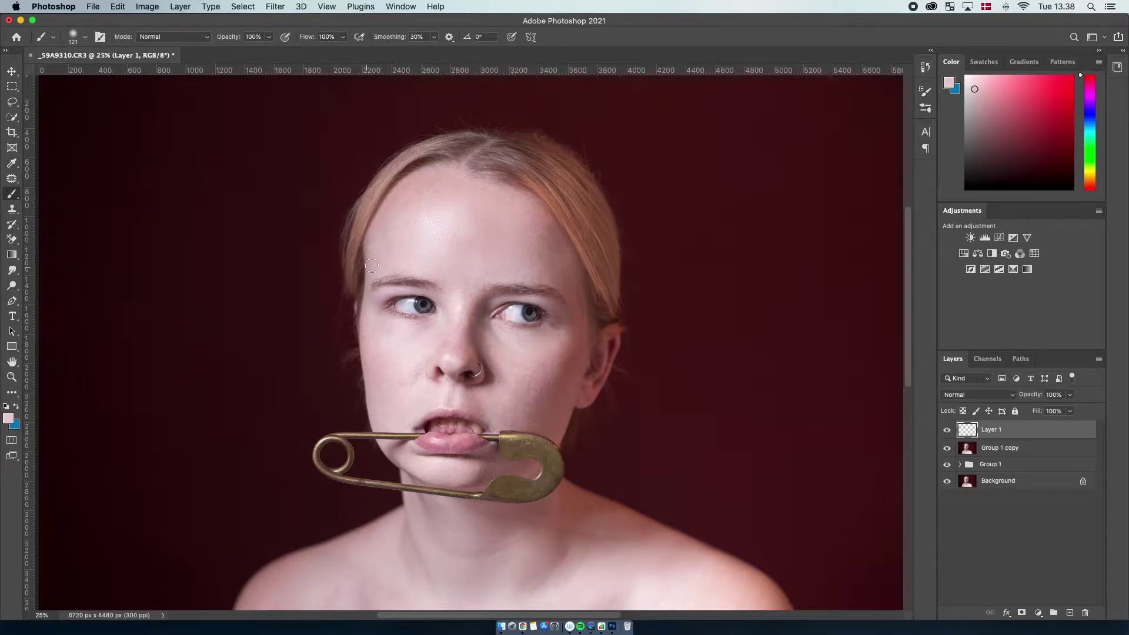
pyautogui.click(73, 38)
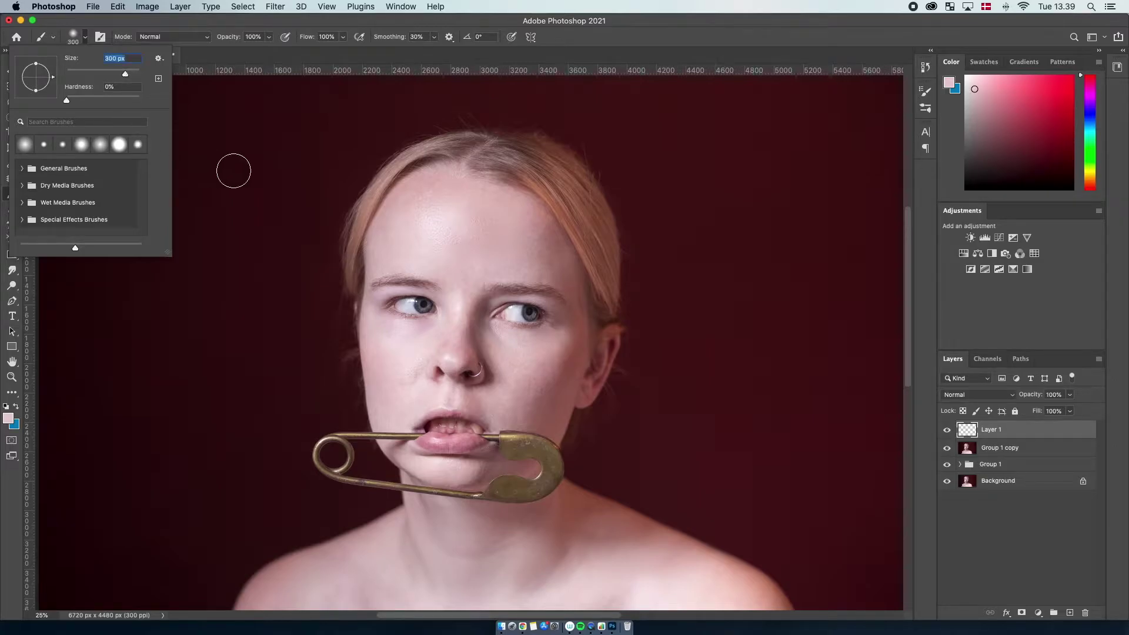
pyautogui.moveTo(129, 78); pyautogui.dragTo(131, 78)
pyautogui.click(109, 87)
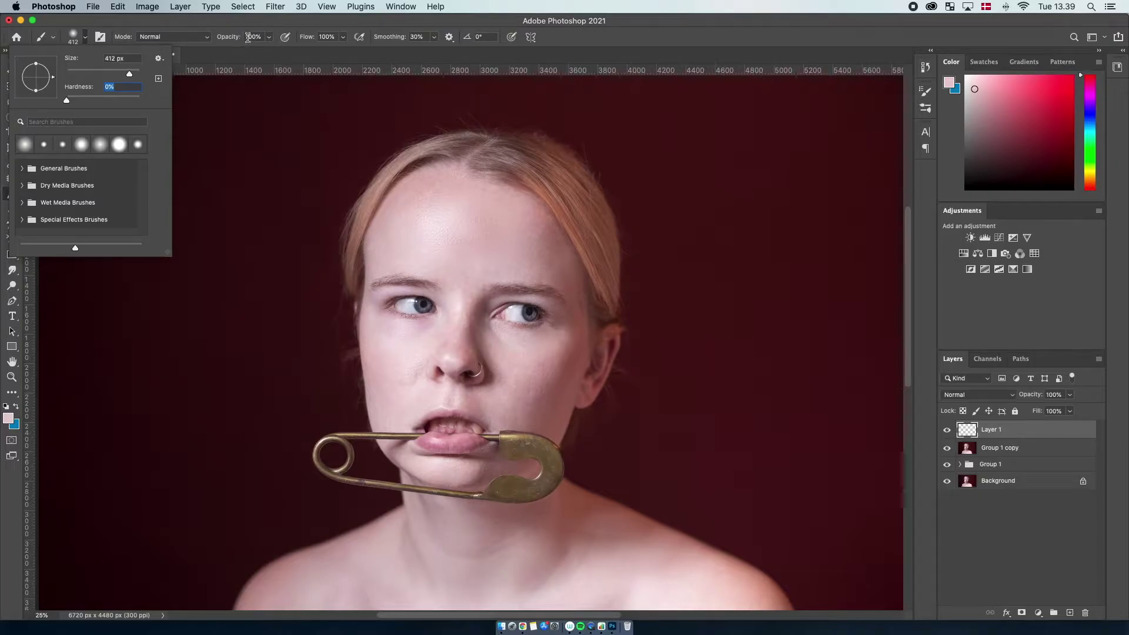
pyautogui.click(272, 37)
pyautogui.moveTo(272, 50); pyautogui.dragTo(225, 52)
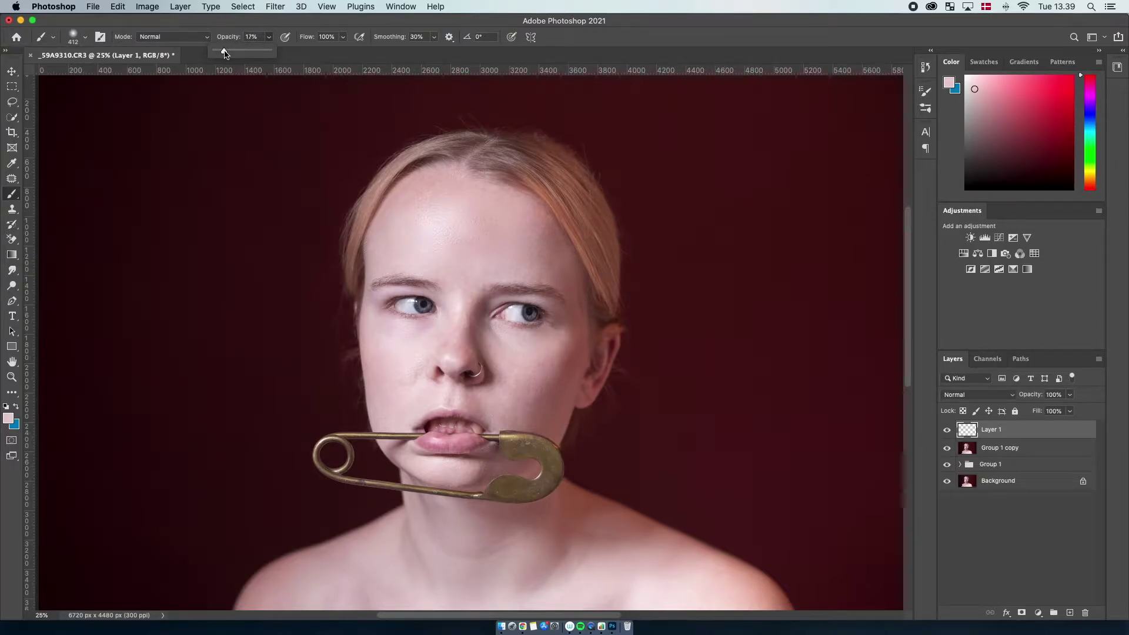
pyautogui.click(277, 26)
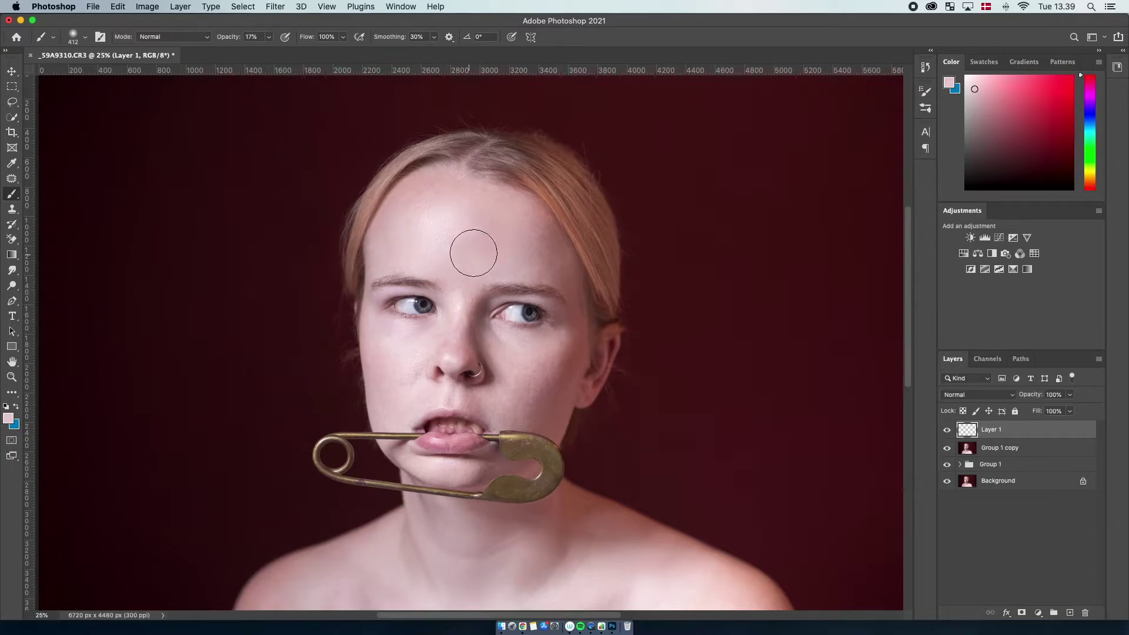
# Paint the sampled skin tone over the shiny highlights on the forehead, and toggle the new layer's visibility to compare.
pyautogui.press('z')
pyautogui.click(457, 203)
pyautogui.click(457, 222)
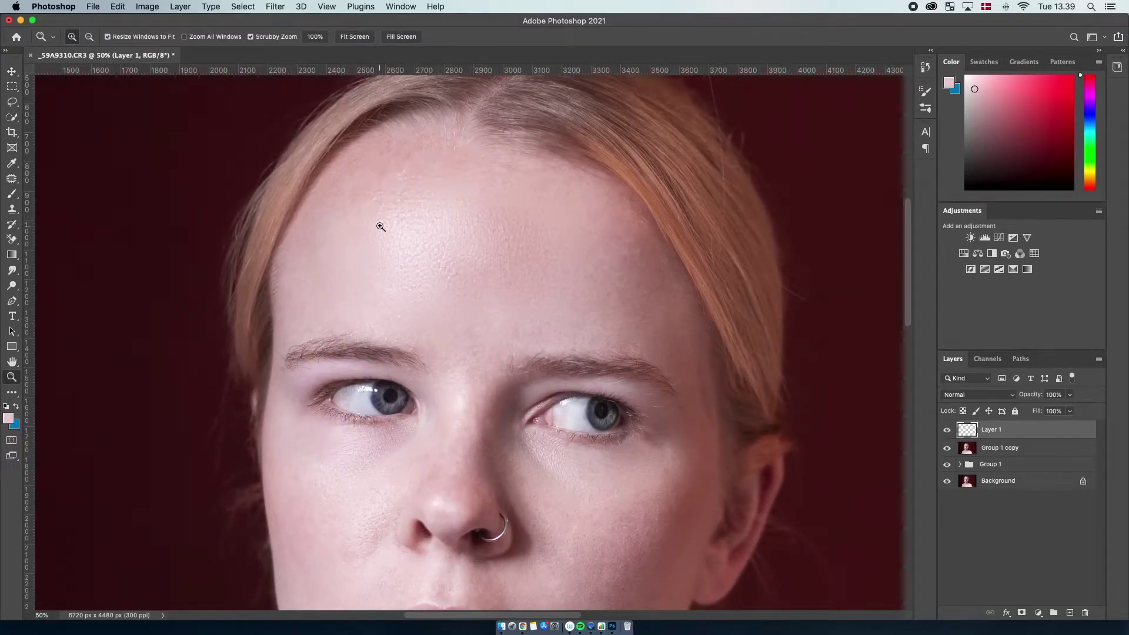
pyautogui.press('b')
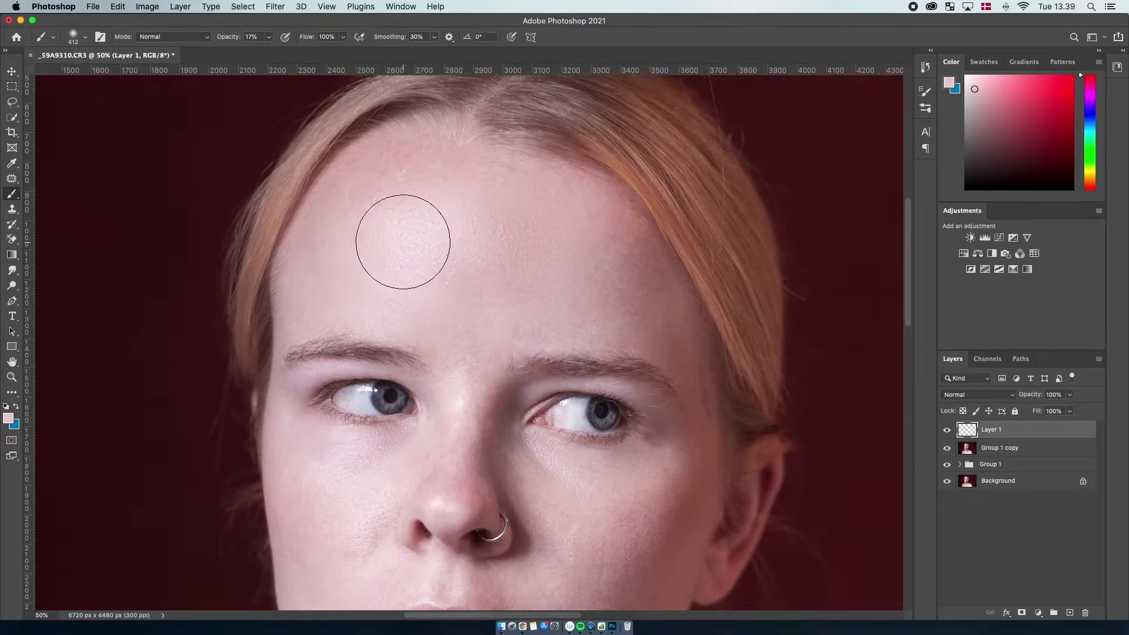
pyautogui.moveTo(418, 226)
pyautogui.mouseDown()
pyautogui.moveTo(408, 288)
pyautogui.moveTo(389, 245)
pyautogui.moveTo(395, 279)
pyautogui.moveTo(465, 242)
pyautogui.moveTo(455, 254)
pyautogui.moveTo(417, 242)
pyautogui.moveTo(468, 243)
pyautogui.moveTo(382, 246)
pyautogui.mouseUp()
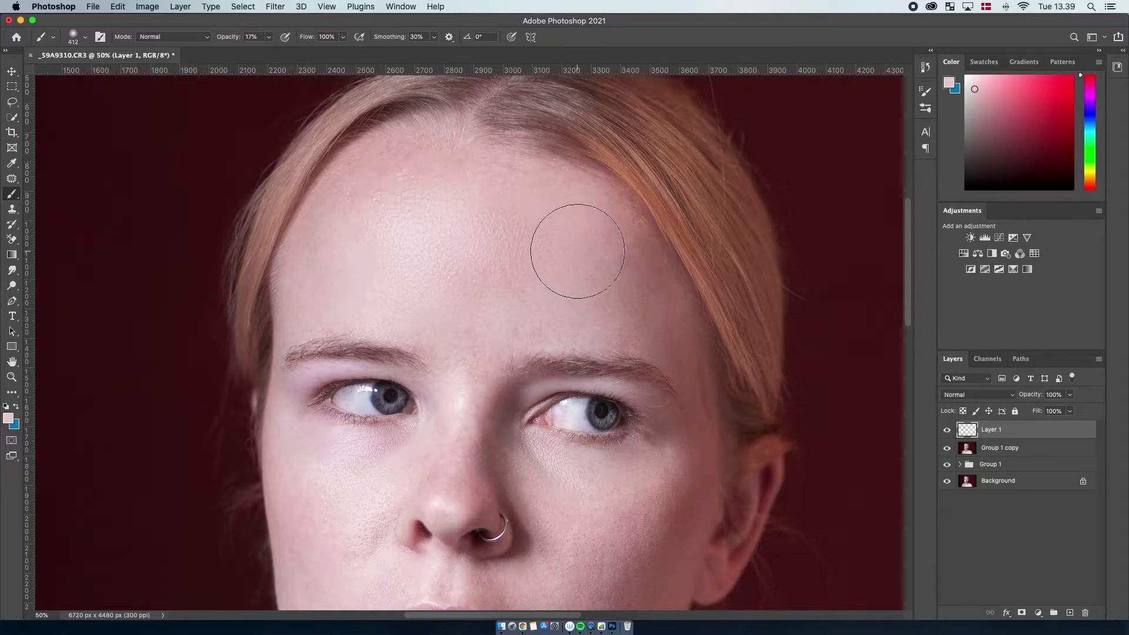
pyautogui.moveTo(449, 250)
pyautogui.mouseDown()
pyautogui.moveTo(416, 275)
pyautogui.moveTo(394, 229)
pyautogui.moveTo(443, 199)
pyautogui.moveTo(465, 230)
pyautogui.mouseUp()
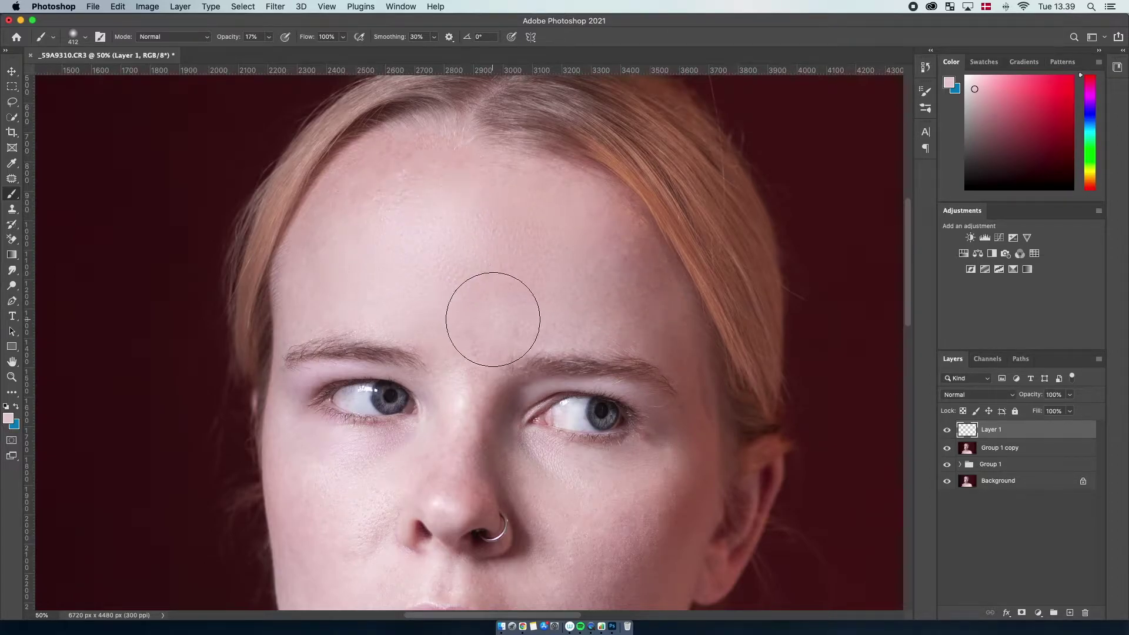
pyautogui.click(946, 431)
pyautogui.click(946, 431)
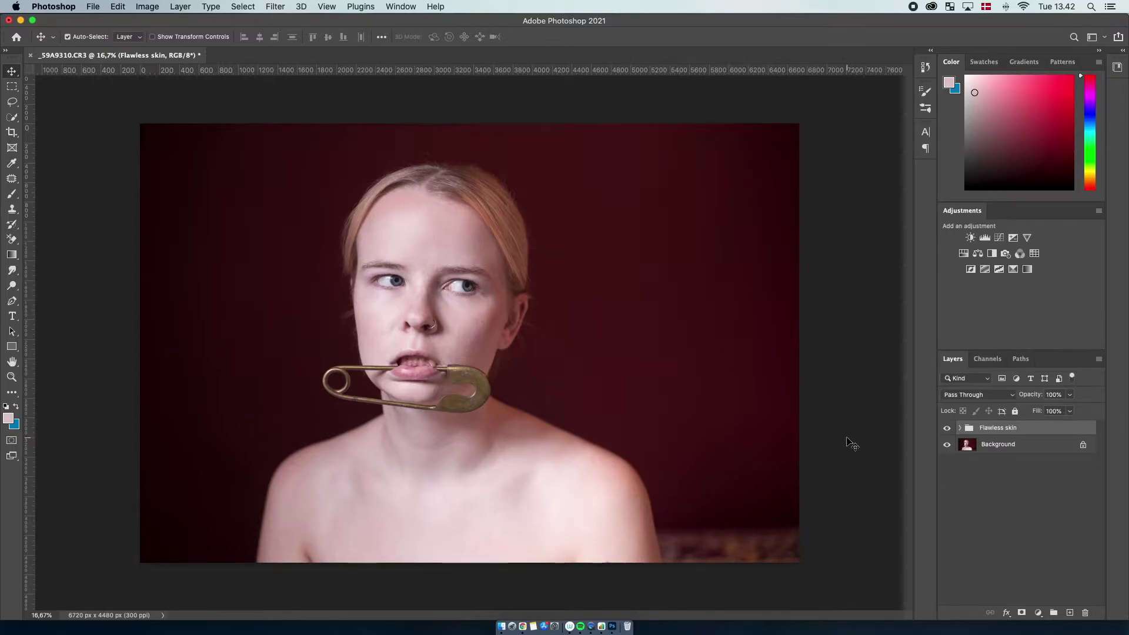
# Add a Curves adjustment layer above the Flawless skin group, raise its midtones slightly, and invert its mask to black.
pyautogui.click(1038, 613)
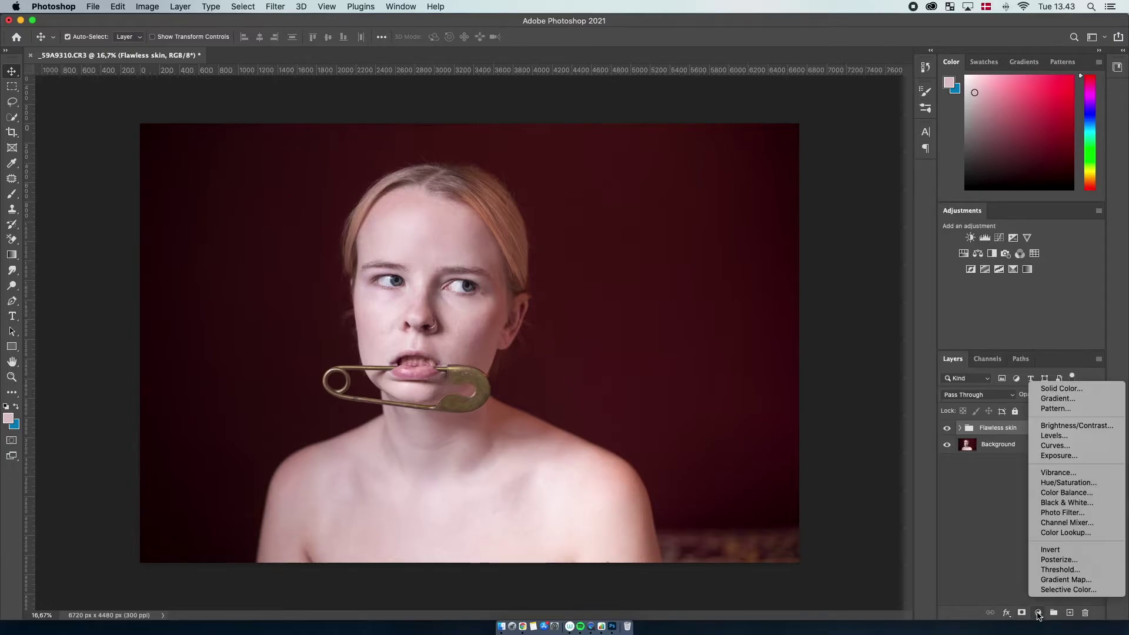
pyautogui.click(1053, 448)
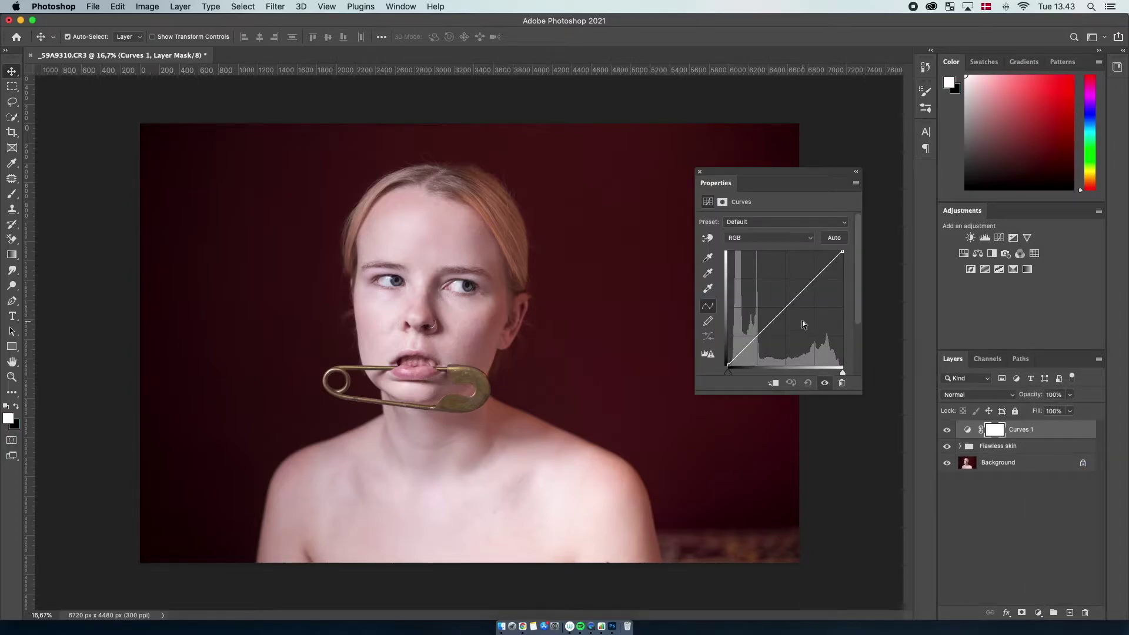
pyautogui.moveTo(786, 307); pyautogui.dragTo(783, 304)
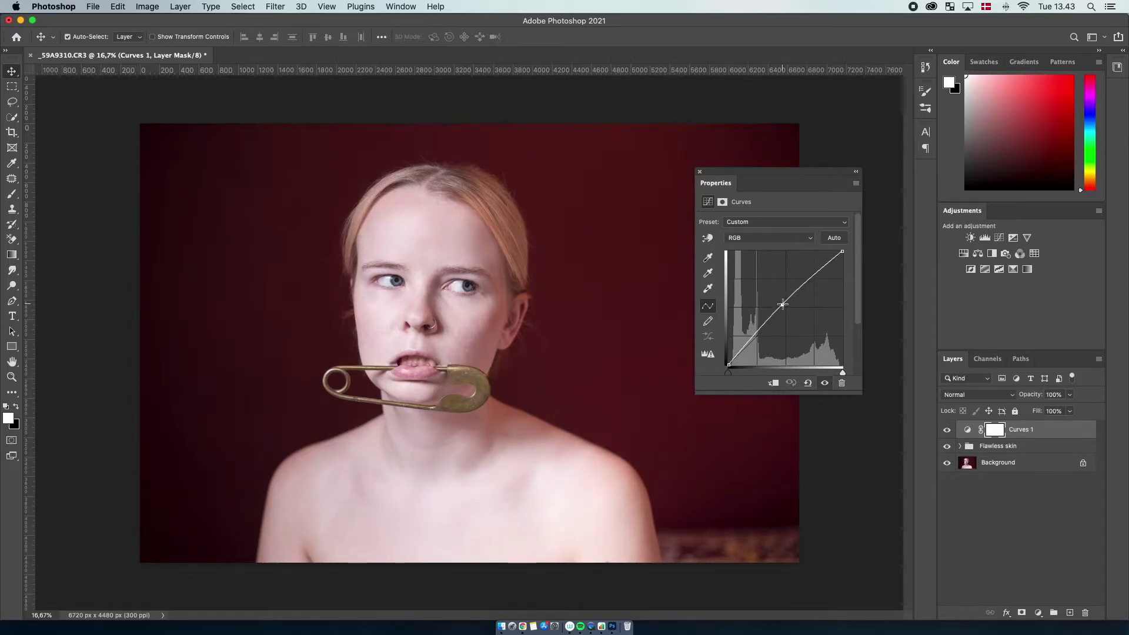
pyautogui.click(700, 172)
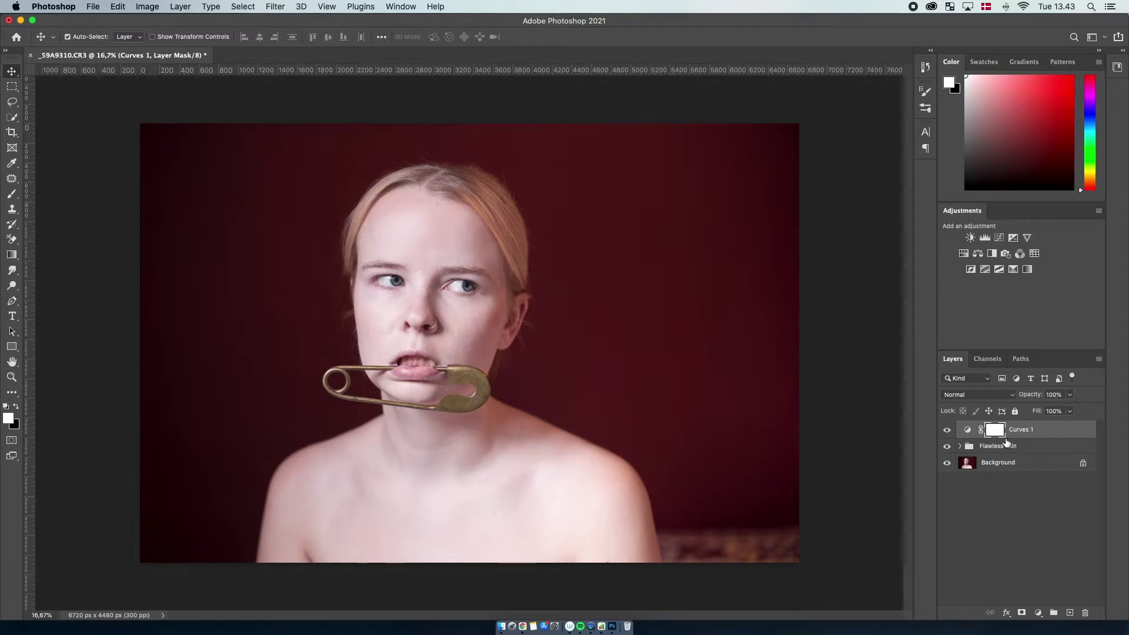
pyautogui.press('super+i')
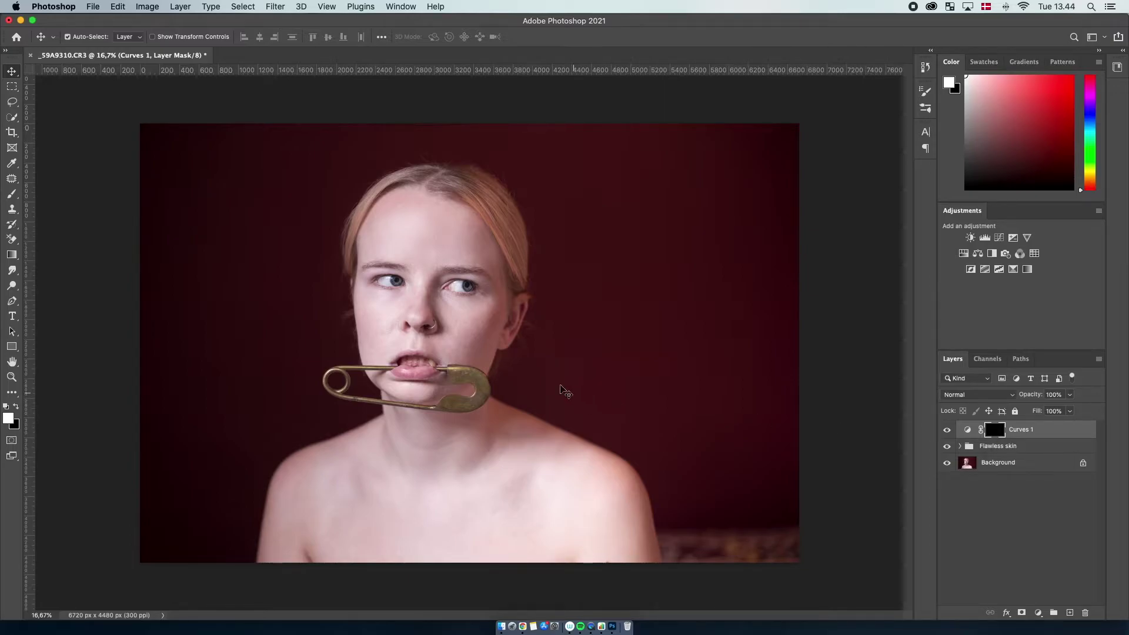
# Set the brush to 100% opacity and 348 px for painting white on the Curves mask around the face.
pyautogui.click(13, 195)
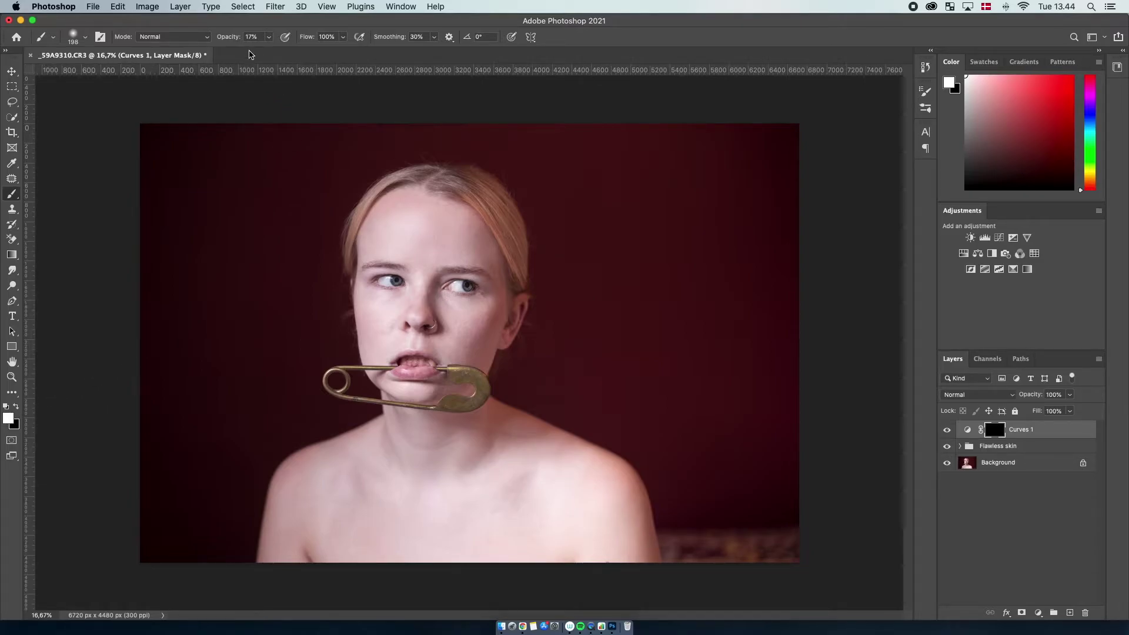
pyautogui.click(269, 37)
pyautogui.click(278, 27)
pyautogui.press('z')
pyautogui.click(449, 327)
pyautogui.click(449, 327)
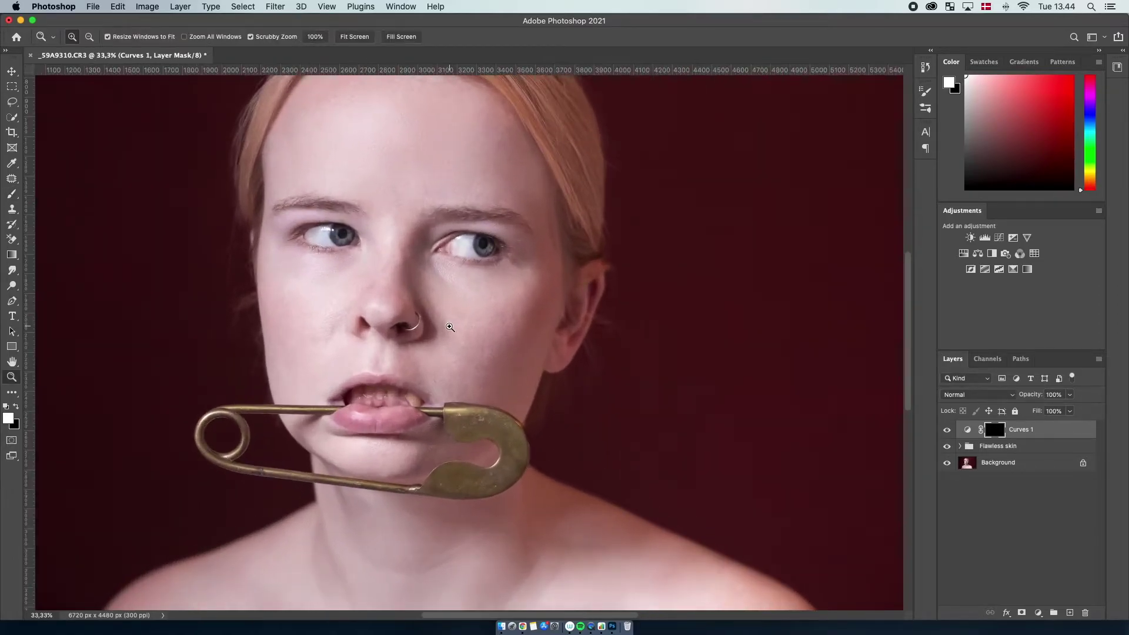
pyautogui.click(449, 327)
pyautogui.scroll(4, 450, 327)
pyautogui.hscroll(-2, 449, 327)
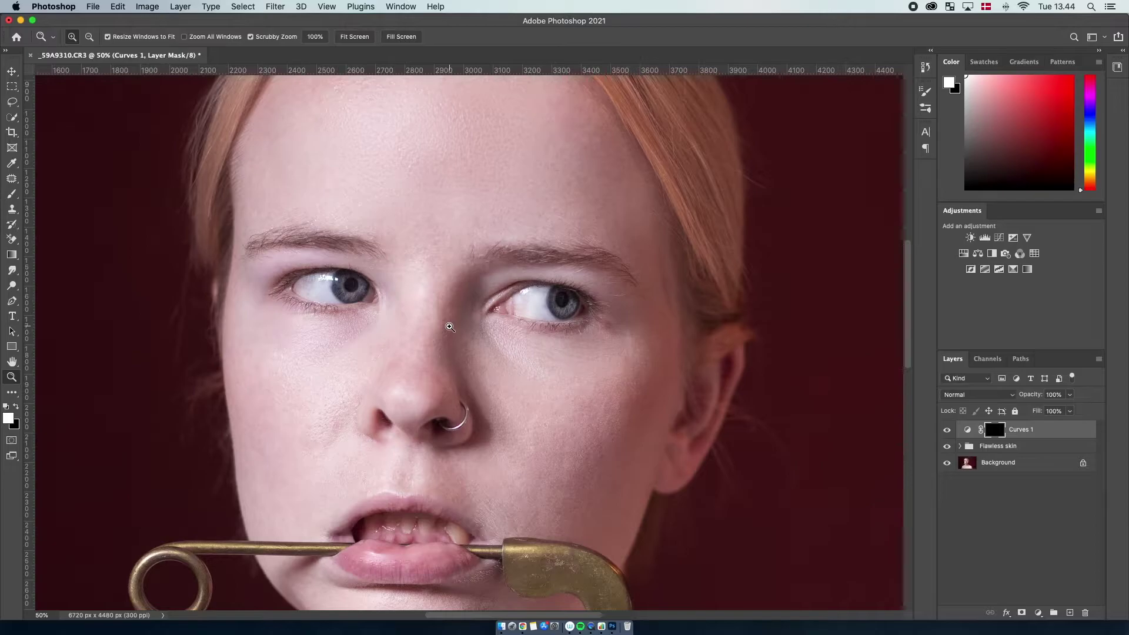
pyautogui.click(12, 194)
pyautogui.click(81, 36)
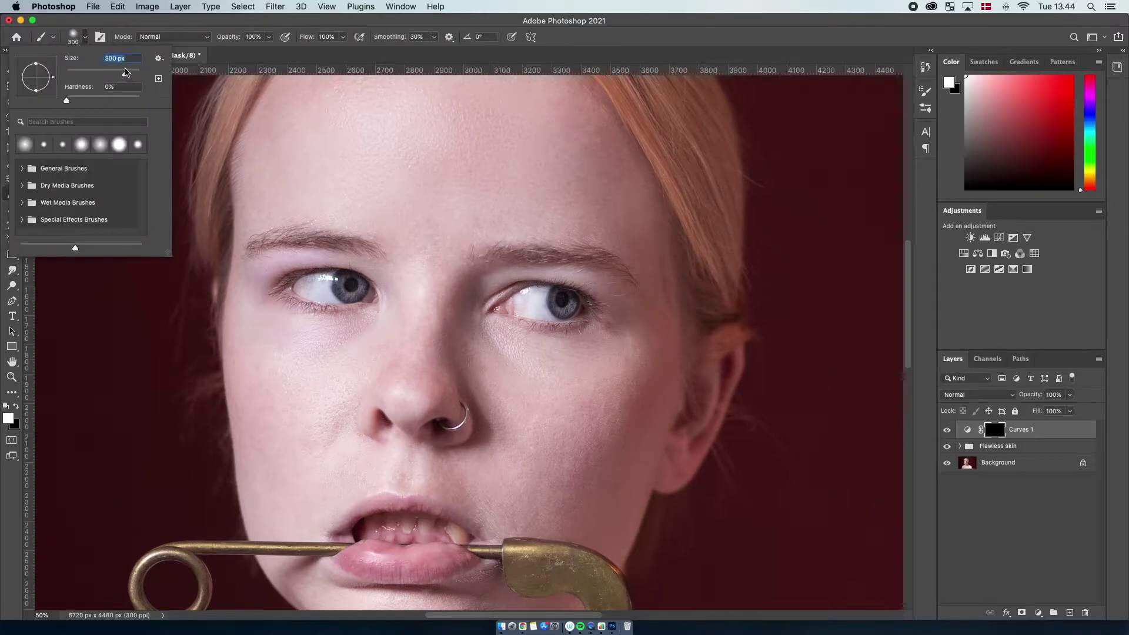
pyautogui.moveTo(125, 74); pyautogui.dragTo(127, 74)
pyautogui.click(517, 359)
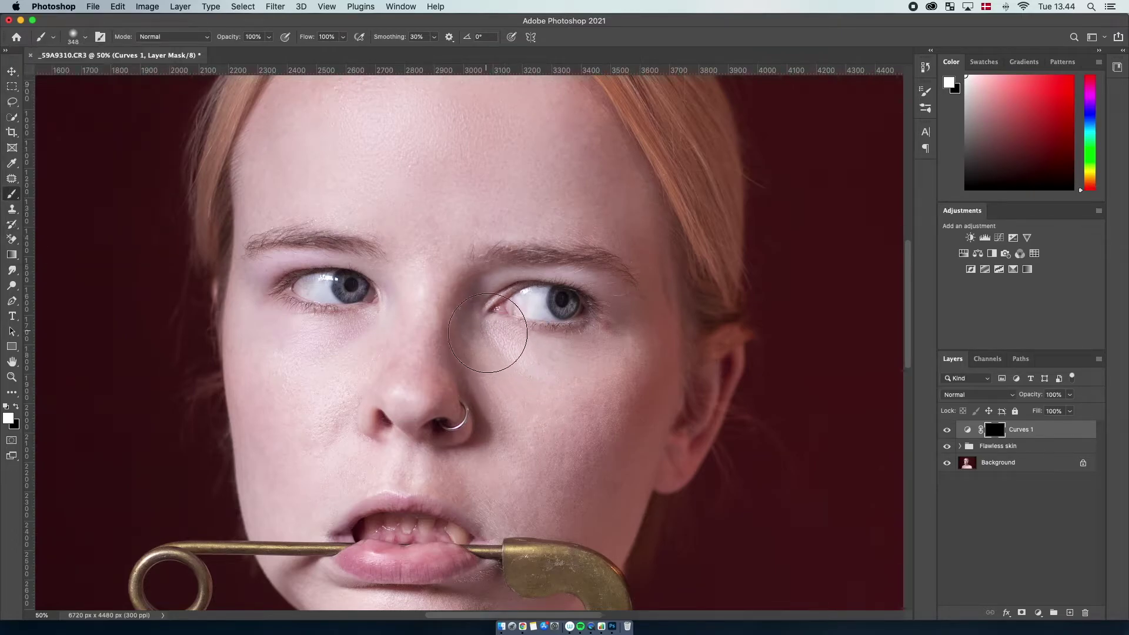
# Paint white on the Curves mask under both eyes and onto the cheeks to brighten them.
pyautogui.moveTo(513, 358)
pyautogui.mouseDown()
pyautogui.moveTo(522, 381)
pyautogui.moveTo(531, 365)
pyautogui.moveTo(510, 354)
pyautogui.mouseUp()
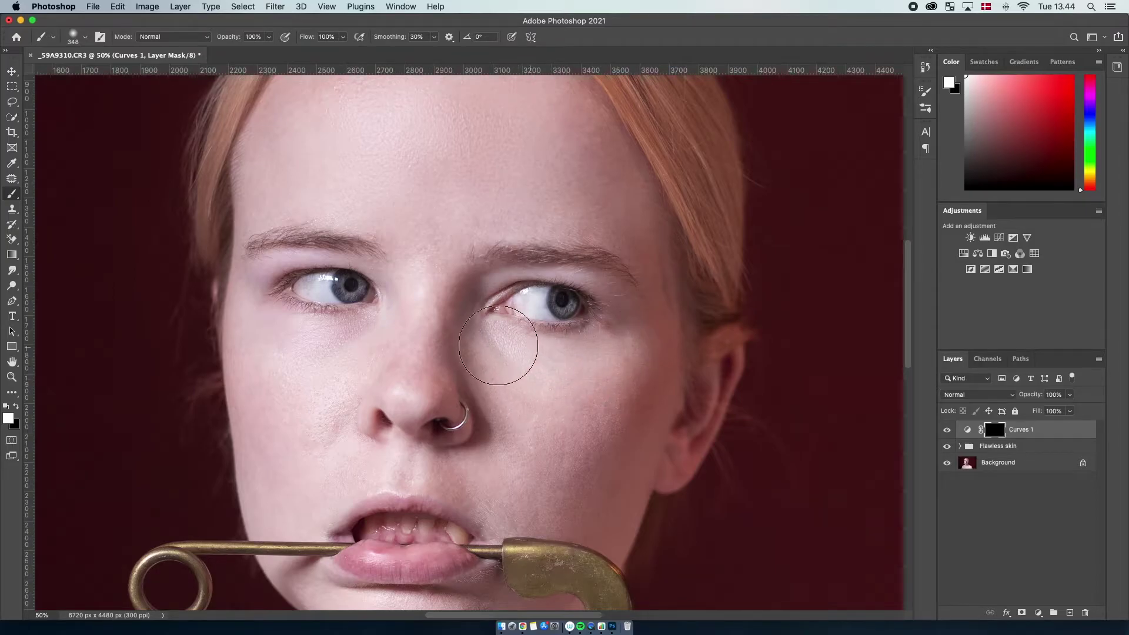
pyautogui.moveTo(589, 402)
pyautogui.mouseDown()
pyautogui.moveTo(642, 358)
pyautogui.moveTo(614, 372)
pyautogui.mouseUp()
pyautogui.moveTo(507, 357); pyautogui.dragTo(500, 378)
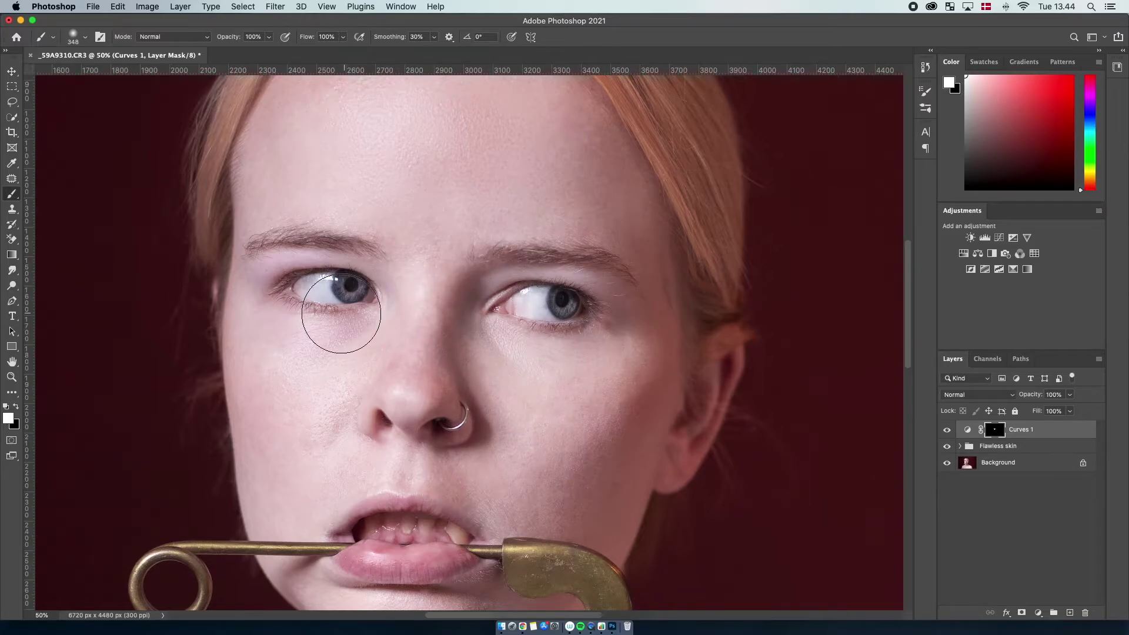
pyautogui.moveTo(356, 330)
pyautogui.mouseDown()
pyautogui.moveTo(284, 328)
pyautogui.moveTo(259, 306)
pyautogui.moveTo(319, 337)
pyautogui.moveTo(377, 326)
pyautogui.moveTo(338, 365)
pyautogui.moveTo(281, 366)
pyautogui.moveTo(252, 327)
pyautogui.moveTo(336, 358)
pyautogui.moveTo(285, 388)
pyautogui.moveTo(302, 417)
pyautogui.mouseUp()
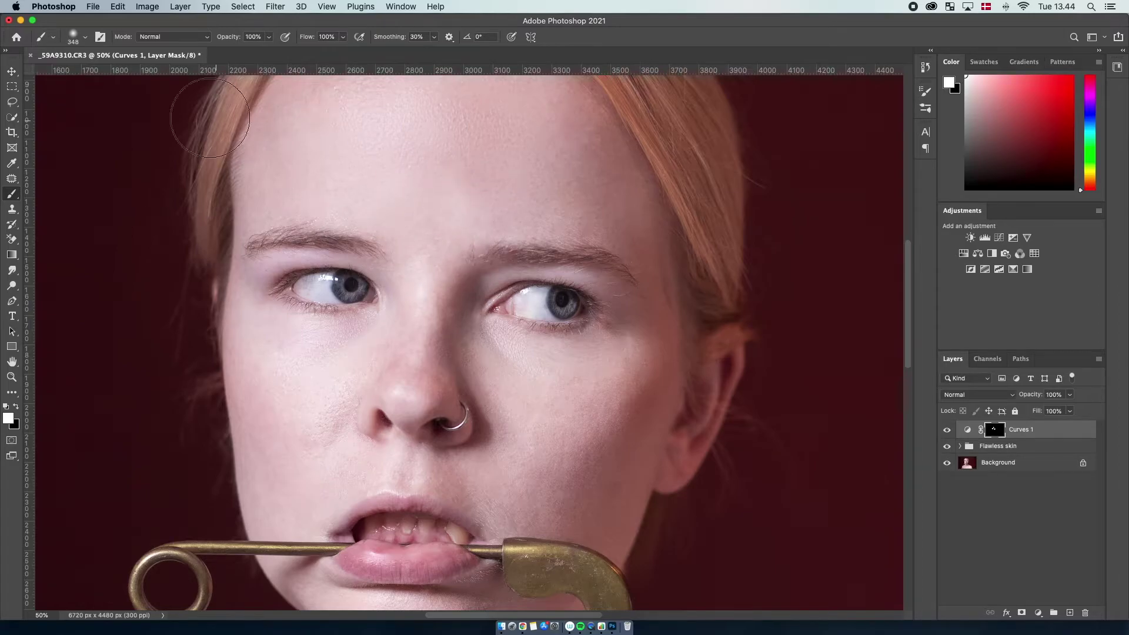
# Enlarge the brush to 444 px and brighten the forehead, chin and area above the upper lip on the Curves mask.
pyautogui.click(83, 43)
pyautogui.moveTo(129, 75); pyautogui.dragTo(132, 76)
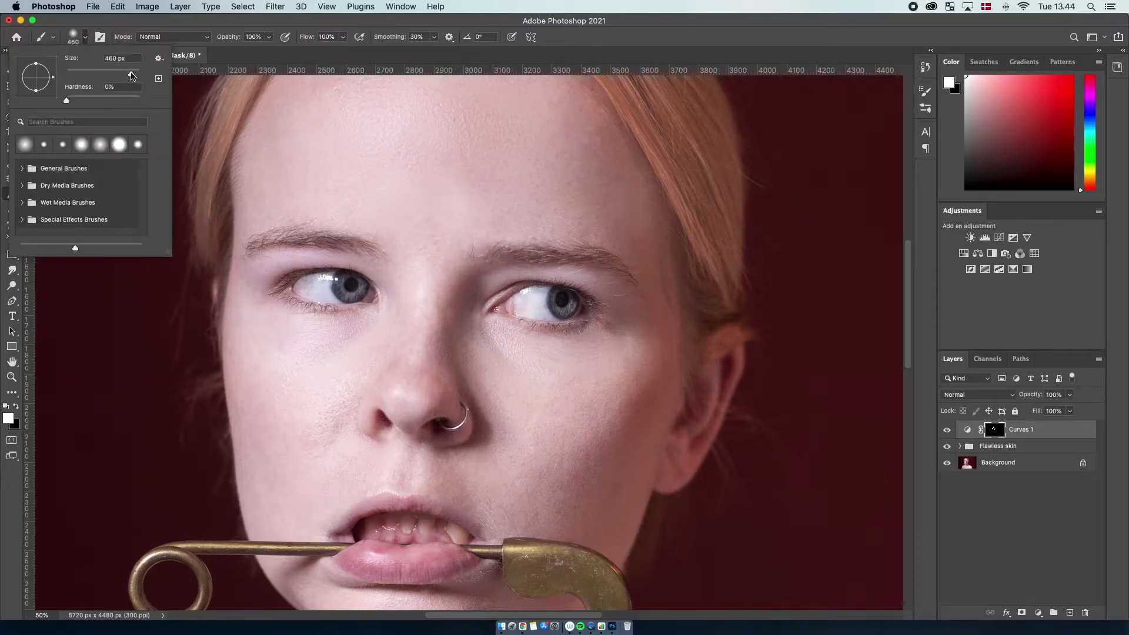
pyautogui.click(433, 203)
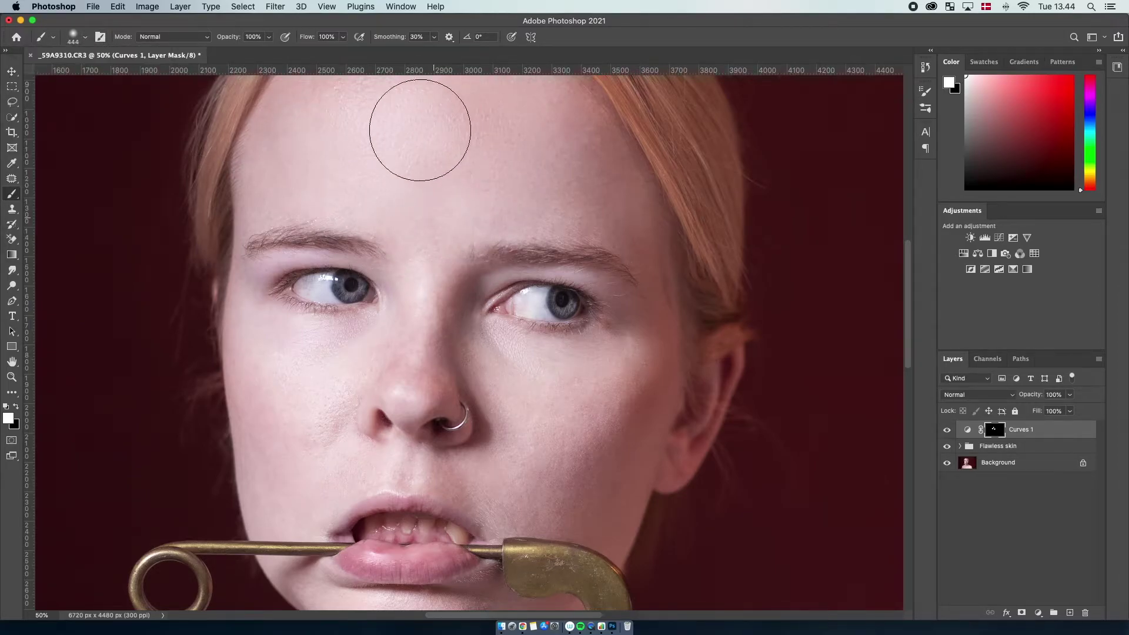
pyautogui.scroll(-5, 447, 412)
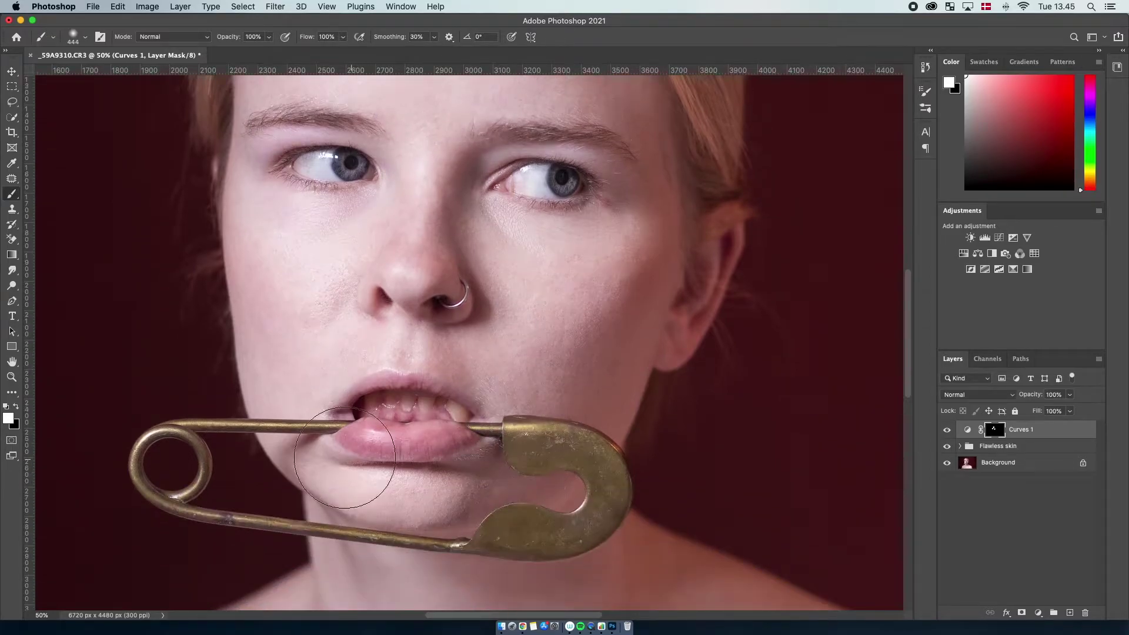
pyautogui.moveTo(381, 498)
pyautogui.mouseDown()
pyautogui.moveTo(442, 498)
pyautogui.moveTo(322, 476)
pyautogui.moveTo(375, 495)
pyautogui.mouseUp()
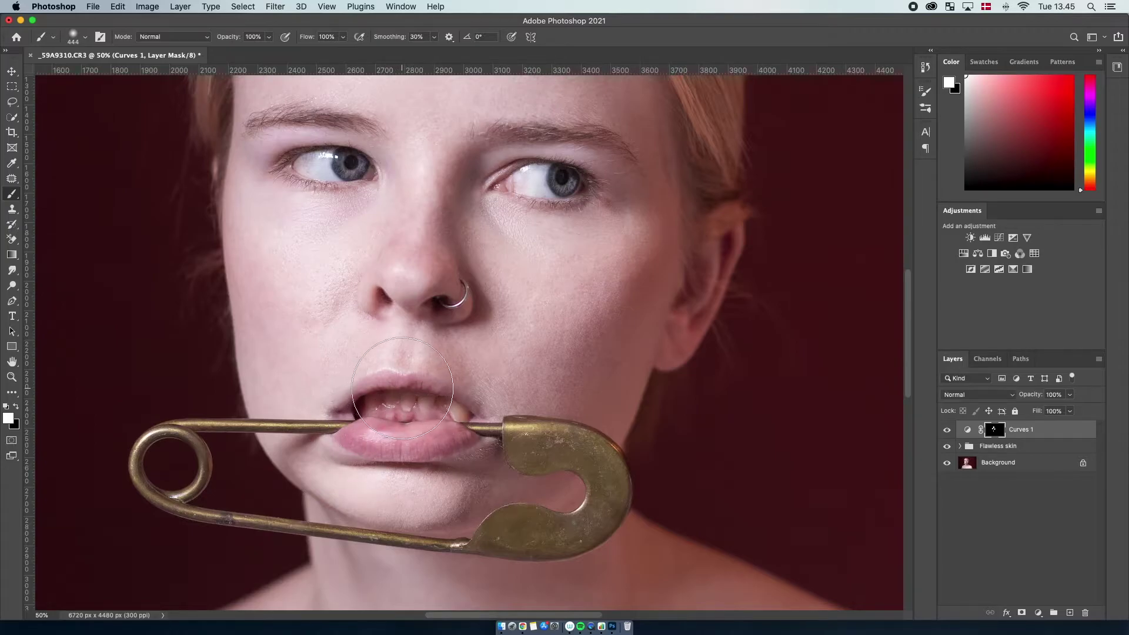
pyautogui.moveTo(391, 373)
pyautogui.mouseDown()
pyautogui.moveTo(396, 334)
pyautogui.moveTo(390, 357)
pyautogui.moveTo(423, 336)
pyautogui.mouseUp()
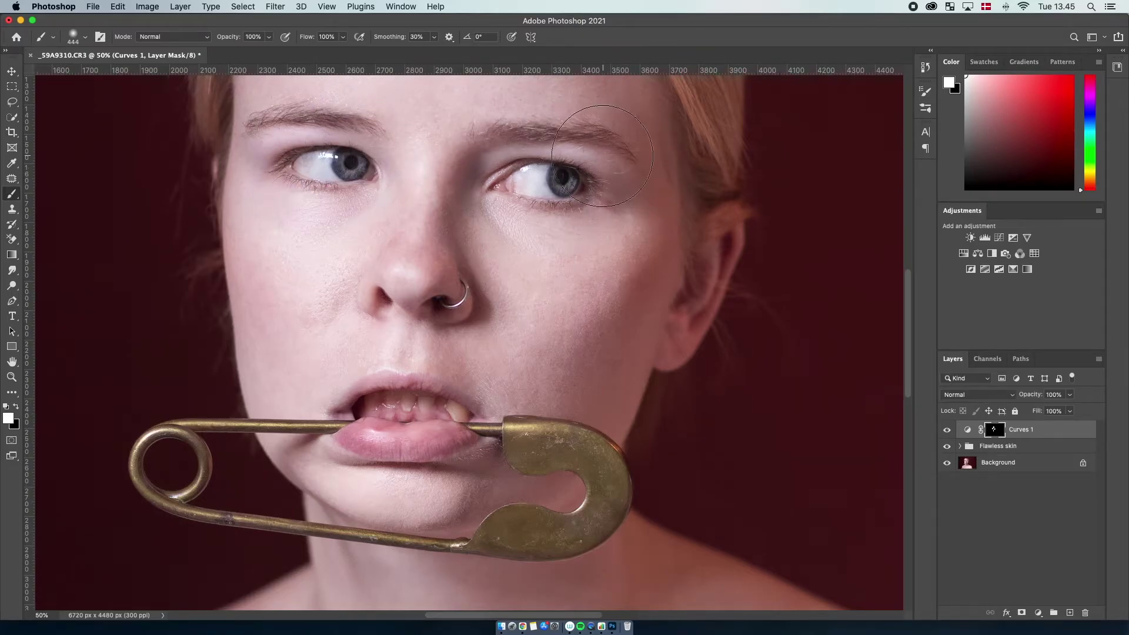
pyautogui.scroll(5, 522, 162)
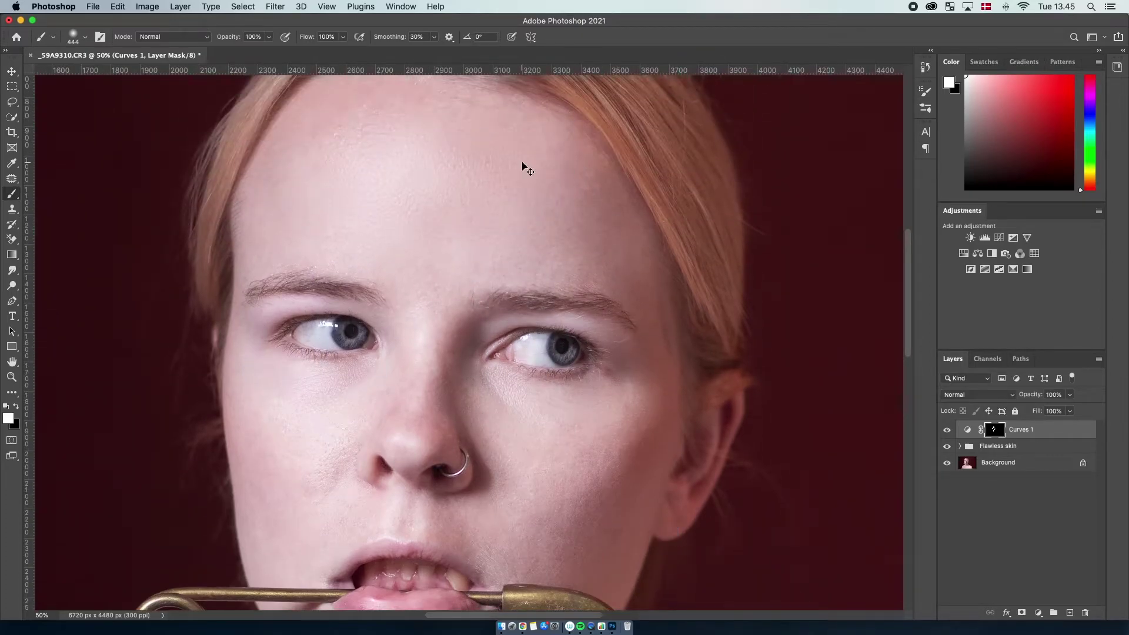
# Enlarge the brush to 508 px and paint white on the Curves 1 mask over the neck, shoulders and chest to brighten them.
pyautogui.press('super+minus')
pyautogui.scroll(-2, 522, 162)
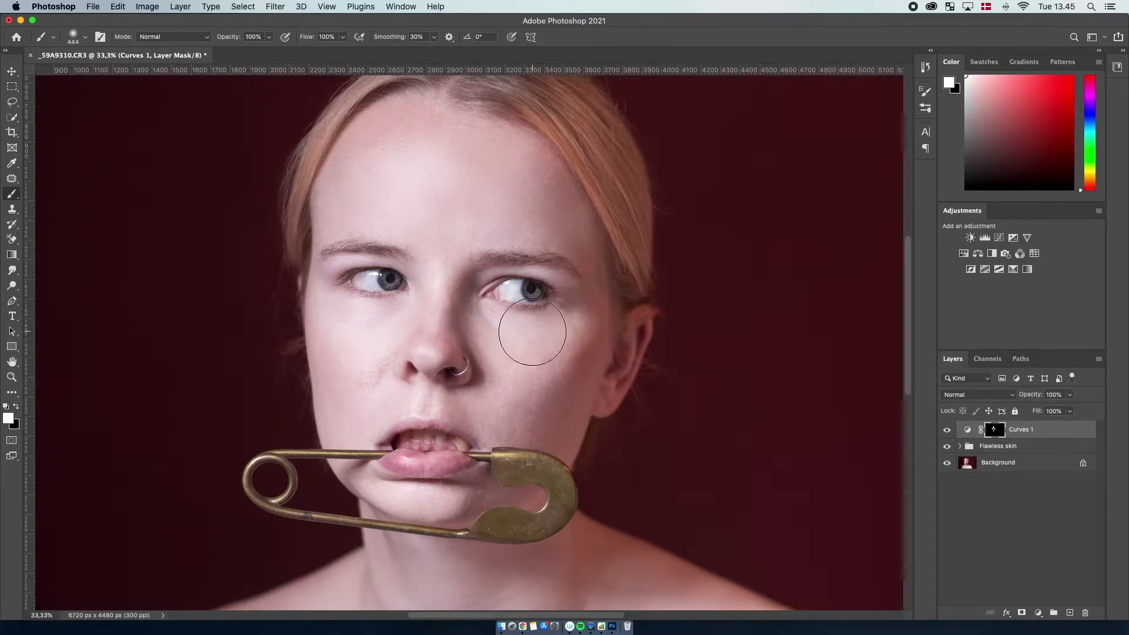
pyautogui.scroll(-3, 532, 332)
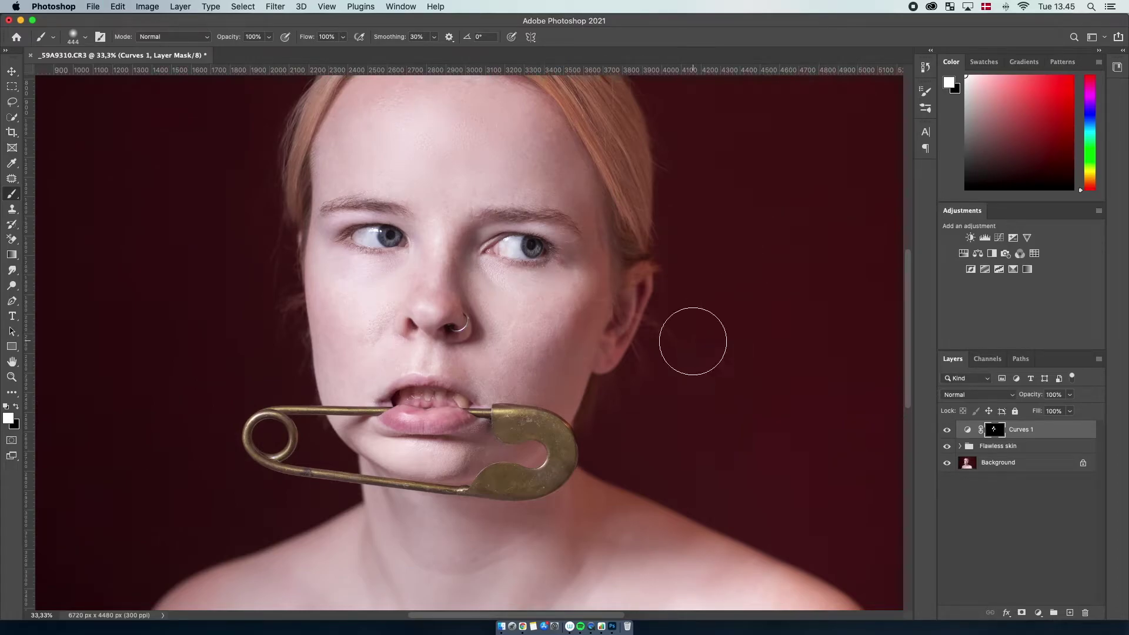
pyautogui.scroll(-3, 602, 314)
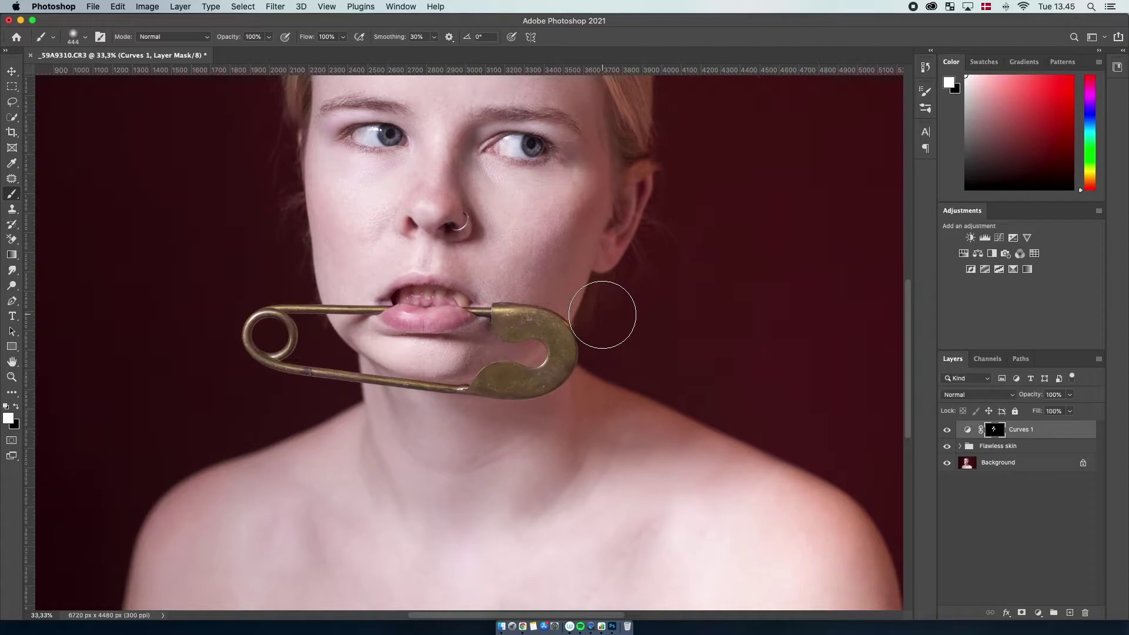
pyautogui.press('super+minus')
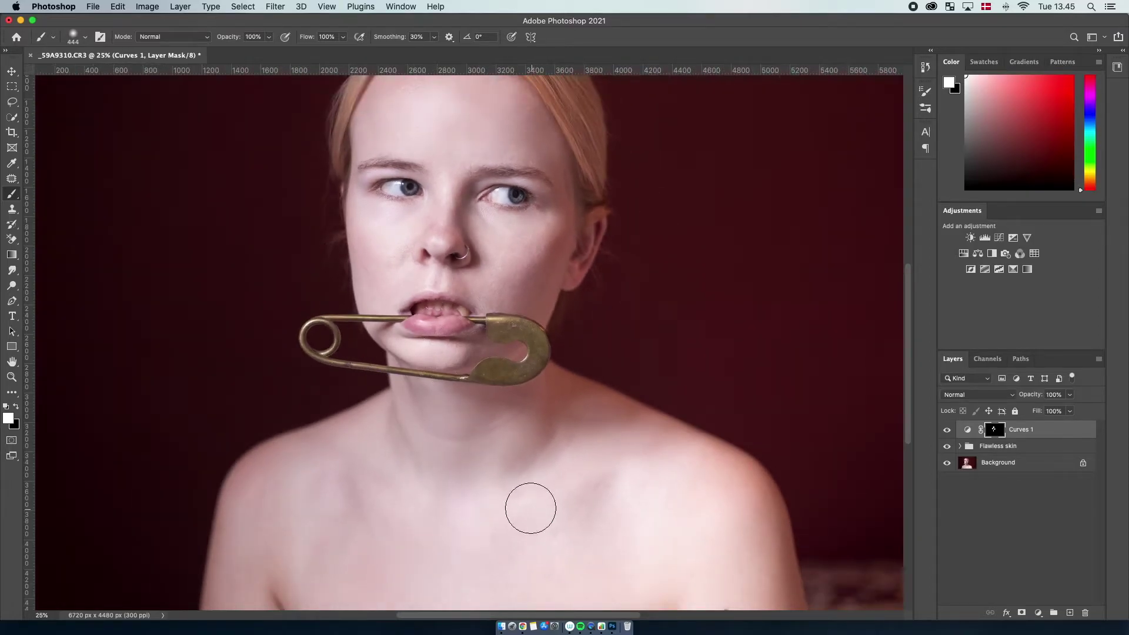
pyautogui.rightClick(550, 392)
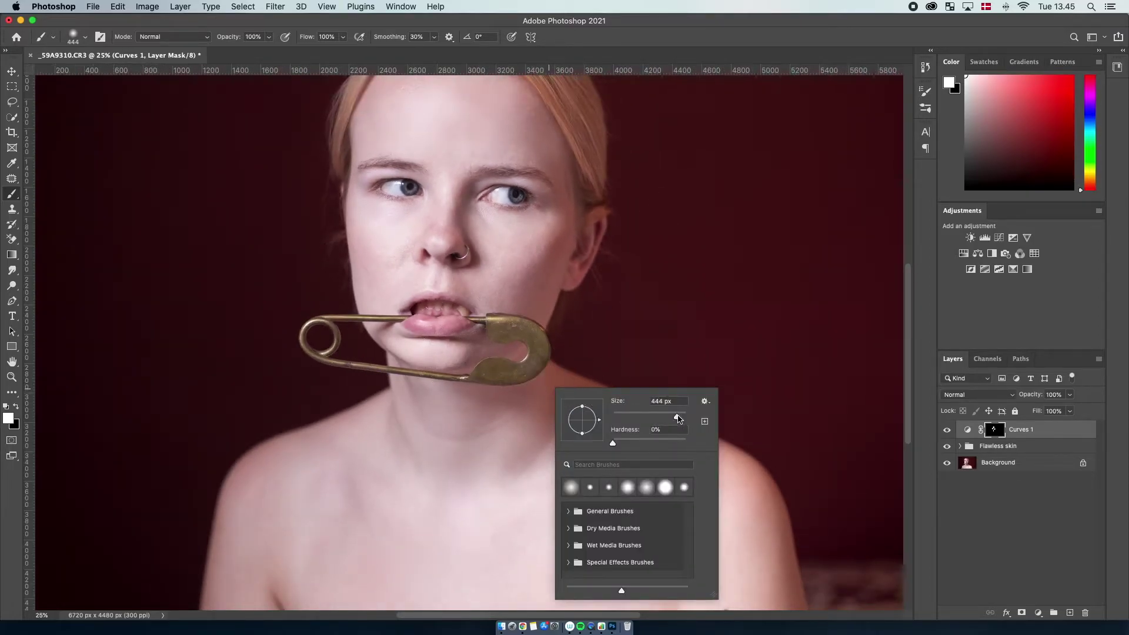
pyautogui.moveTo(450, 414)
pyautogui.mouseDown()
pyautogui.moveTo(456, 449)
pyautogui.moveTo(448, 420)
pyautogui.moveTo(434, 464)
pyautogui.moveTo(393, 382)
pyautogui.moveTo(440, 477)
pyautogui.moveTo(469, 483)
pyautogui.mouseUp()
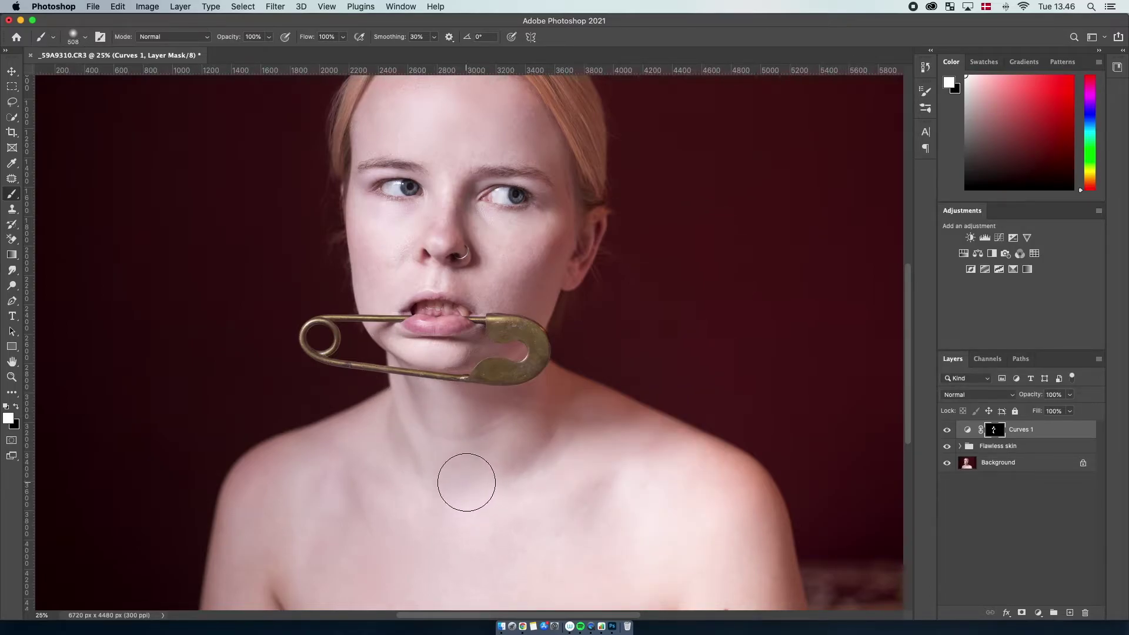
pyautogui.moveTo(504, 440)
pyautogui.mouseDown()
pyautogui.moveTo(474, 444)
pyautogui.moveTo(393, 534)
pyautogui.moveTo(228, 554)
pyautogui.moveTo(326, 567)
pyautogui.moveTo(353, 542)
pyautogui.mouseUp()
pyautogui.moveTo(738, 607); pyautogui.dragTo(616, 615)
pyautogui.moveTo(477, 589)
pyautogui.mouseDown()
pyautogui.moveTo(353, 478)
pyautogui.moveTo(399, 539)
pyautogui.moveTo(439, 556)
pyautogui.mouseUp()
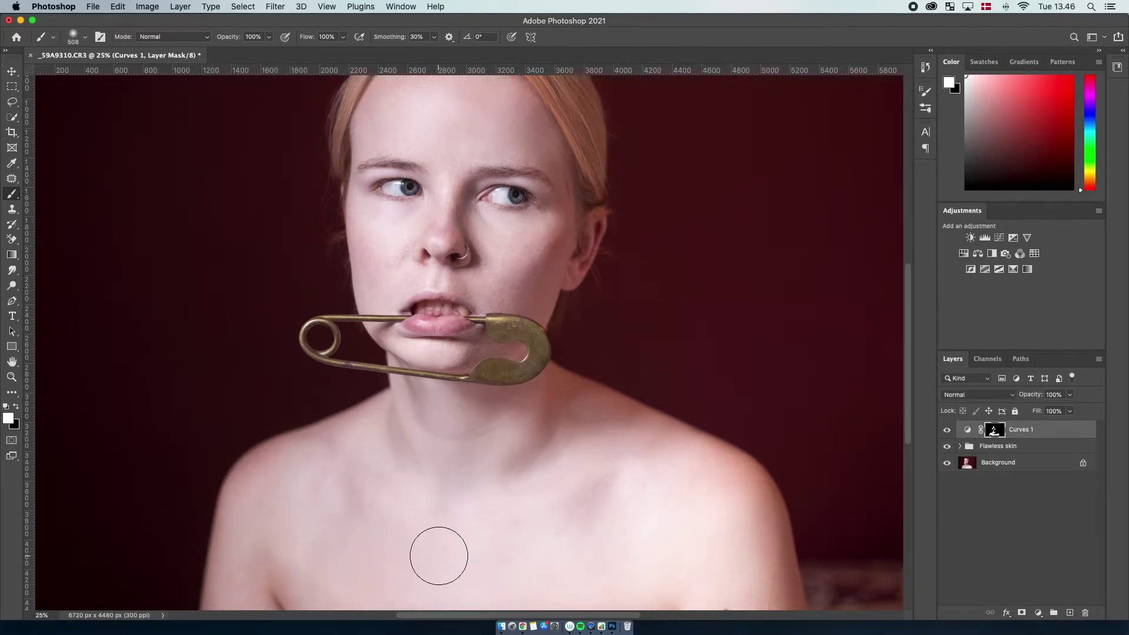
pyautogui.press('super+minus')
pyautogui.click(948, 431)
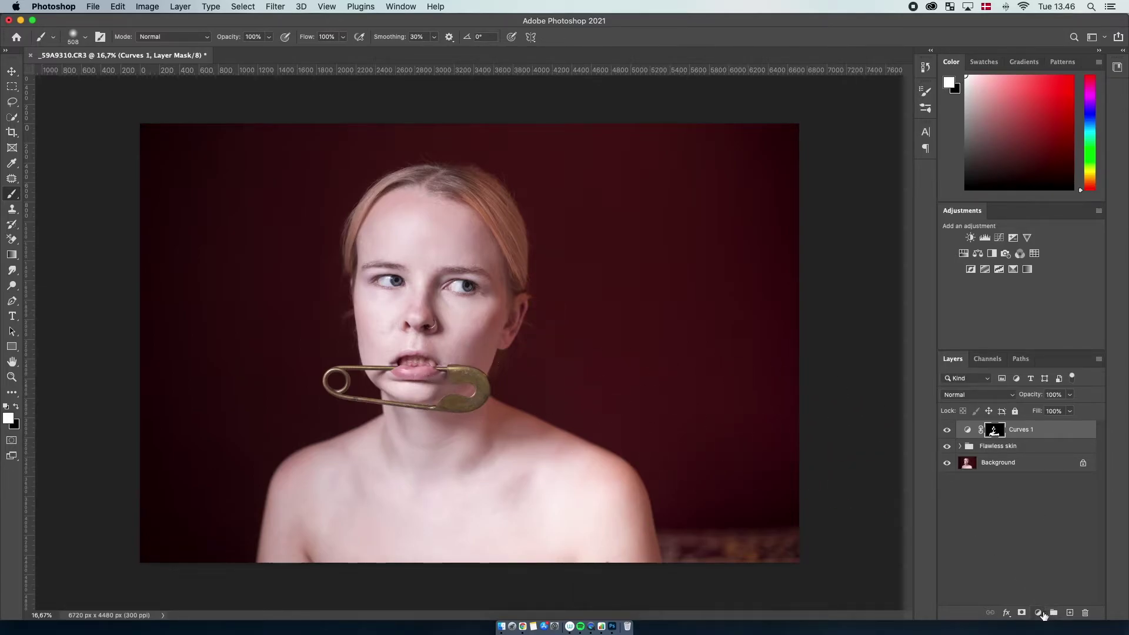
# Add a second Curves adjustment layer above Curves 1, lower its midtones slightly, and invert its mask to black.
pyautogui.click(1039, 613)
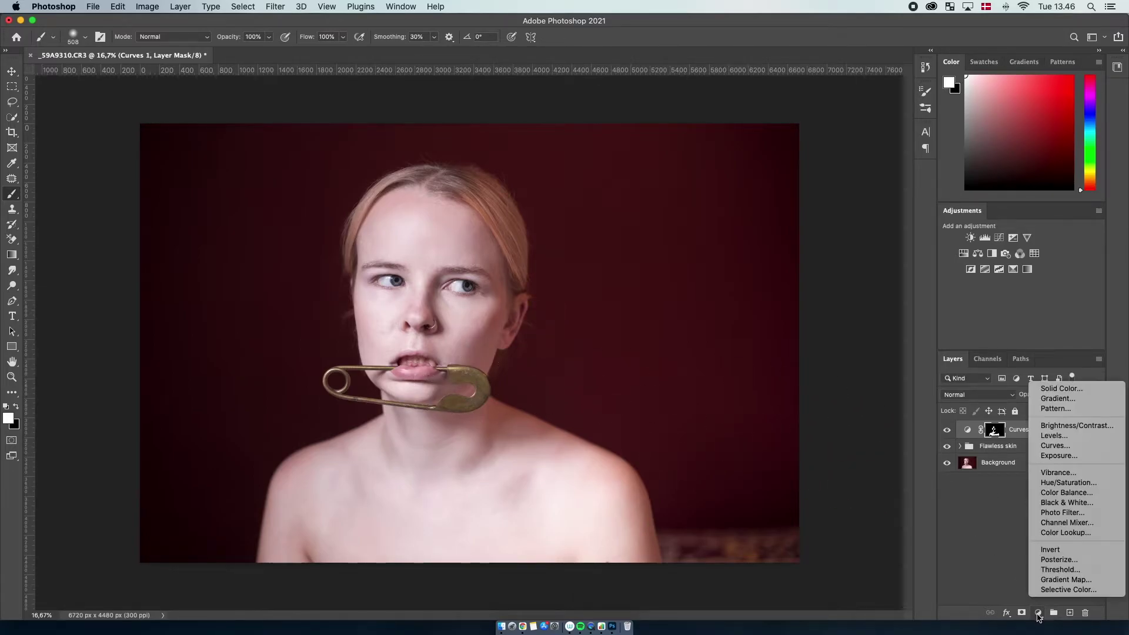
pyautogui.click(1059, 448)
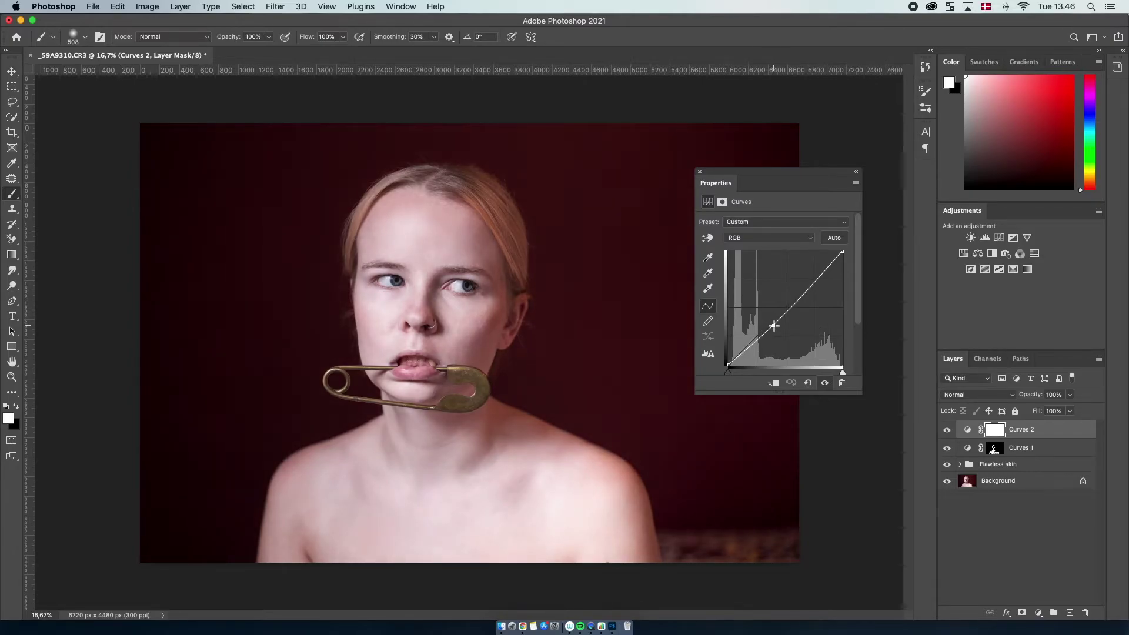
pyautogui.click(699, 173)
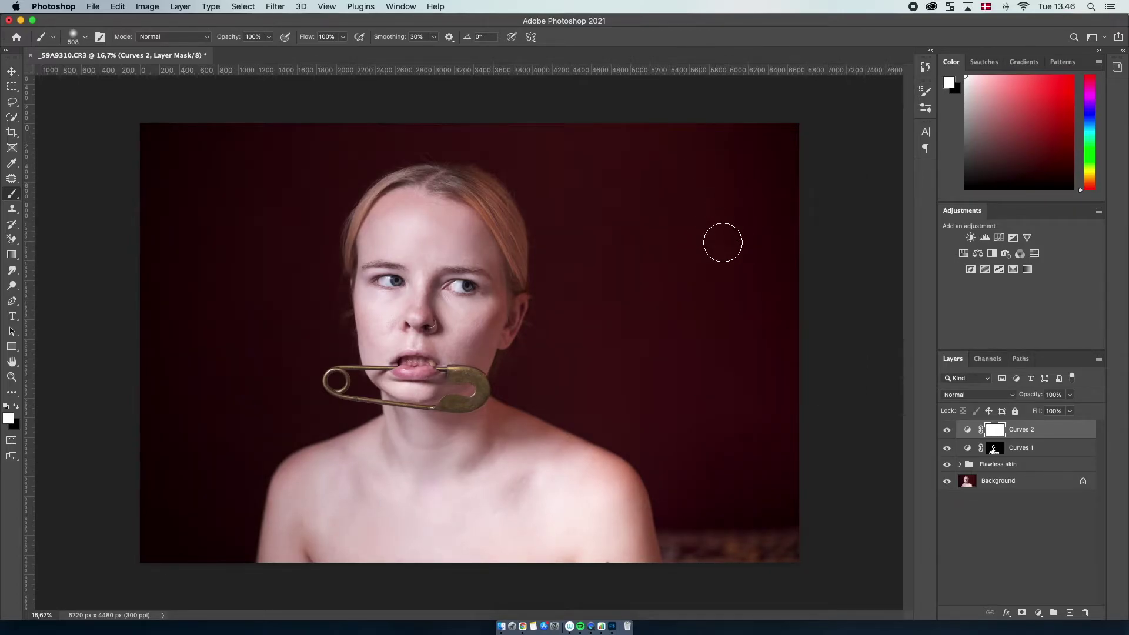
pyautogui.press('super+i')
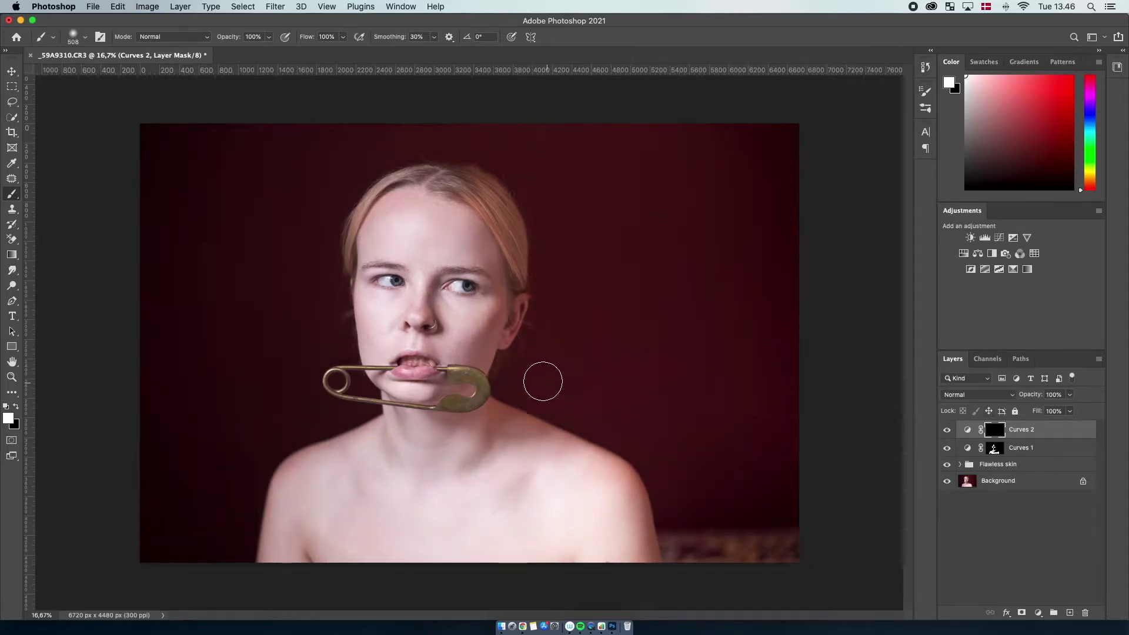
# Set the brush to 428 px and paint white on the Curves 2 mask along the outer cheeks and temple to darken them.
pyautogui.press('z')
pyautogui.click(431, 335)
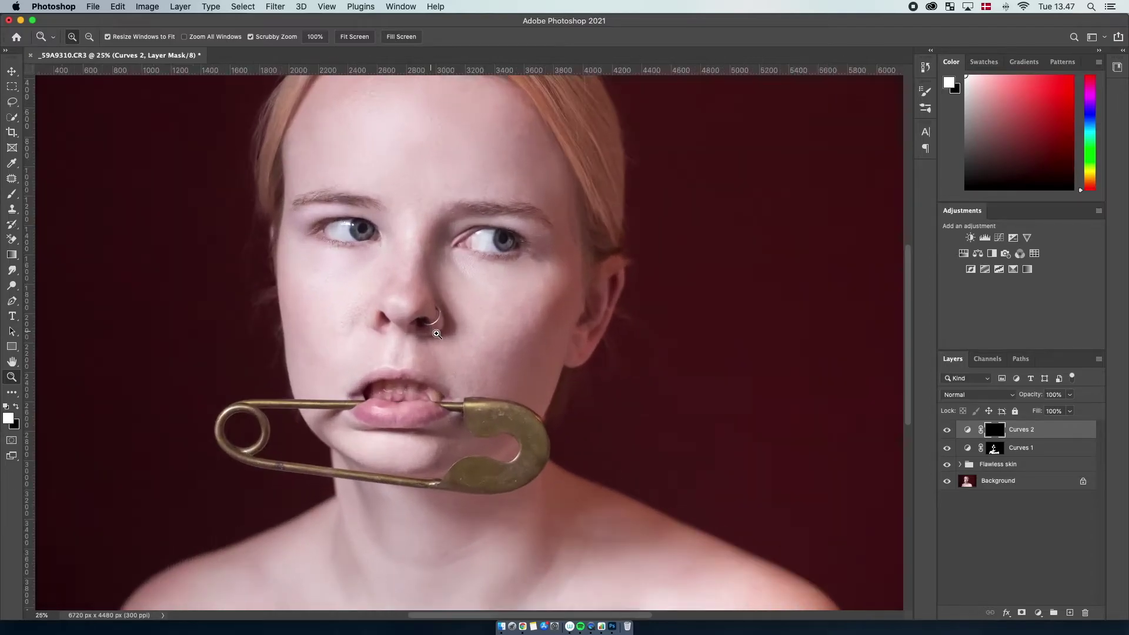
pyautogui.click(11, 194)
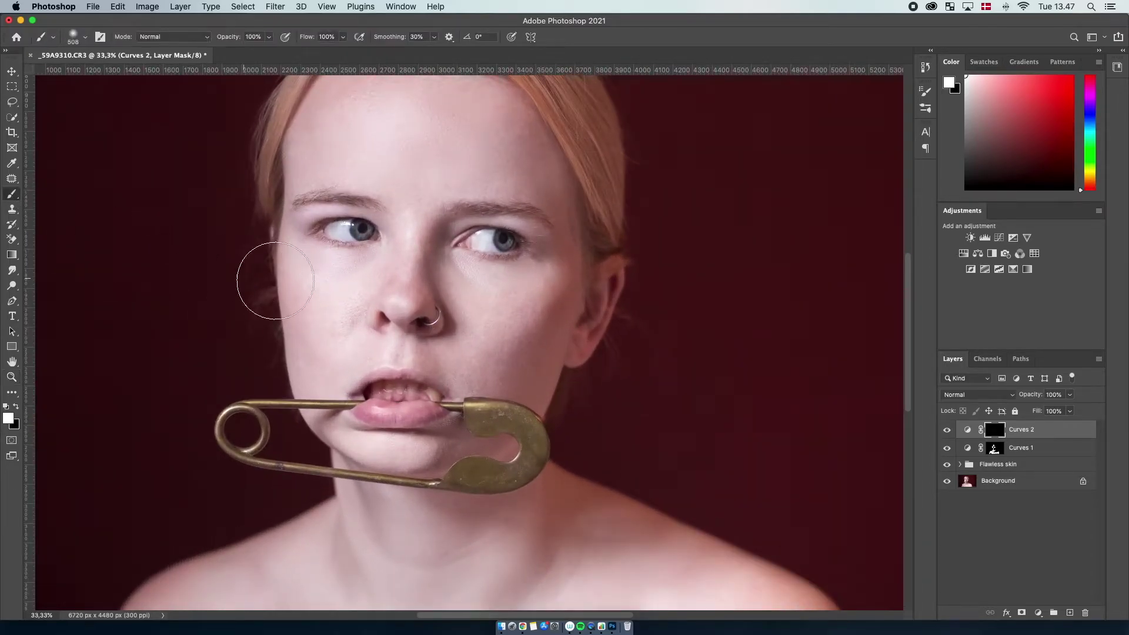
pyautogui.click(71, 33)
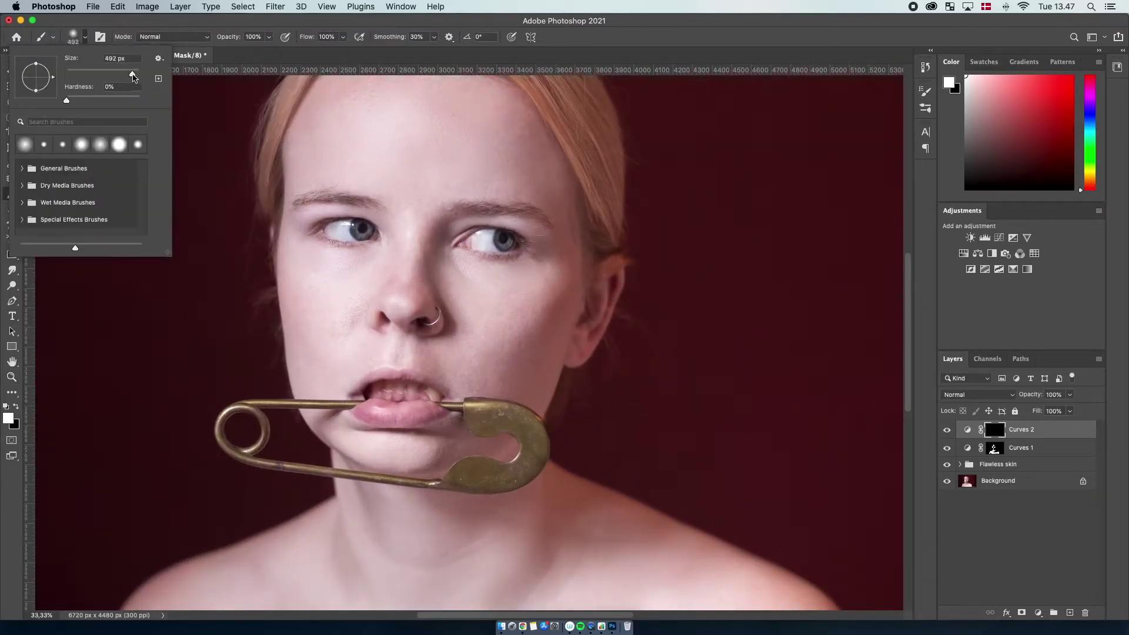
pyautogui.moveTo(574, 313)
pyautogui.mouseDown()
pyautogui.moveTo(575, 290)
pyautogui.moveTo(541, 344)
pyautogui.mouseUp()
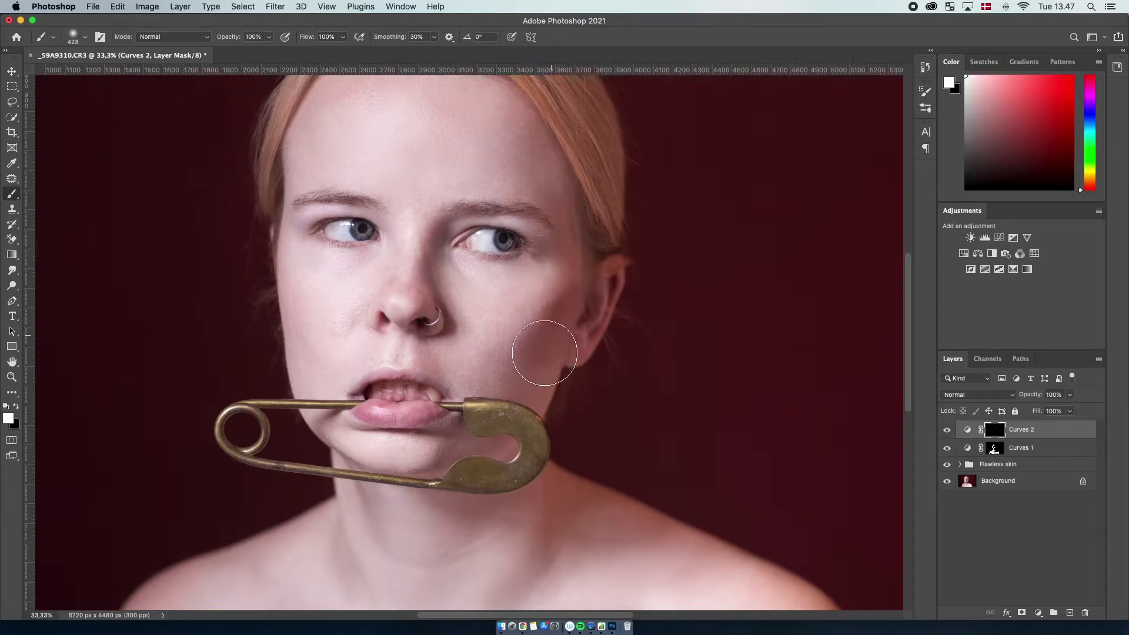
pyautogui.moveTo(576, 295)
pyautogui.mouseDown()
pyautogui.moveTo(585, 232)
pyautogui.moveTo(583, 334)
pyautogui.moveTo(552, 346)
pyautogui.moveTo(557, 334)
pyautogui.moveTo(531, 377)
pyautogui.moveTo(585, 295)
pyautogui.moveTo(584, 322)
pyautogui.moveTo(582, 276)
pyautogui.moveTo(559, 315)
pyautogui.mouseUp()
pyautogui.moveTo(287, 300)
pyautogui.mouseDown()
pyautogui.moveTo(281, 274)
pyautogui.moveTo(301, 328)
pyautogui.moveTo(275, 260)
pyautogui.moveTo(306, 327)
pyautogui.mouseUp()
pyautogui.moveTo(567, 213)
pyautogui.mouseDown()
pyautogui.moveTo(522, 112)
pyautogui.moveTo(566, 210)
pyautogui.mouseUp()
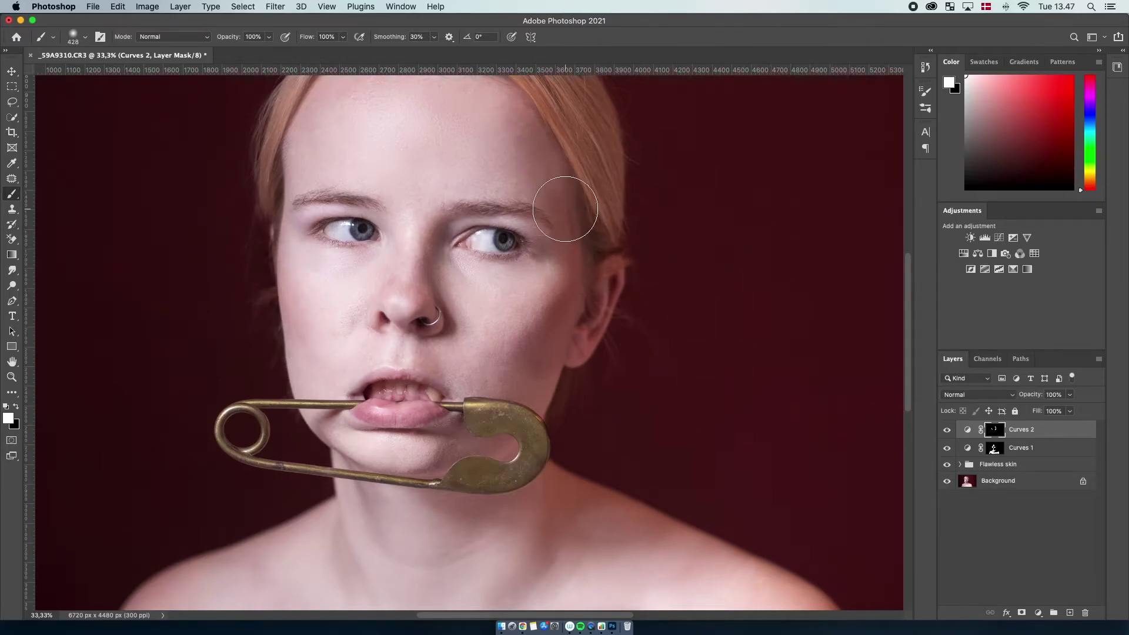
# Darken the forehead's edges along the hairline and temple on the Curves 2 mask, enlarging the brush to 492 px.
pyautogui.scroll(4, 564, 209)
pyautogui.hscroll(-3, 565, 209)
pyautogui.moveTo(444, 124)
pyautogui.mouseDown()
pyautogui.moveTo(346, 214)
pyautogui.moveTo(331, 235)
pyautogui.moveTo(330, 278)
pyautogui.moveTo(449, 139)
pyautogui.moveTo(539, 154)
pyautogui.mouseUp()
pyautogui.moveTo(623, 292)
pyautogui.mouseDown()
pyautogui.moveTo(459, 150)
pyautogui.moveTo(598, 257)
pyautogui.mouseUp()
pyautogui.rightClick(568, 203)
pyautogui.moveTo(692, 233); pyautogui.dragTo(696, 233)
pyautogui.moveTo(460, 155)
pyautogui.mouseDown()
pyautogui.moveTo(379, 176)
pyautogui.moveTo(651, 307)
pyautogui.mouseUp()
pyautogui.moveTo(576, 221); pyautogui.dragTo(531, 227)
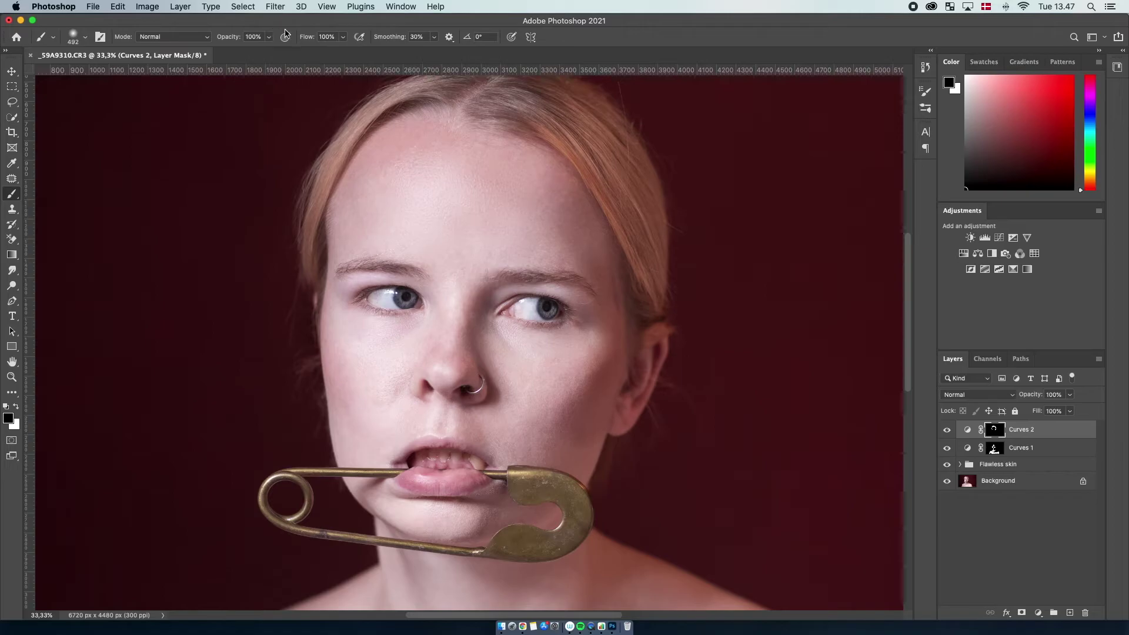
# Try the brush at 43% opacity, and return it to white paint at 100% opacity.
pyautogui.click(269, 37)
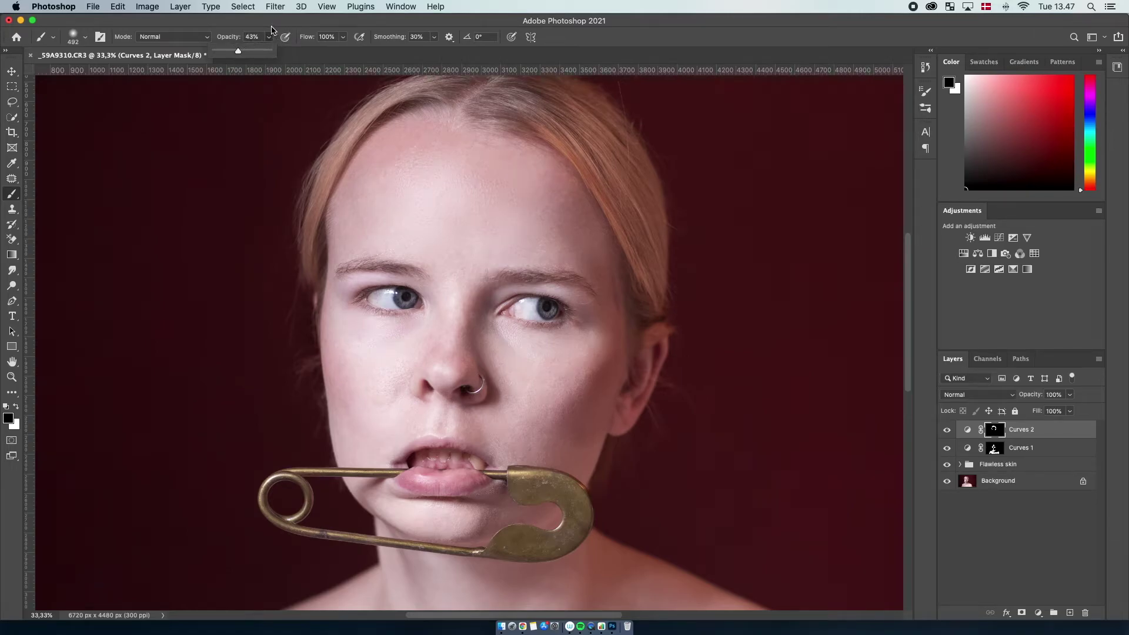
pyautogui.click(267, 28)
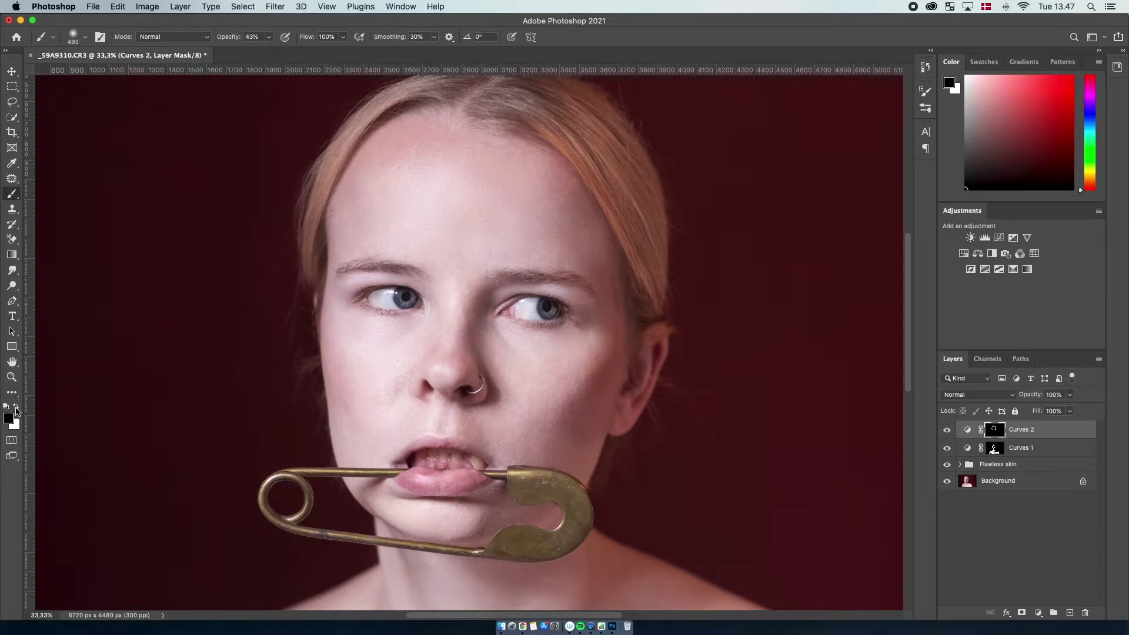
pyautogui.click(268, 37)
pyautogui.moveTo(269, 52); pyautogui.dragTo(275, 53)
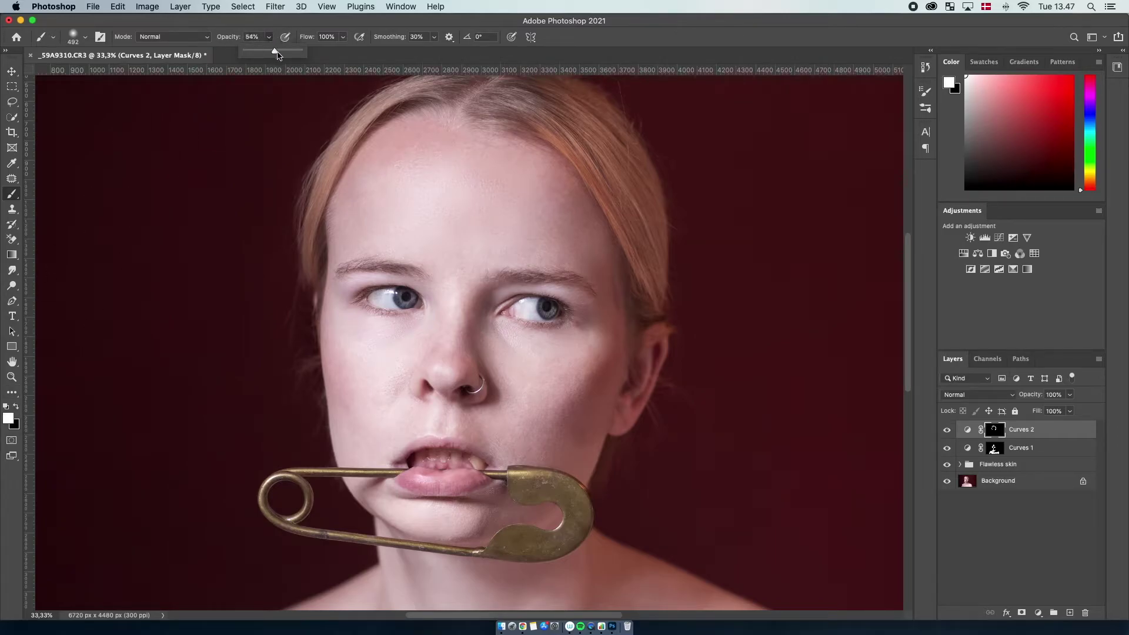
pyautogui.click(268, 36)
# Reduce the brush to 156 px and paint white on the Curves 2 mask along the side of the nose and beneath it.
pyautogui.press('z')
pyautogui.click(492, 371)
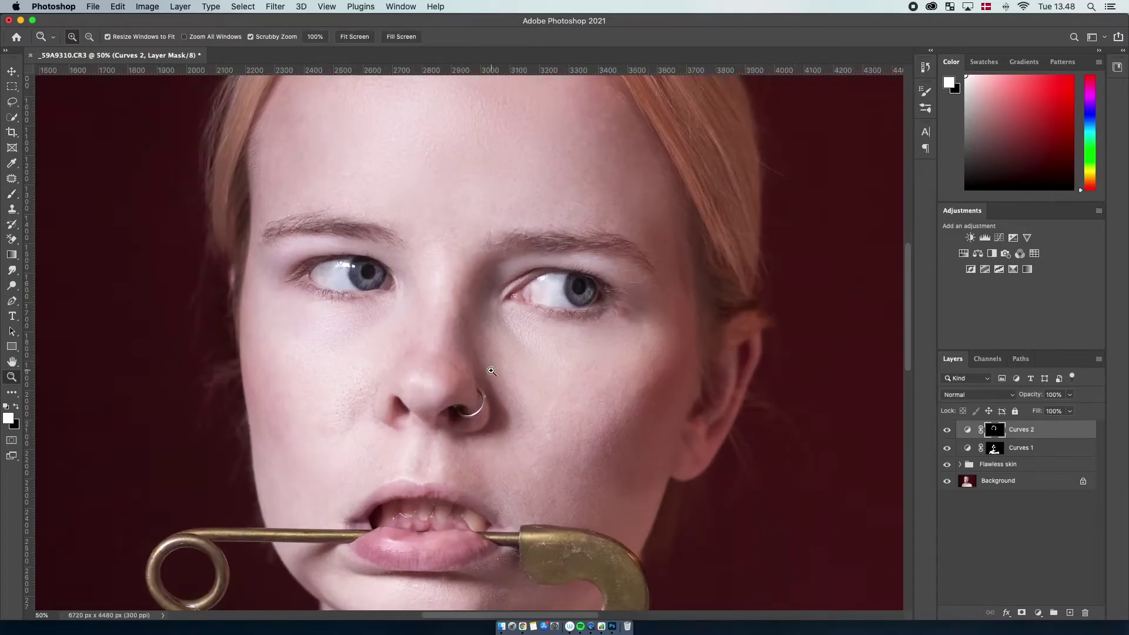
pyautogui.press('b')
pyautogui.rightClick(541, 358)
pyautogui.moveTo(671, 388); pyautogui.dragTo(652, 389)
pyautogui.click(462, 337)
pyautogui.moveTo(462, 322)
pyautogui.mouseDown()
pyautogui.moveTo(504, 252)
pyautogui.moveTo(462, 330)
pyautogui.moveTo(472, 378)
pyautogui.mouseUp()
pyautogui.moveTo(418, 327)
pyautogui.mouseDown()
pyautogui.moveTo(414, 286)
pyautogui.moveTo(413, 347)
pyautogui.moveTo(410, 264)
pyautogui.moveTo(416, 330)
pyautogui.mouseUp()
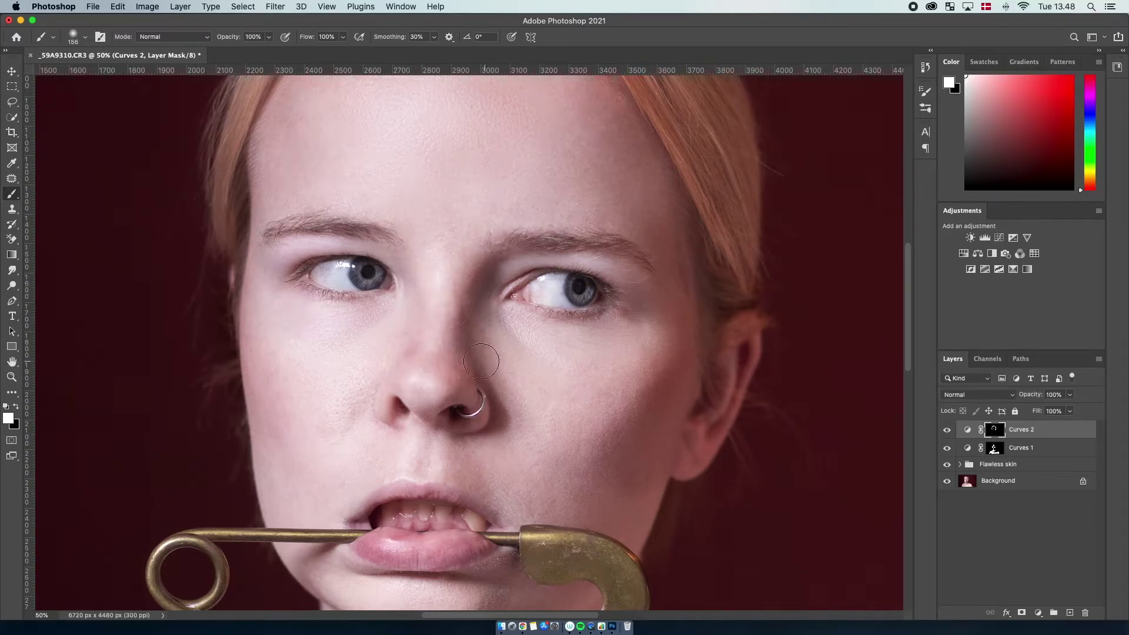
pyautogui.moveTo(457, 428)
pyautogui.mouseDown()
pyautogui.moveTo(406, 417)
pyautogui.moveTo(433, 421)
pyautogui.mouseUp()
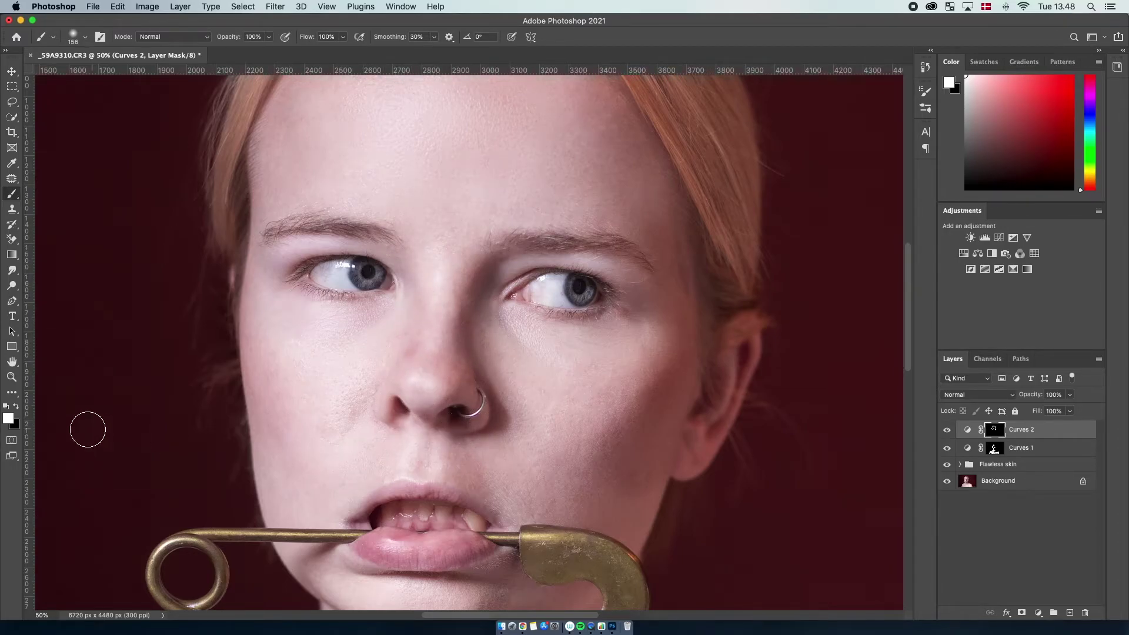
# Soften the darkening beside the nose on the Curves 2 mask with a black 268 px brush at 58% opacity.
pyautogui.click(16, 406)
pyautogui.click(270, 37)
pyautogui.click(244, 51)
pyautogui.click(85, 37)
pyautogui.click(124, 73)
pyautogui.moveTo(485, 272); pyautogui.dragTo(475, 343)
# Compare the portrait with and without the Curves 2 layer, both close up and in full view.
pyautogui.click(947, 430)
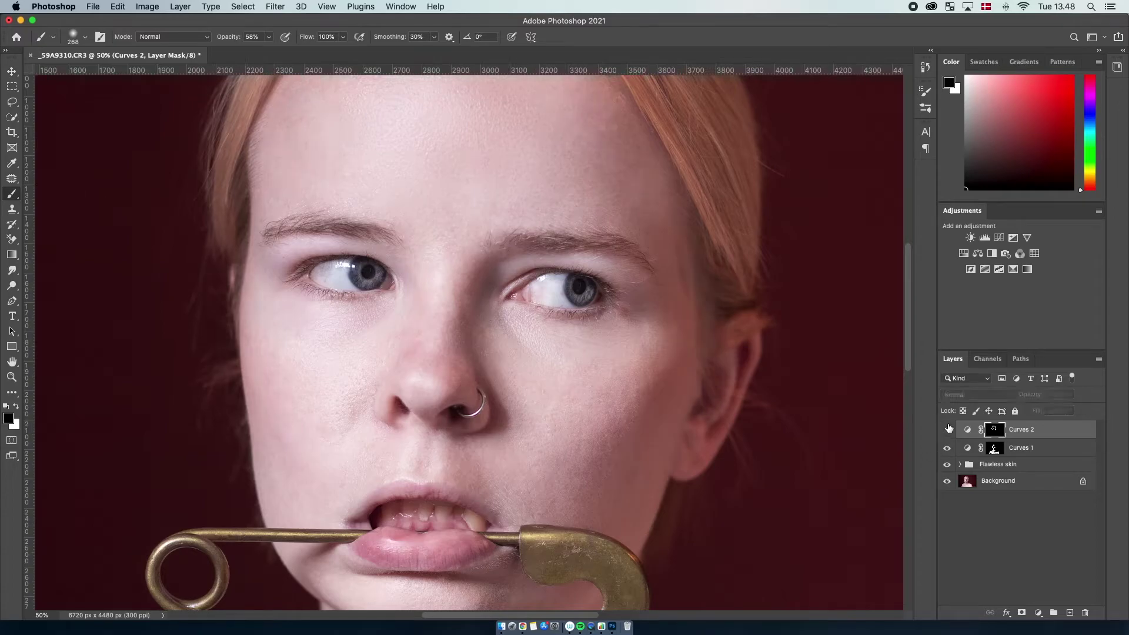
pyautogui.click(947, 430)
pyautogui.press('super+minus')
pyautogui.press('super+minus')
pyautogui.press('super+minus')
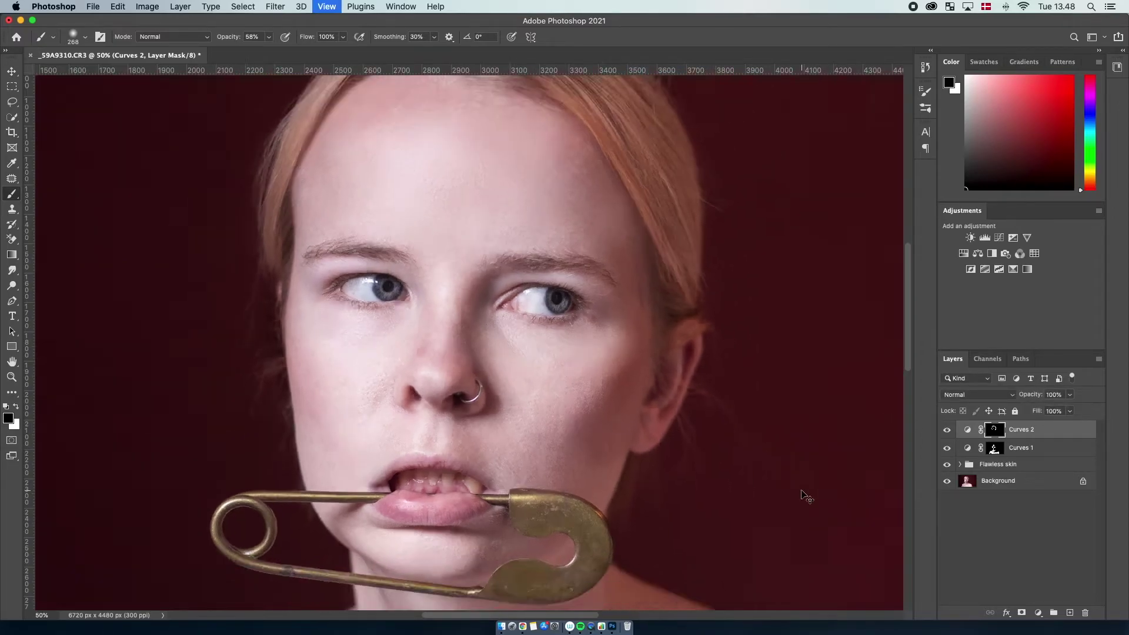
pyautogui.click(947, 431)
pyautogui.click(947, 431)
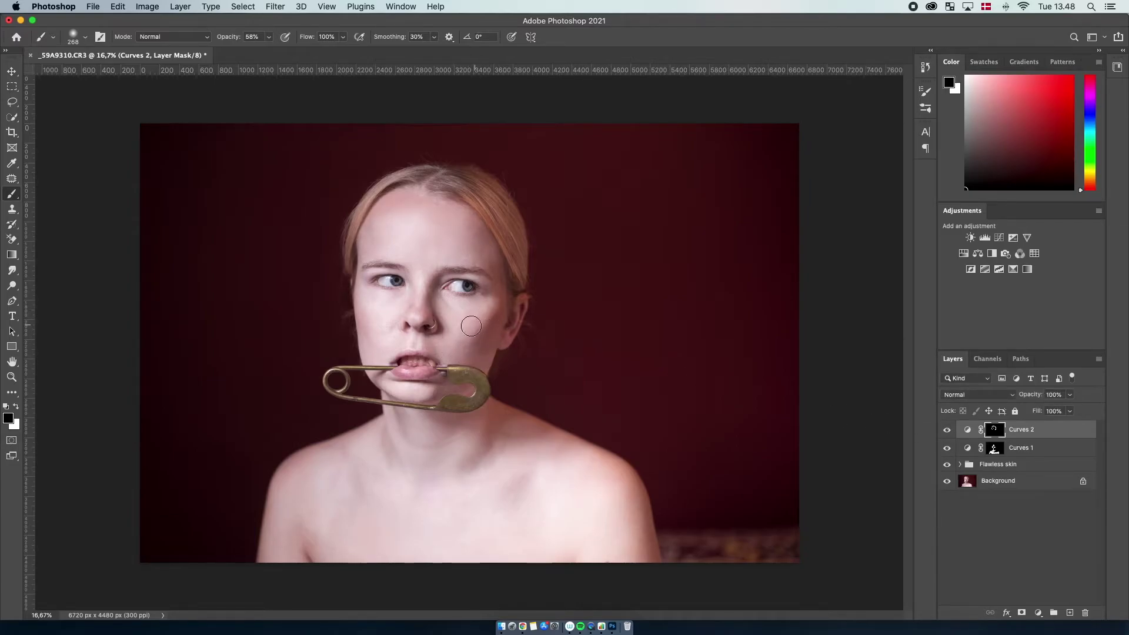
# Enlarge the brush to 492 px and paint white at 100% opacity on the Curves 2 mask around the lower cheek.
pyautogui.rightClick(487, 379)
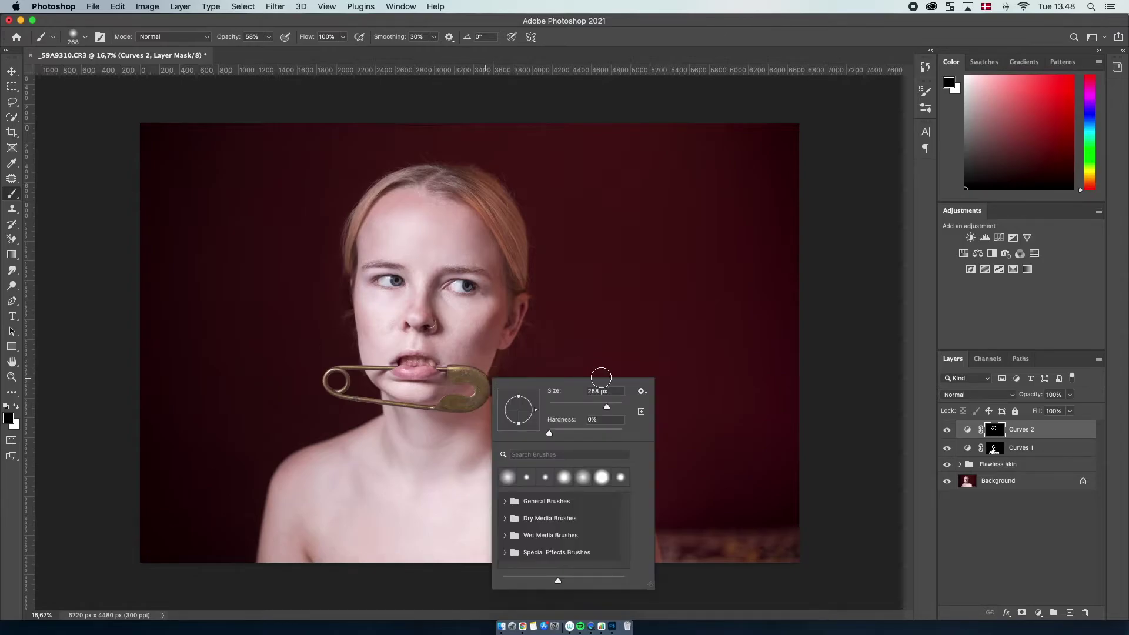
pyautogui.moveTo(608, 406); pyautogui.dragTo(614, 406)
pyautogui.click(472, 347)
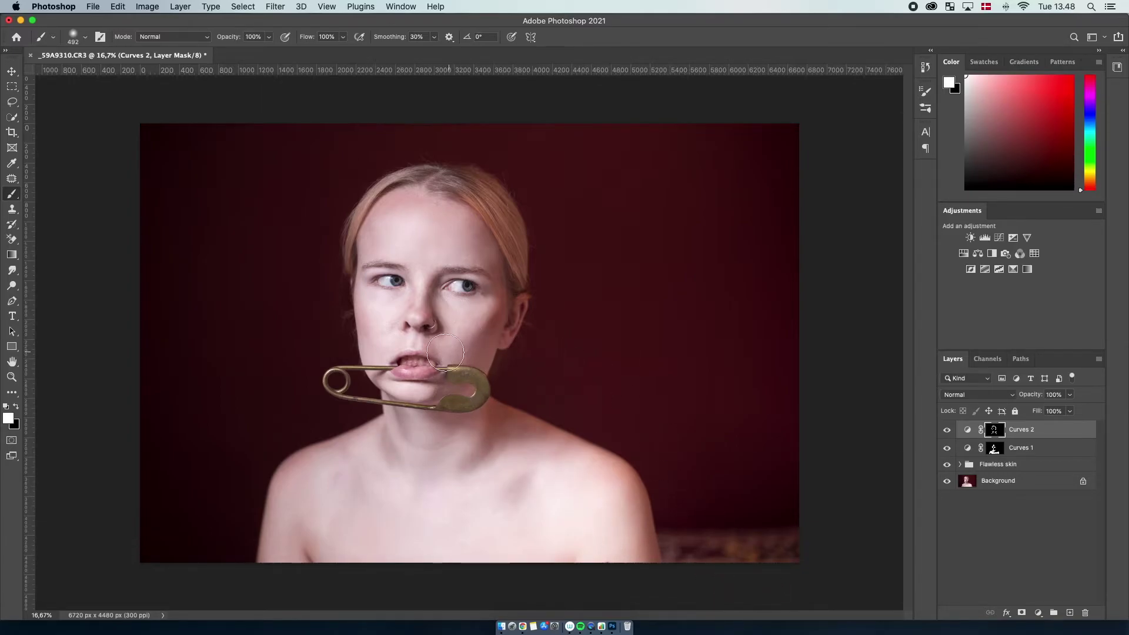
# Paint white on the Curves 1 mask over the iris nearest the visible ear with an 11 px brush at about 30% hardness.
pyautogui.press('z')
pyautogui.click(432, 321)
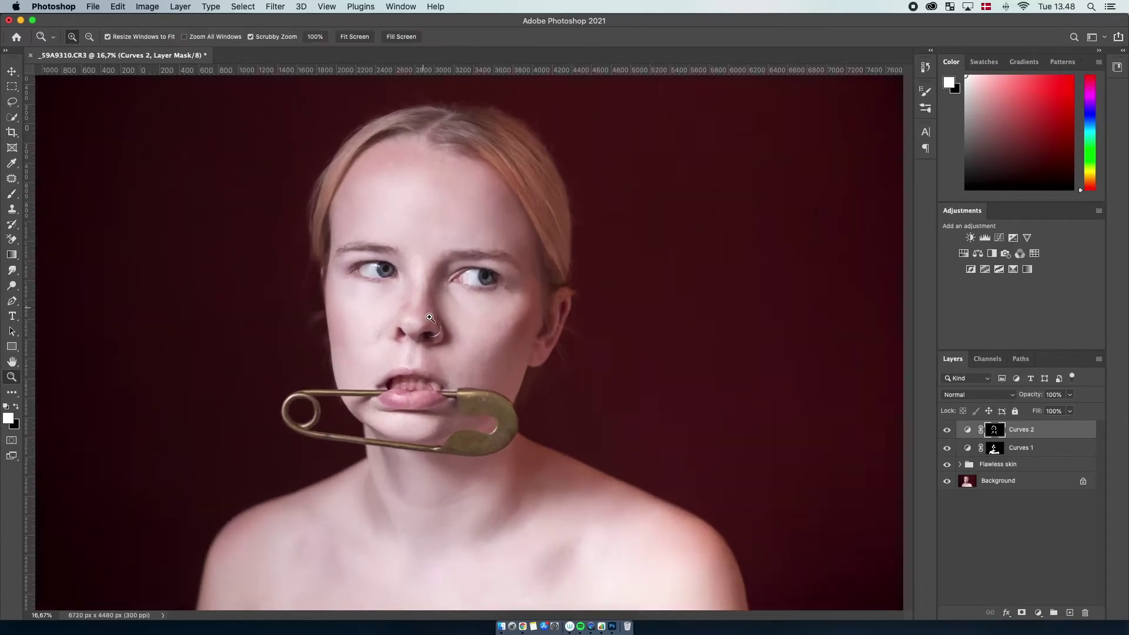
pyautogui.click(451, 325)
pyautogui.click(448, 319)
pyautogui.click(448, 319)
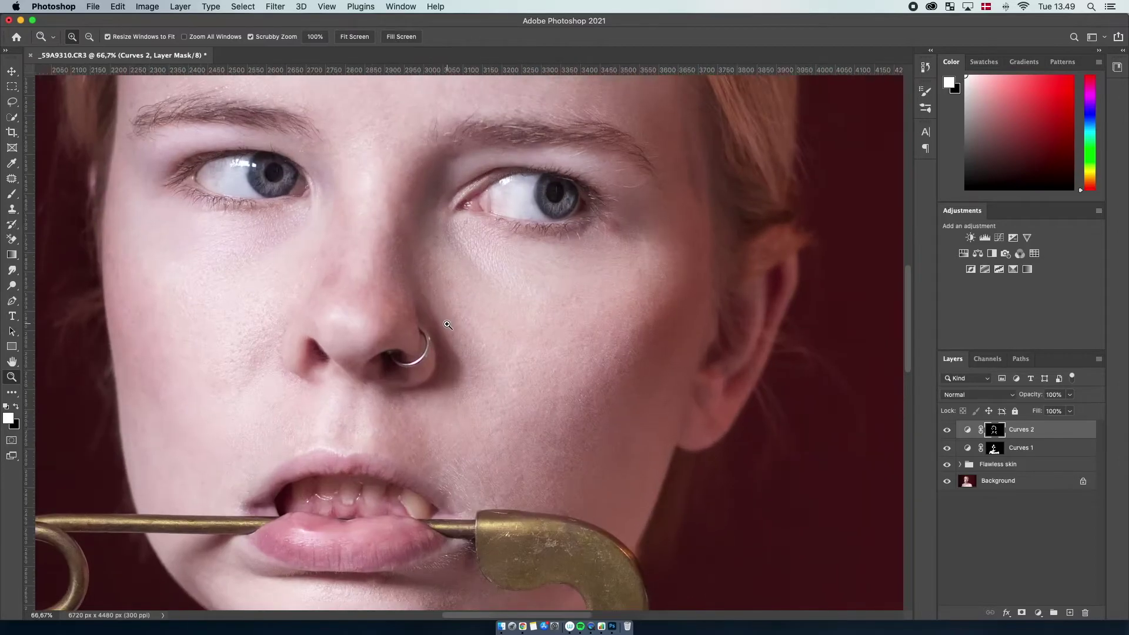
pyautogui.click(450, 326)
pyautogui.scroll(5, 447, 325)
pyautogui.hscroll(3, 447, 325)
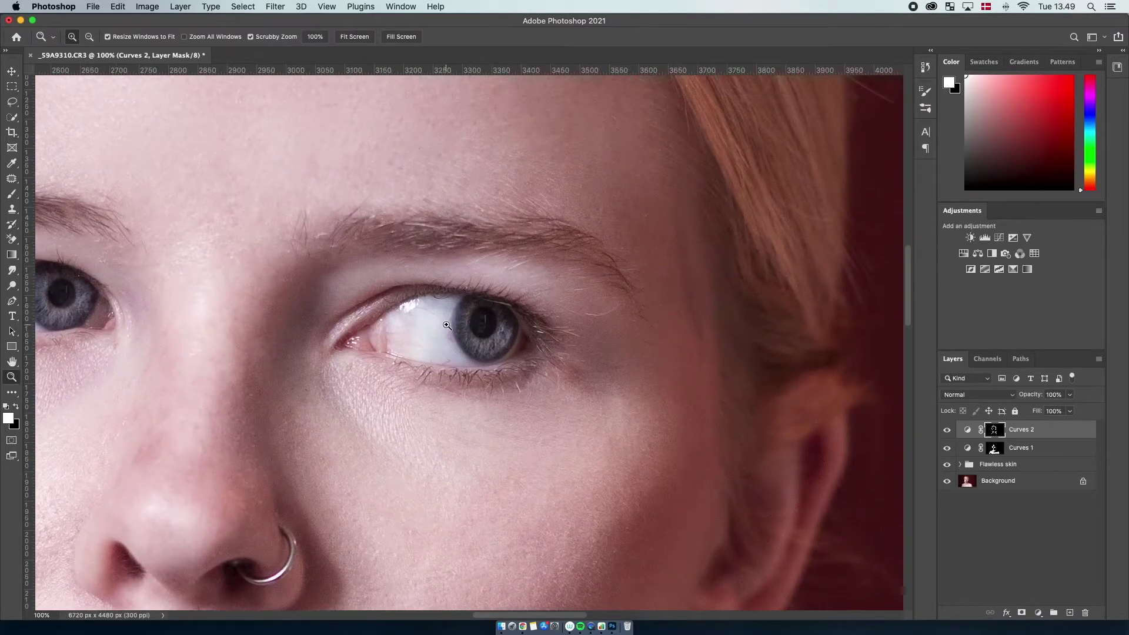
pyautogui.click(995, 451)
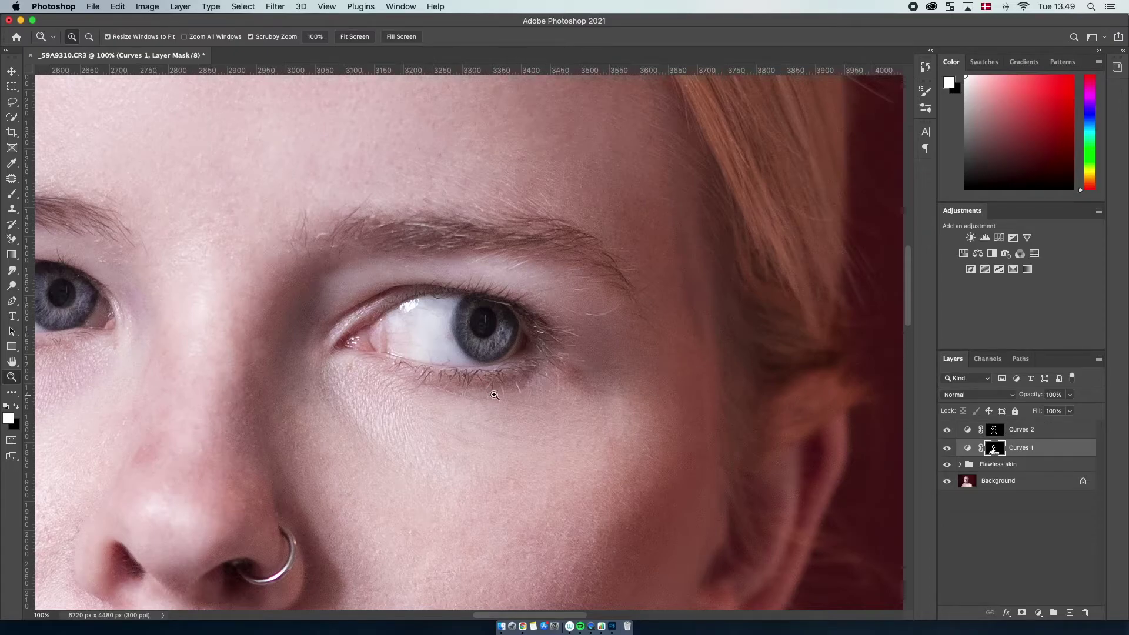
pyautogui.press('b')
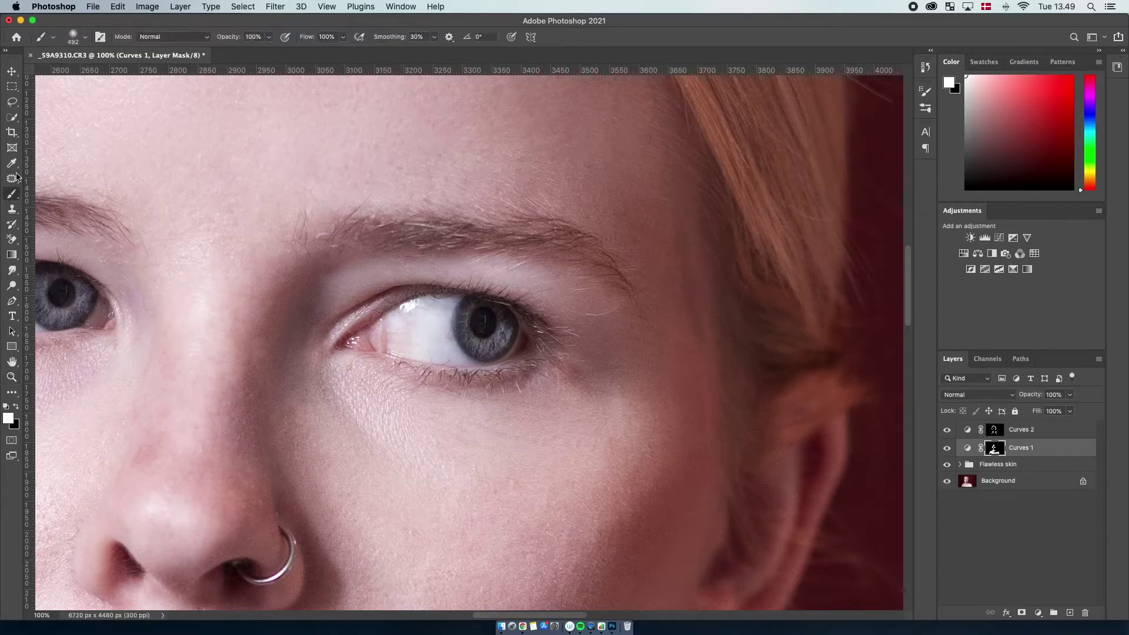
pyautogui.click(83, 35)
pyautogui.moveTo(74, 71); pyautogui.dragTo(88, 101)
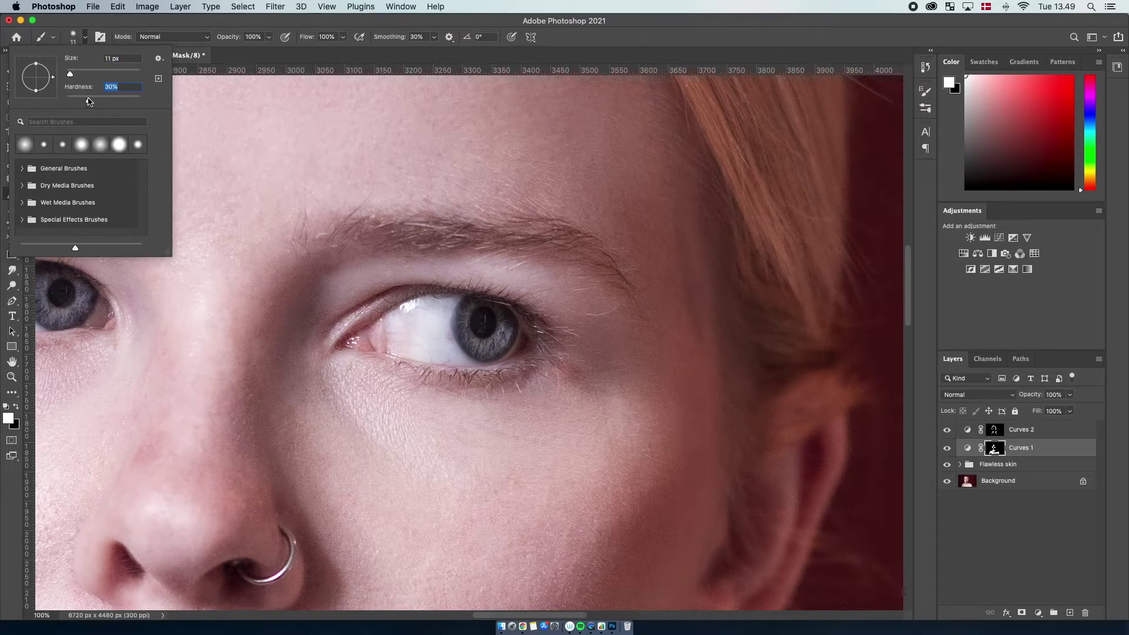
pyautogui.click(490, 342)
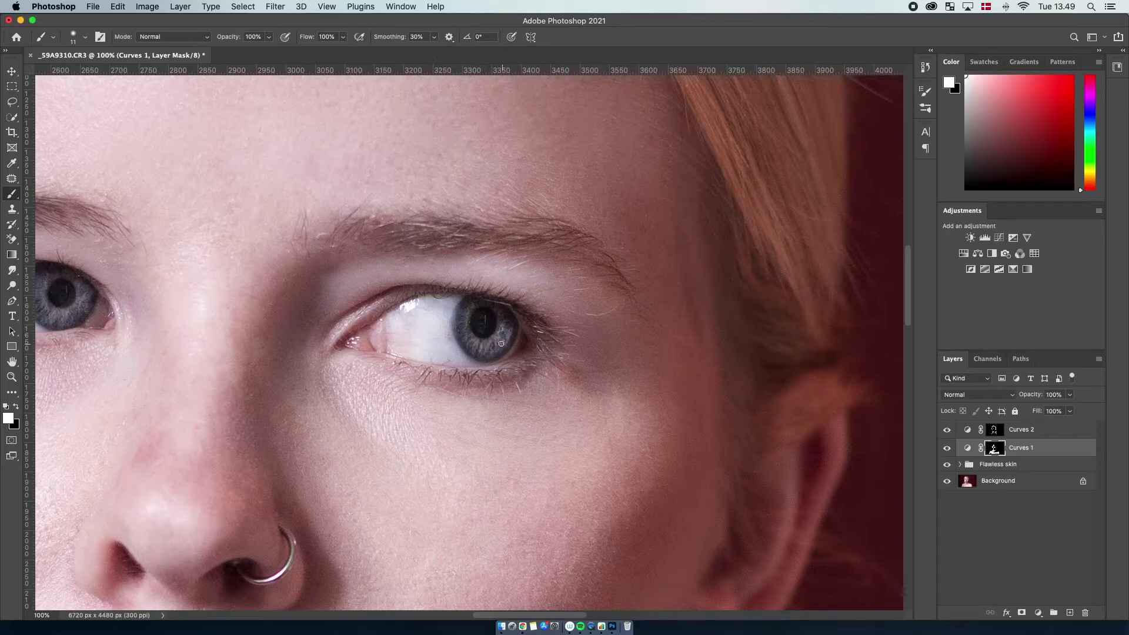
# Compare the eye close up with and without the Curves 1 layer.
pyautogui.click(948, 451)
pyautogui.click(948, 450)
pyautogui.click(948, 451)
pyautogui.click(948, 450)
# Enlarge the brush to 15 px and paint white on the Curves 1 mask along the lower lids and inner corners of both eyes.
pyautogui.press('x')
pyautogui.hscroll(-5, 444, 372)
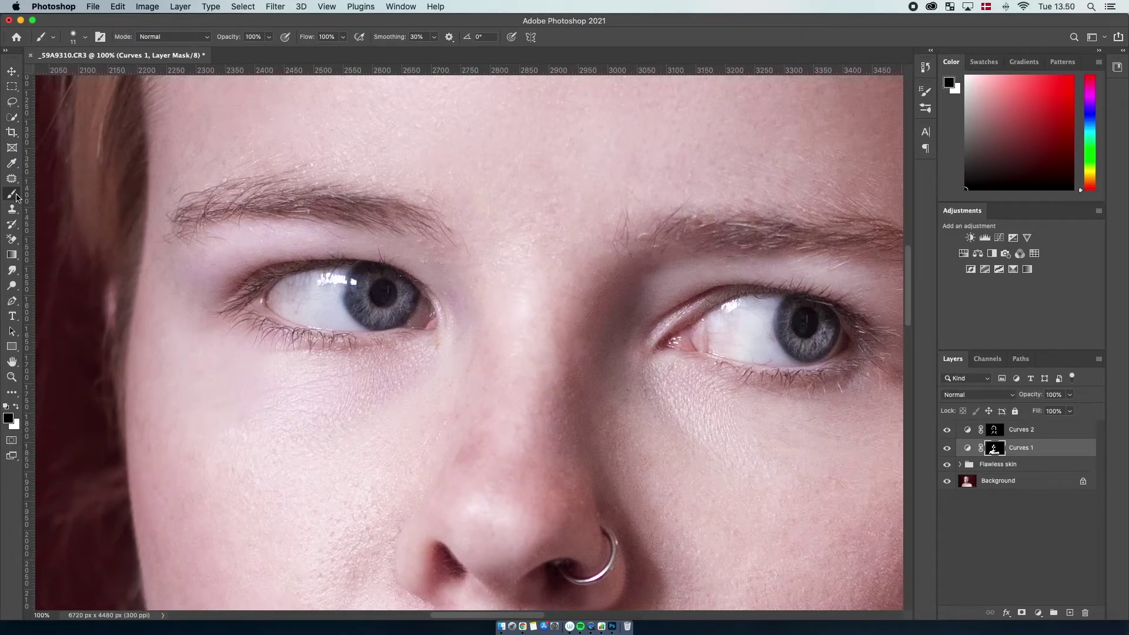
pyautogui.press('x')
pyautogui.rightClick(346, 320)
pyautogui.click(76, 44)
pyautogui.click(84, 39)
pyautogui.moveTo(70, 74); pyautogui.dragTo(73, 74)
pyautogui.click(277, 319)
pyautogui.moveTo(404, 333); pyautogui.dragTo(341, 334)
pyautogui.moveTo(432, 332); pyautogui.dragTo(432, 322)
pyautogui.moveTo(671, 323); pyautogui.dragTo(665, 332)
pyautogui.moveTo(811, 372); pyautogui.dragTo(825, 368)
# Zoom out to 25% and compare the portrait with and without the Curves 1 layer.
pyautogui.press('super+minus')
pyautogui.press('super+minus')
pyautogui.press('super+minus')
pyautogui.press('super+minus')
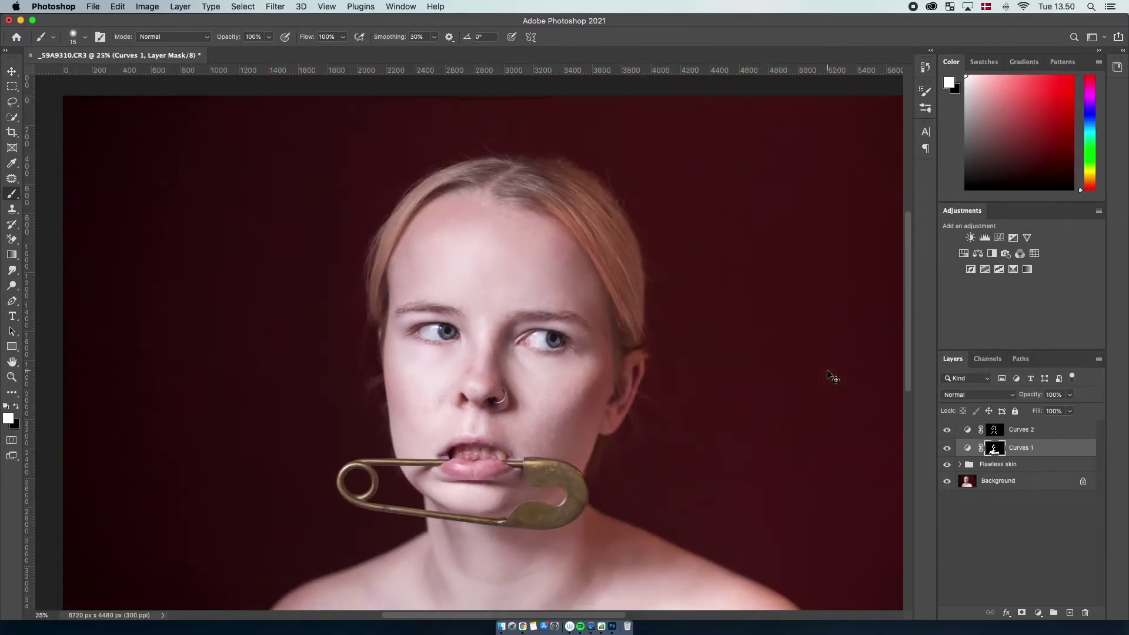
pyautogui.click(948, 449)
pyautogui.click(947, 449)
# Paint white on the Curves 2 mask over the pupil and iris edge of the eye nearest the visible ear with the 15 px brush.
pyautogui.click(995, 434)
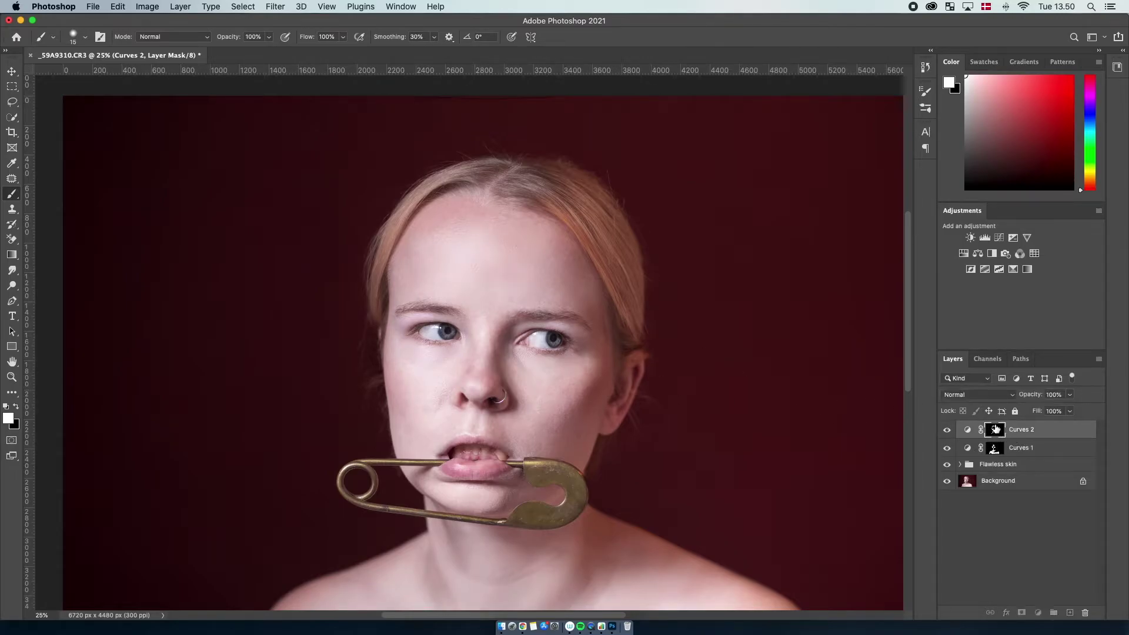
pyautogui.press('z')
pyautogui.click(565, 353)
pyautogui.click(564, 354)
pyautogui.click(565, 354)
pyautogui.click(565, 354)
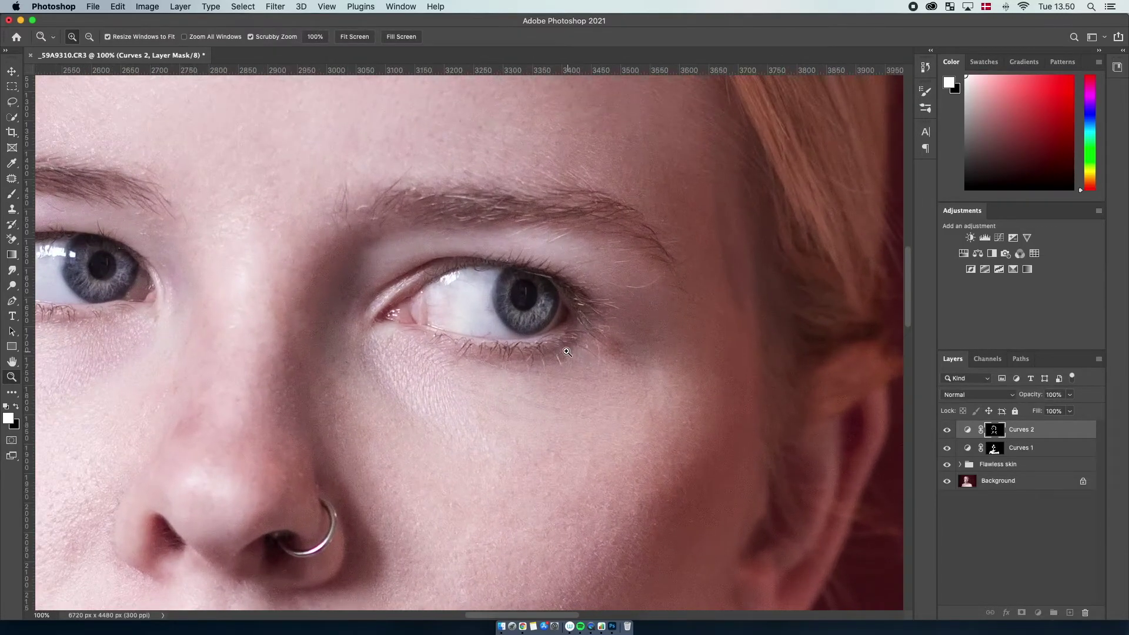
pyautogui.press('b')
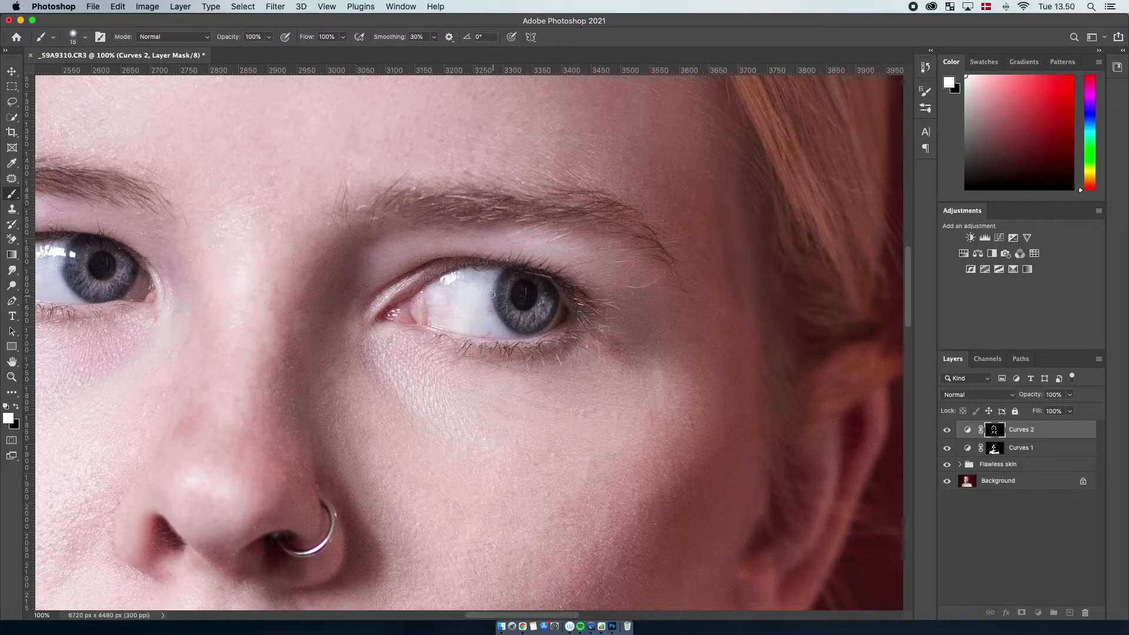
pyautogui.moveTo(523, 297); pyautogui.dragTo(530, 288)
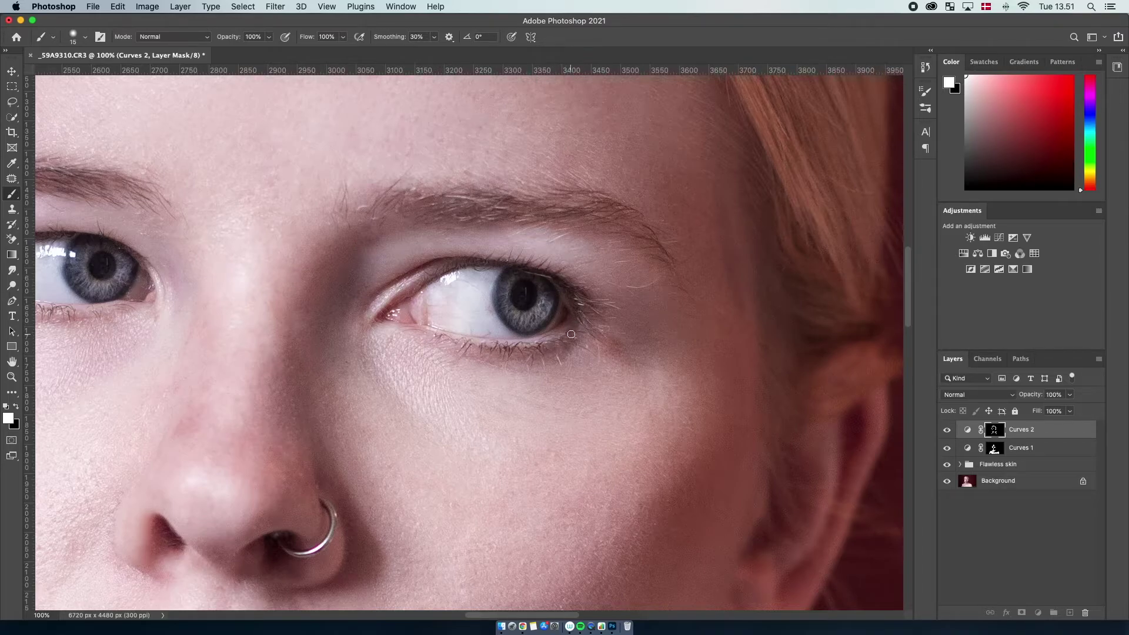
# Enlarge the brush to 28 px and paint white on the Curves 2 mask along the lash lines of both eyes.
pyautogui.rightClick(620, 327)
pyautogui.click(118, 52)
pyautogui.click(86, 37)
pyautogui.moveTo(76, 73); pyautogui.dragTo(79, 74)
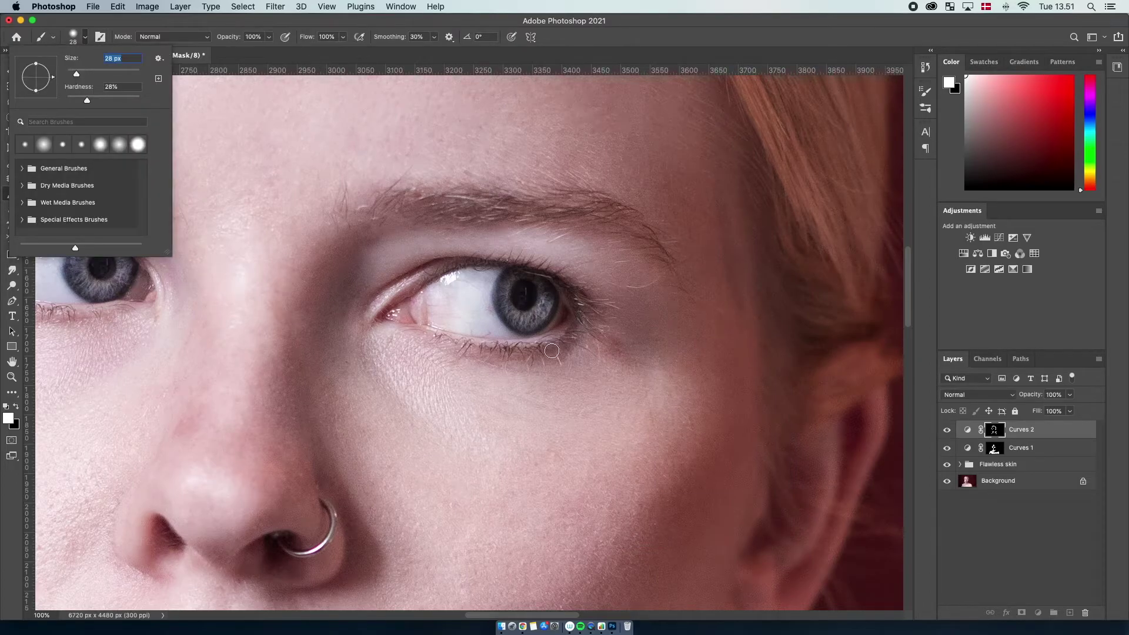
pyautogui.click(515, 354)
pyautogui.moveTo(571, 331)
pyautogui.mouseDown()
pyautogui.moveTo(524, 354)
pyautogui.moveTo(489, 352)
pyautogui.moveTo(495, 358)
pyautogui.moveTo(432, 328)
pyautogui.mouseUp()
pyautogui.hscroll(-5, 524, 354)
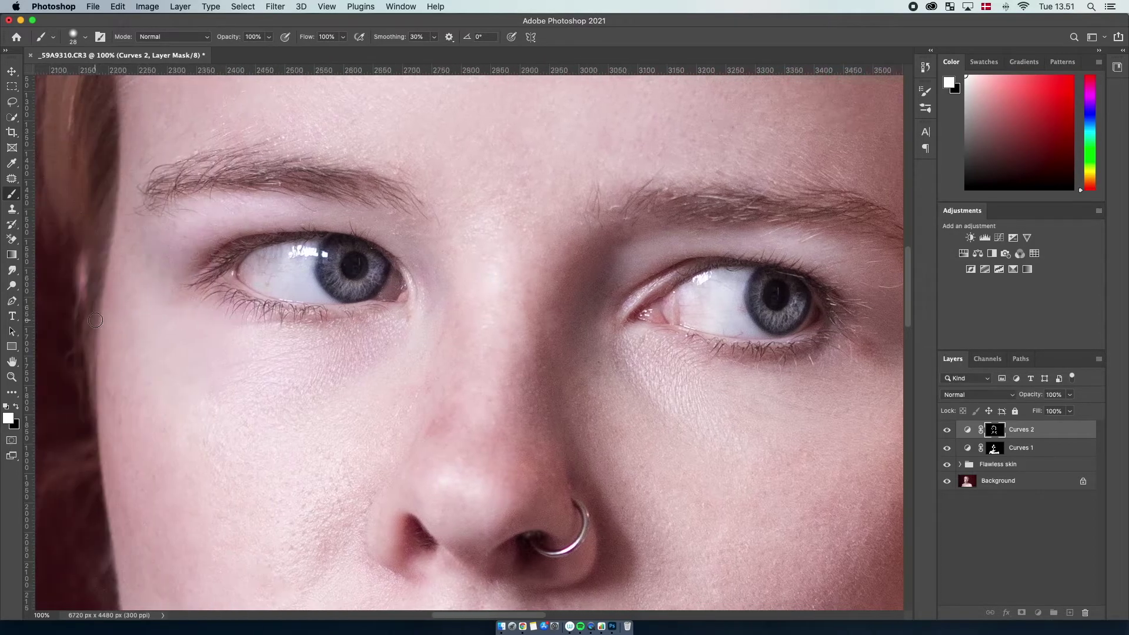
pyautogui.moveTo(269, 313); pyautogui.dragTo(312, 319)
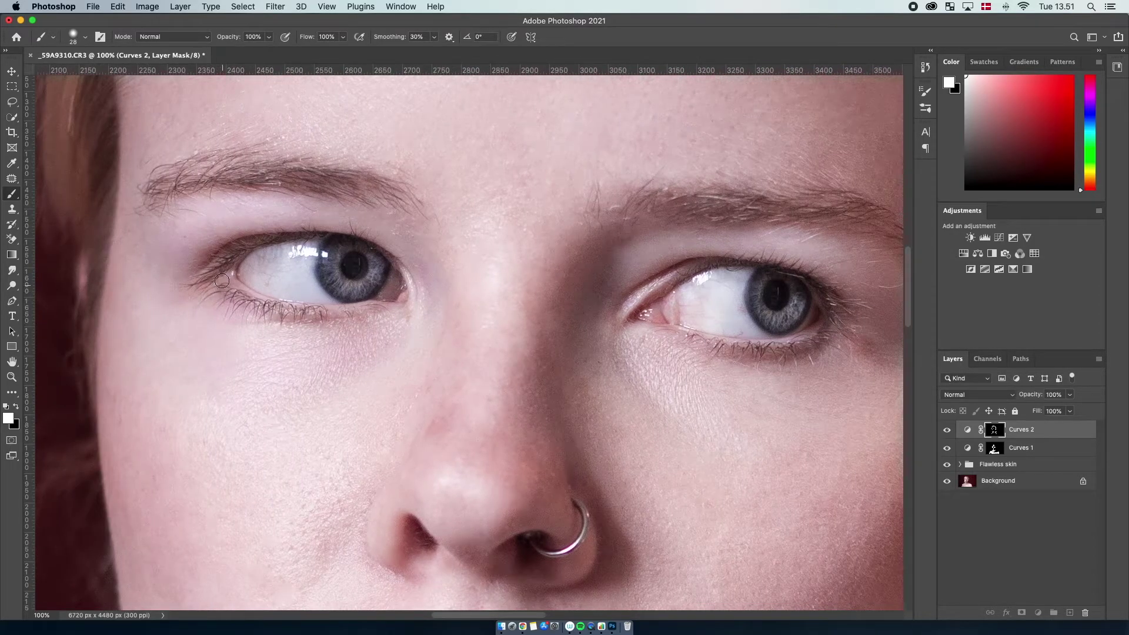
pyautogui.moveTo(243, 247)
pyautogui.mouseDown()
pyautogui.moveTo(334, 234)
pyautogui.moveTo(405, 272)
pyautogui.mouseUp()
# Compare the whole portrait with and without the Curves 2 layer.
pyautogui.press('super+minus')
pyautogui.press('super+minus')
pyautogui.press('super+minus')
pyautogui.press('super+minus')
pyautogui.press('super+minus')
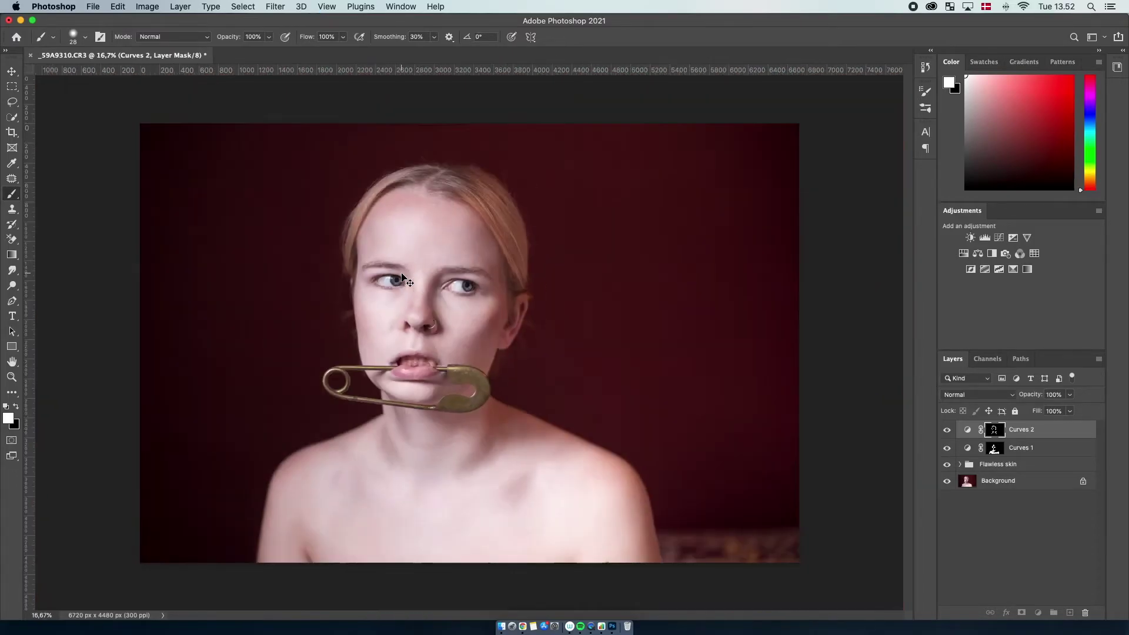
pyautogui.click(948, 432)
pyautogui.click(948, 432)
pyautogui.click(948, 432)
pyautogui.click(947, 432)
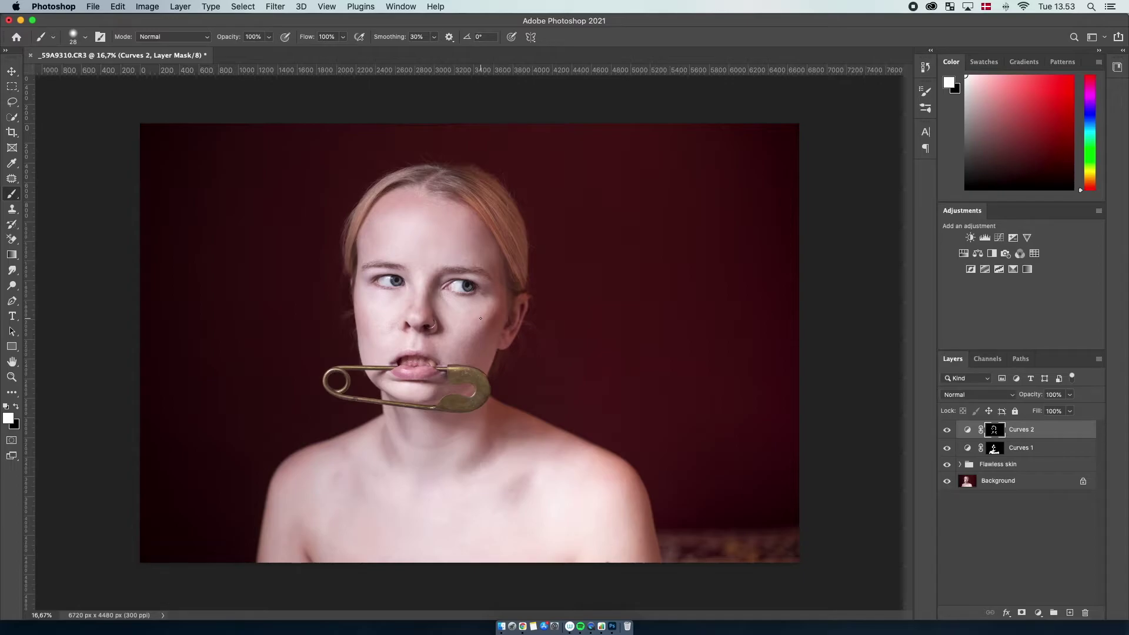
# Examine the eyes, forehead and hair close up for areas that still need dodging or burning.
pyautogui.press('z')
pyautogui.click(450, 296)
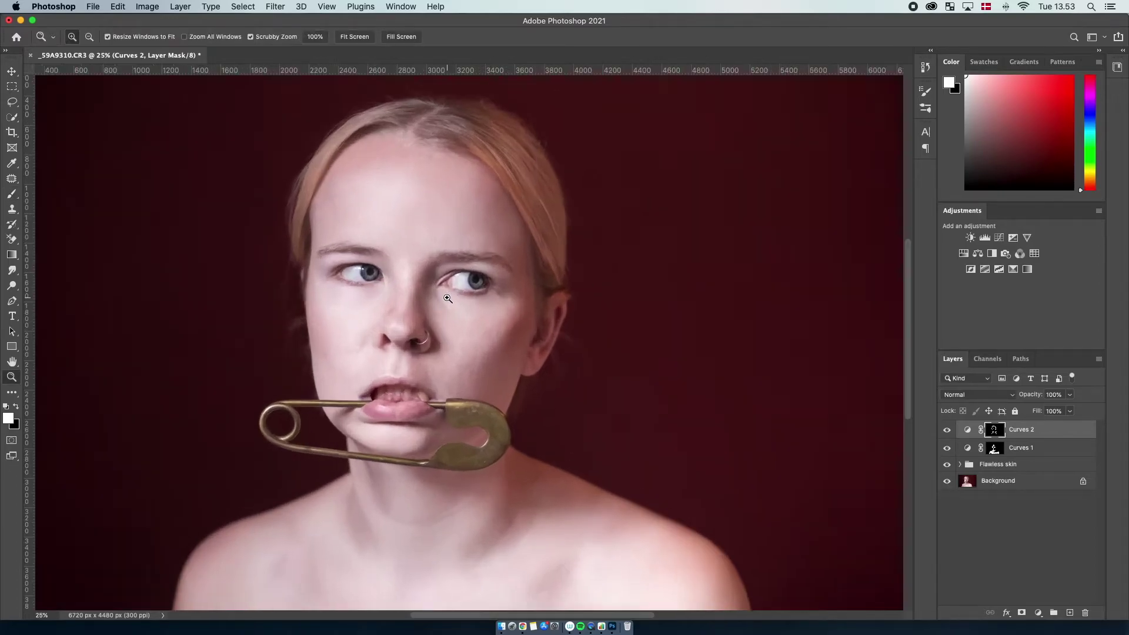
pyautogui.click(450, 296)
pyautogui.click(451, 297)
pyautogui.click(465, 297)
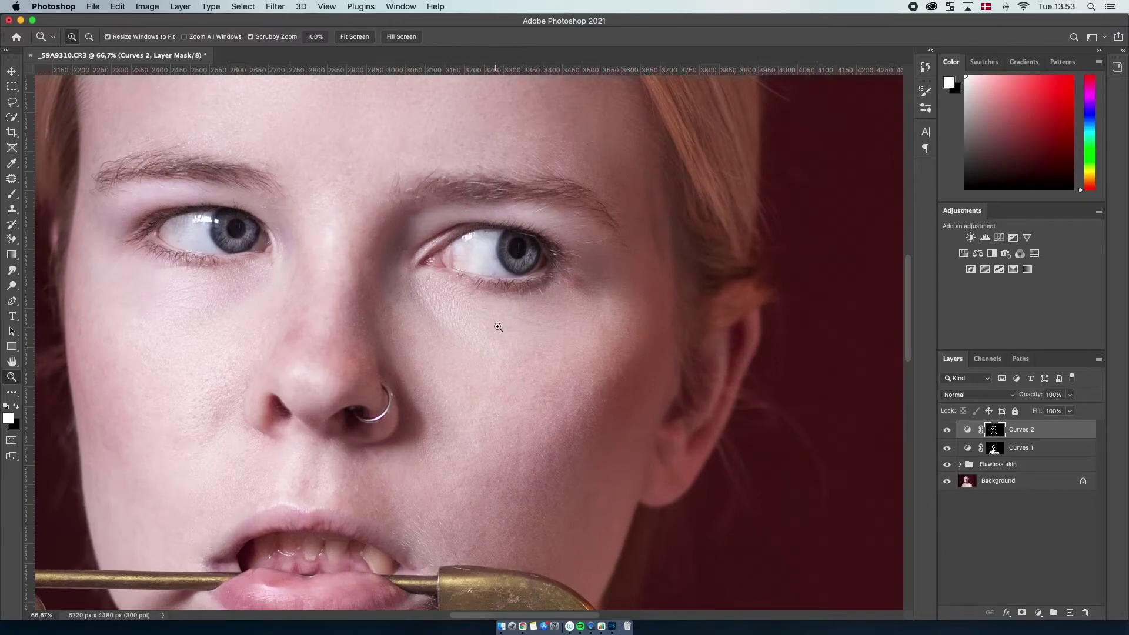
pyautogui.scroll(5, 514, 329)
pyautogui.scroll(2, 513, 331)
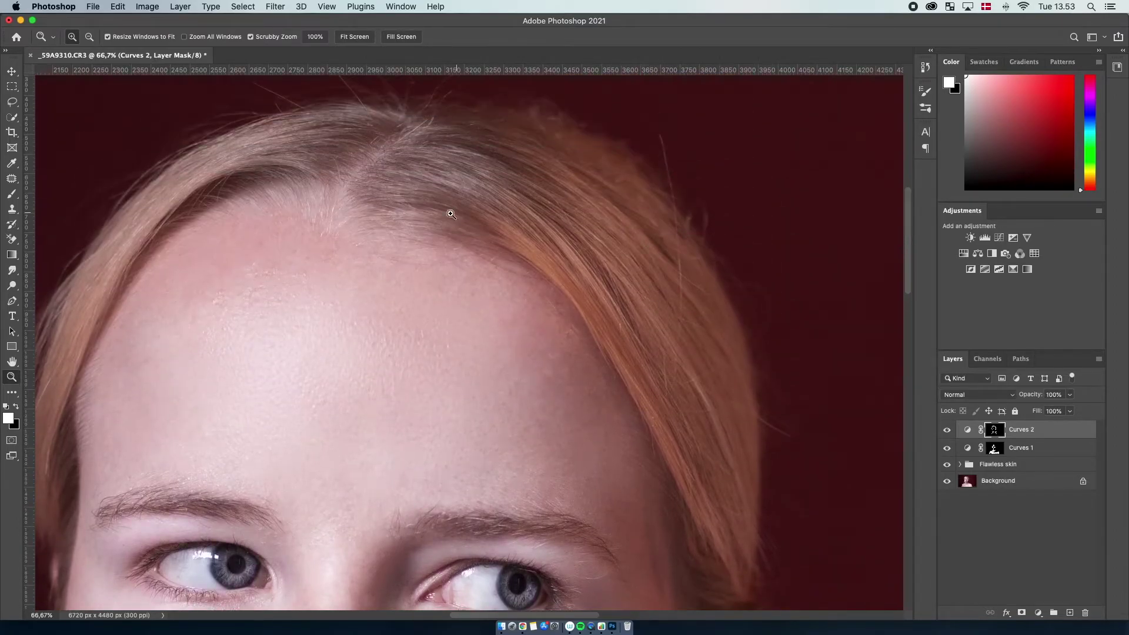
pyautogui.scroll(-10, 556, 383)
pyautogui.hscroll(-5, 555, 382)
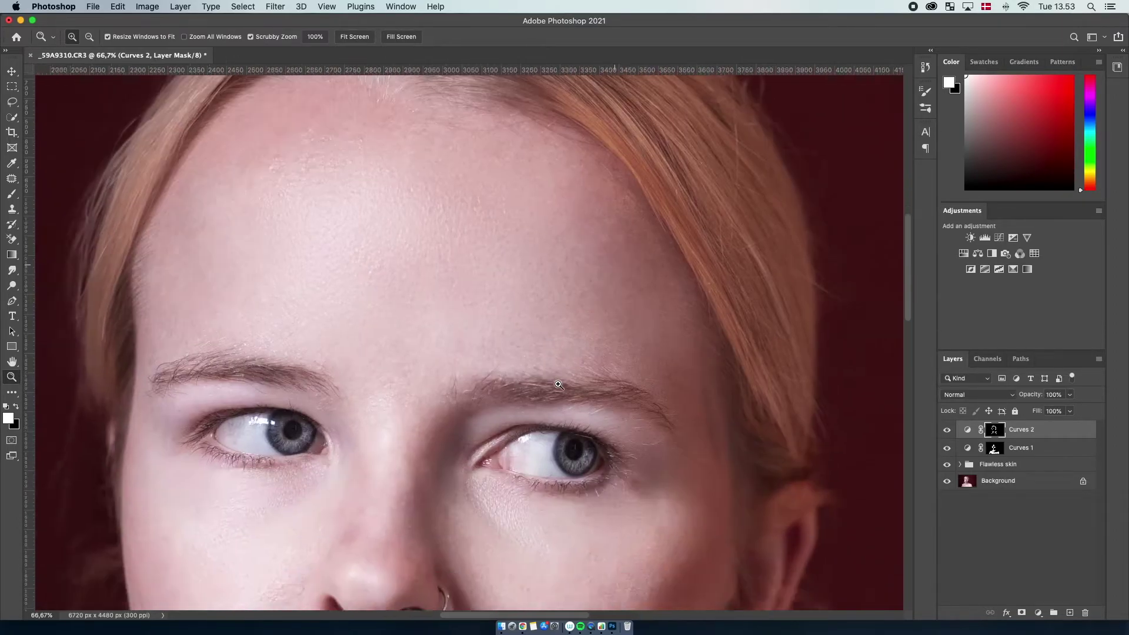
pyautogui.hscroll(-2, 559, 385)
pyautogui.scroll(1, 559, 385)
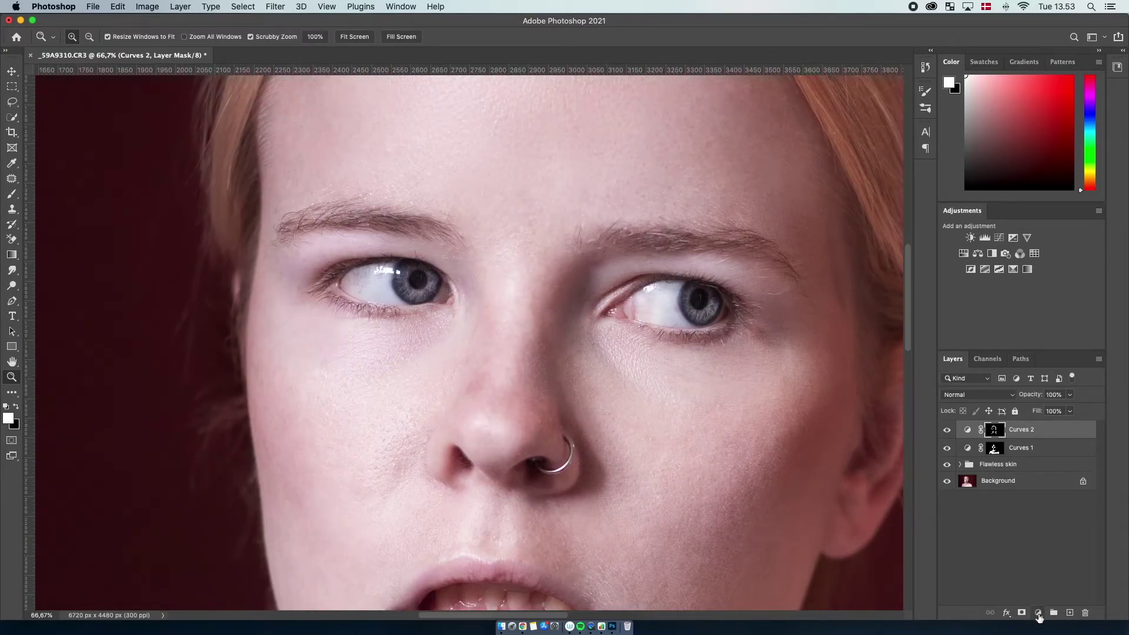
# Add a third Curves adjustment layer with the midtones raised slightly and invert its mask to black.
pyautogui.click(1039, 613)
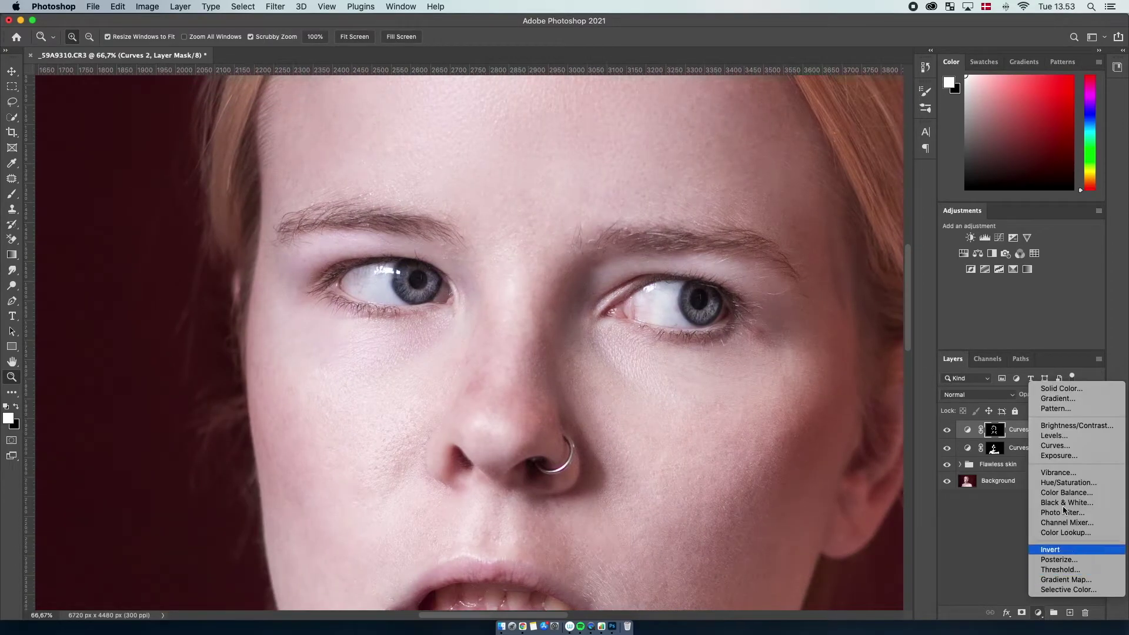
pyautogui.click(1076, 446)
pyautogui.moveTo(784, 308); pyautogui.dragTo(783, 305)
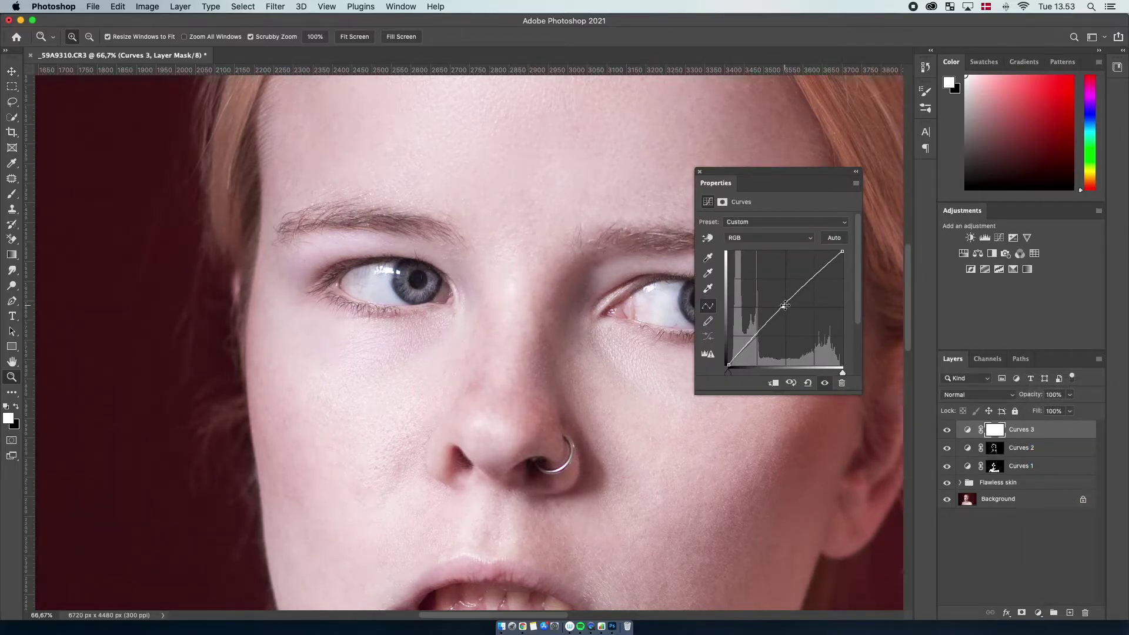
pyautogui.click(701, 172)
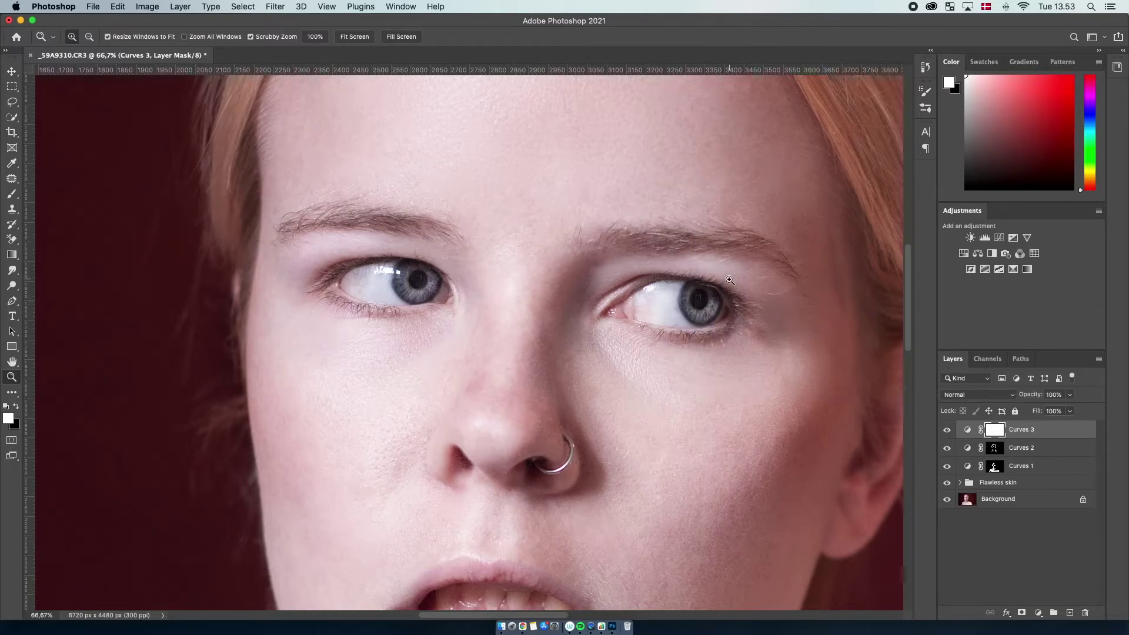
pyautogui.press('super+i')
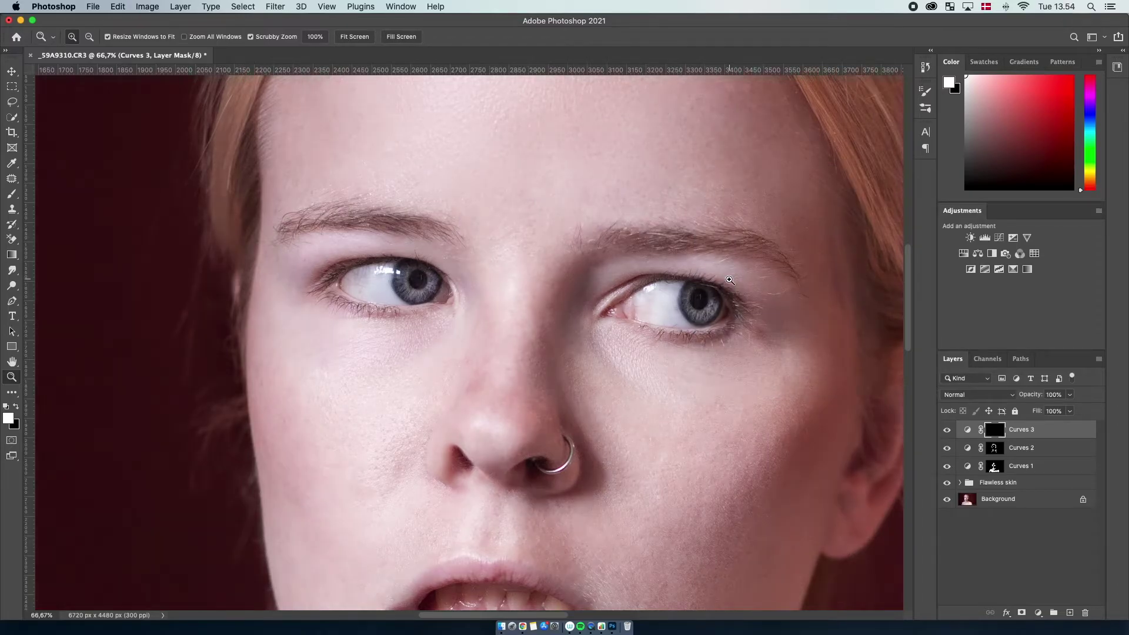
# Reduce the brush to 11 px and paint white on the Curves 3 mask along the hair strands near the parting.
pyautogui.scroll(5, 729, 280)
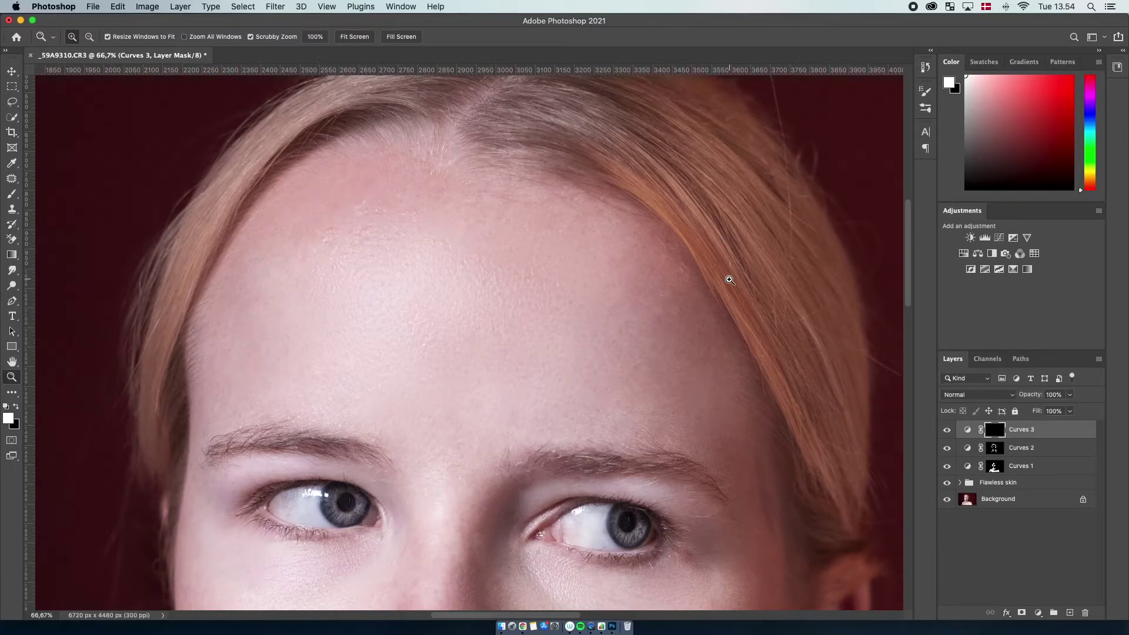
pyautogui.scroll(2, 729, 280)
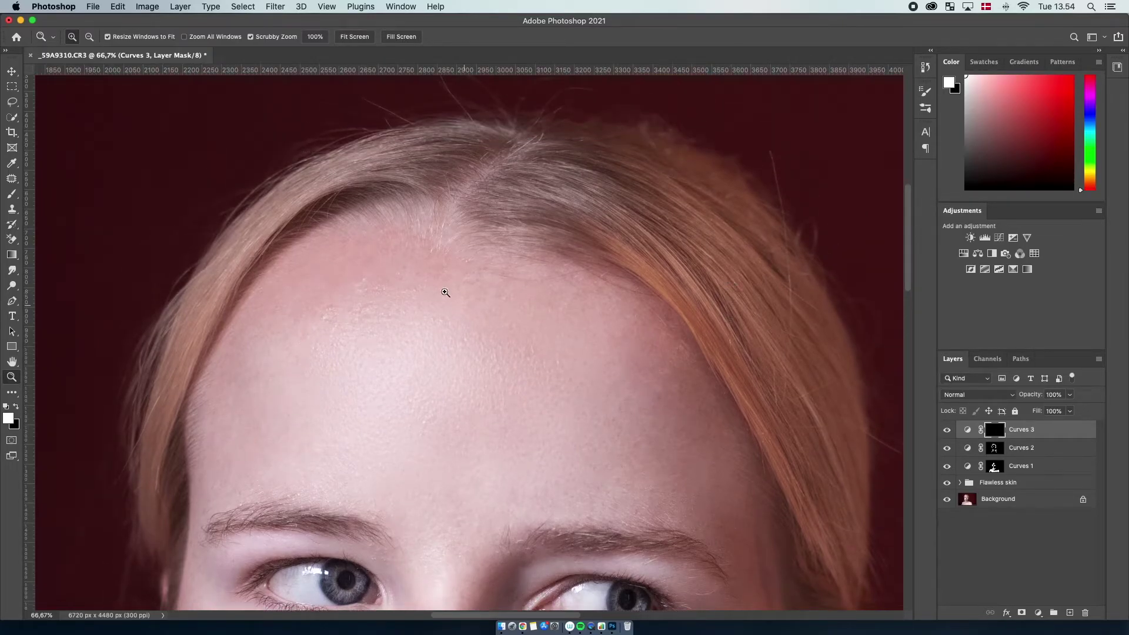
pyautogui.click(11, 196)
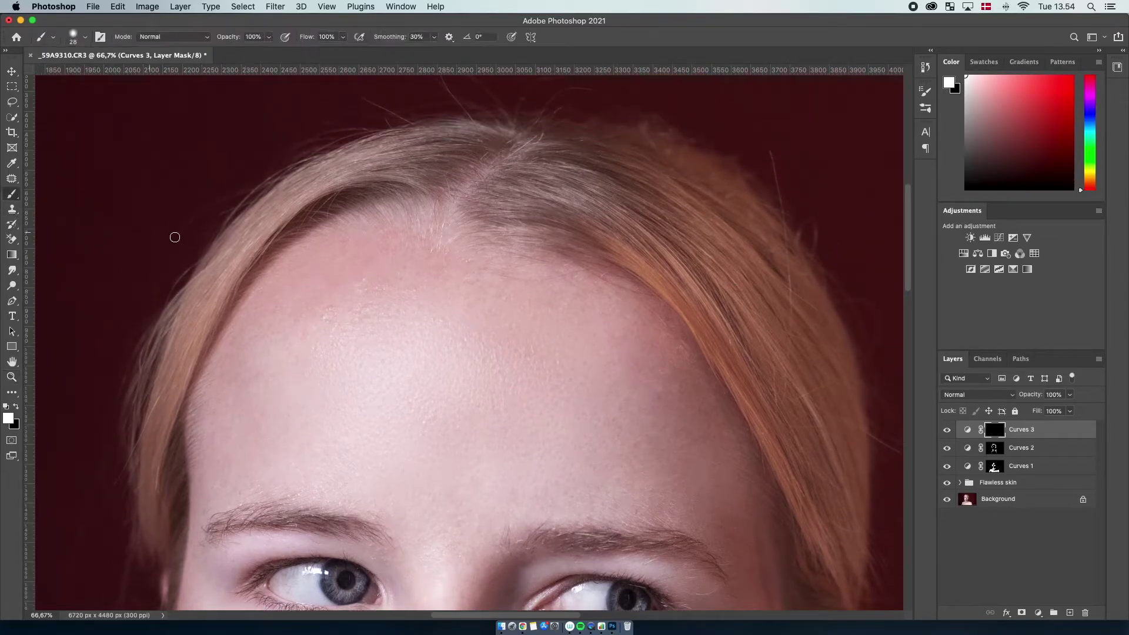
pyautogui.press('super+minus')
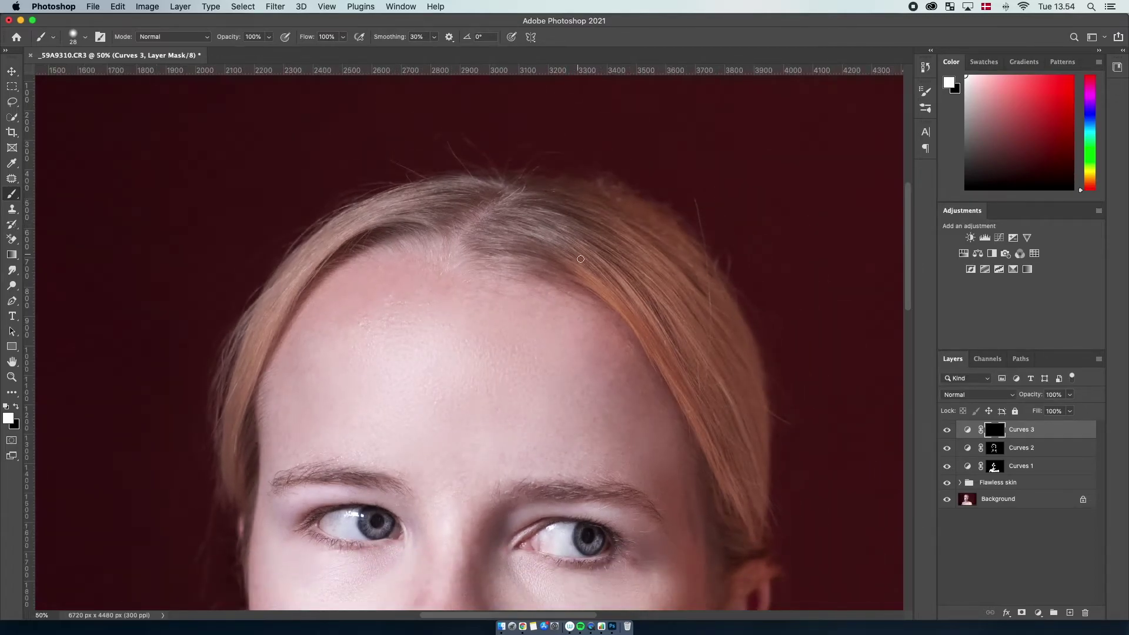
pyautogui.click(84, 37)
pyautogui.moveTo(79, 74); pyautogui.dragTo(73, 75)
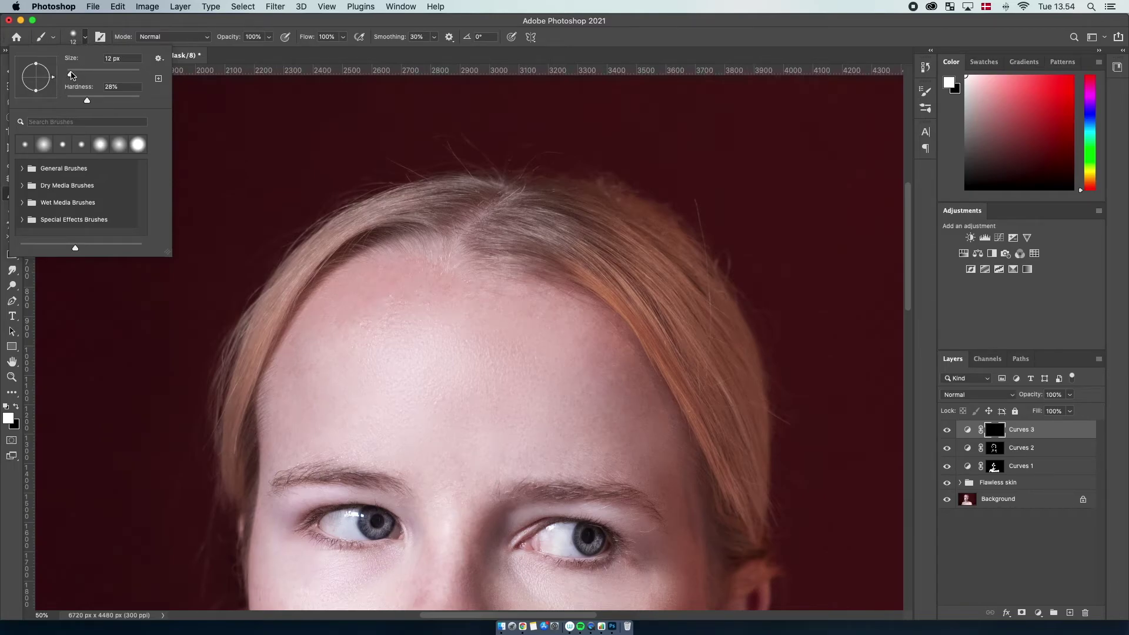
pyautogui.moveTo(70, 73); pyautogui.dragTo(70, 76)
pyautogui.click(472, 241)
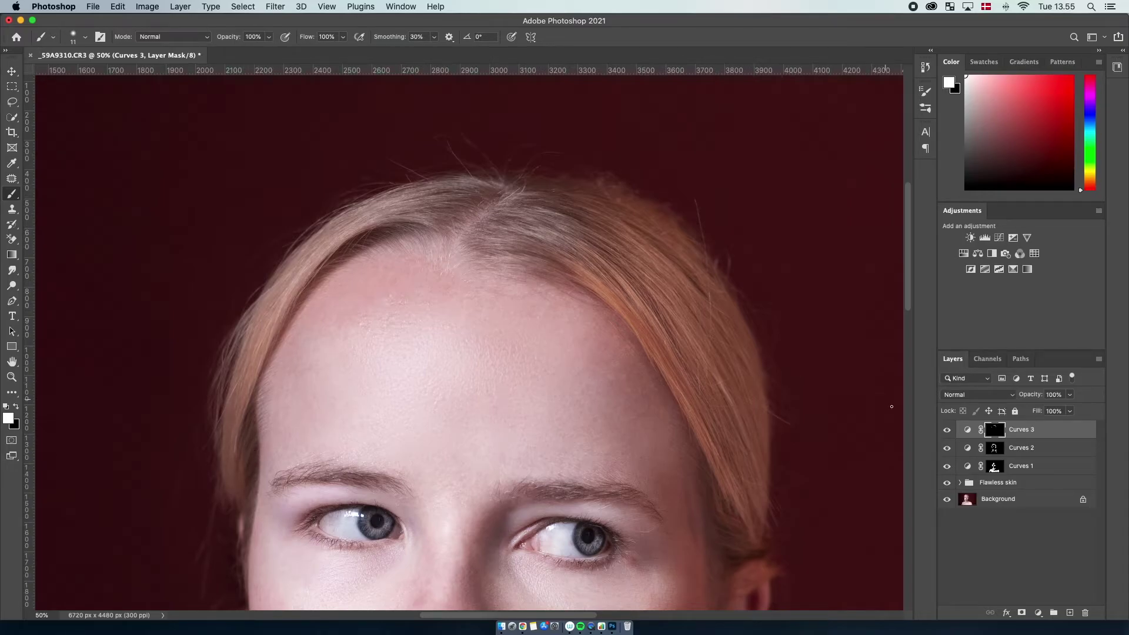
# Compare the hair with and without the Curves 3 layer and look over the face.
pyautogui.click(948, 432)
pyautogui.click(948, 433)
pyautogui.click(950, 433)
pyautogui.click(949, 432)
pyautogui.scroll(-6, 670, 466)
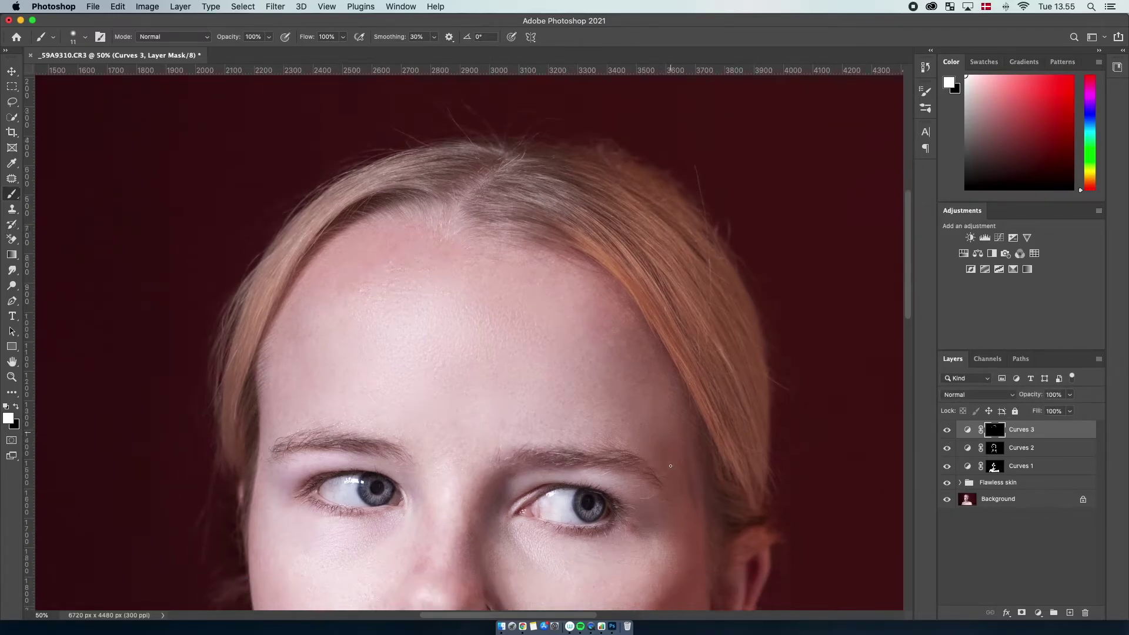
pyautogui.scroll(-1, 671, 466)
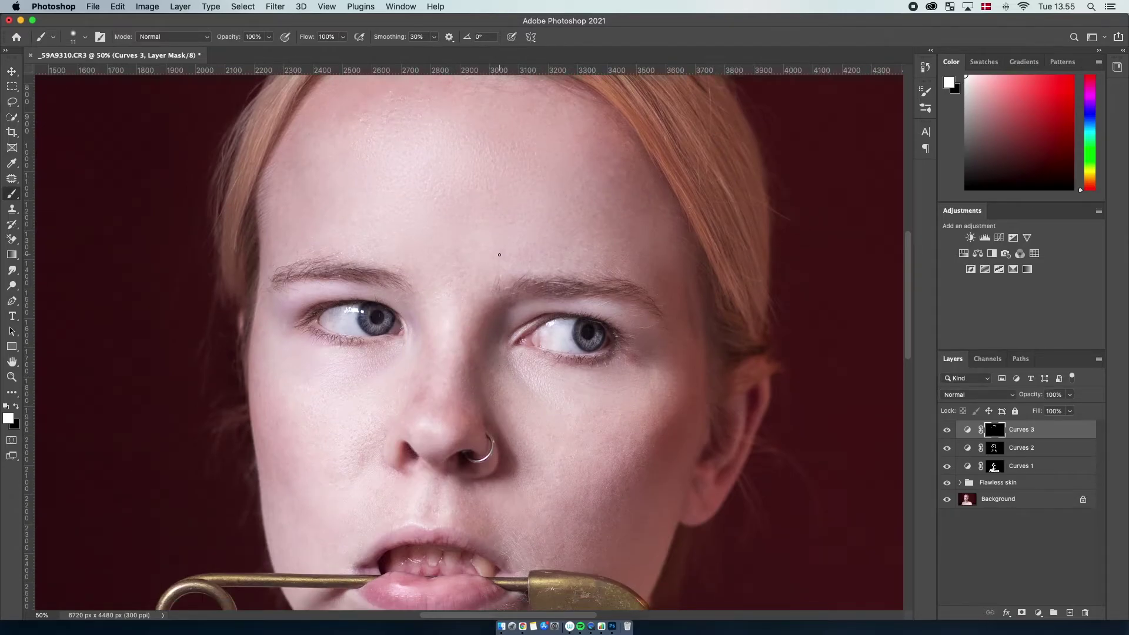
# Set the brush to 300 px with 0% hardness for painting on the Curves 3 mask.
pyautogui.click(78, 39)
pyautogui.click(127, 71)
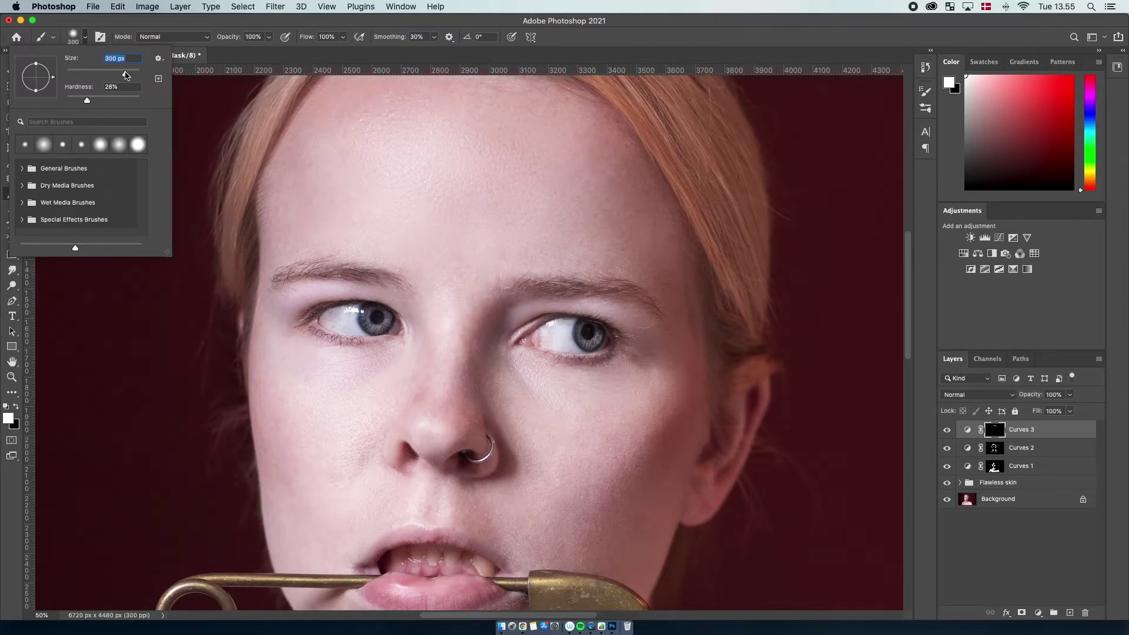
pyautogui.moveTo(84, 101); pyautogui.dragTo(66, 101)
pyautogui.click(86, 38)
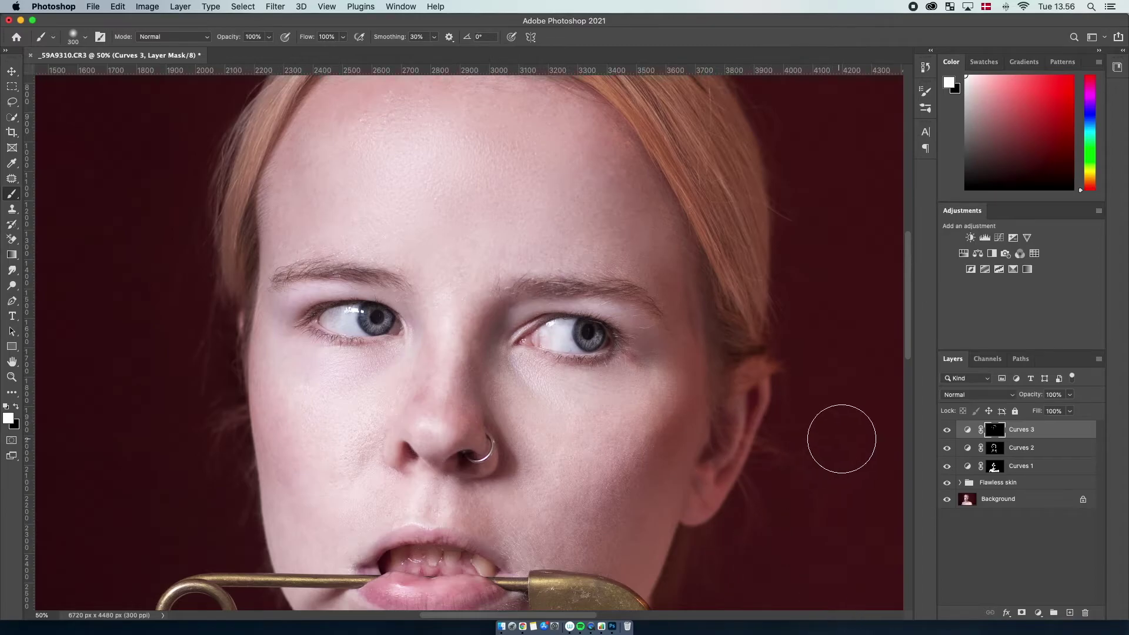
# Reduce the brush to 175 px and paint white on the Curves 3 mask on the cheek below the right-hand eye.
pyautogui.click(948, 431)
pyautogui.press('z')
pyautogui.click(569, 402)
pyautogui.press('b')
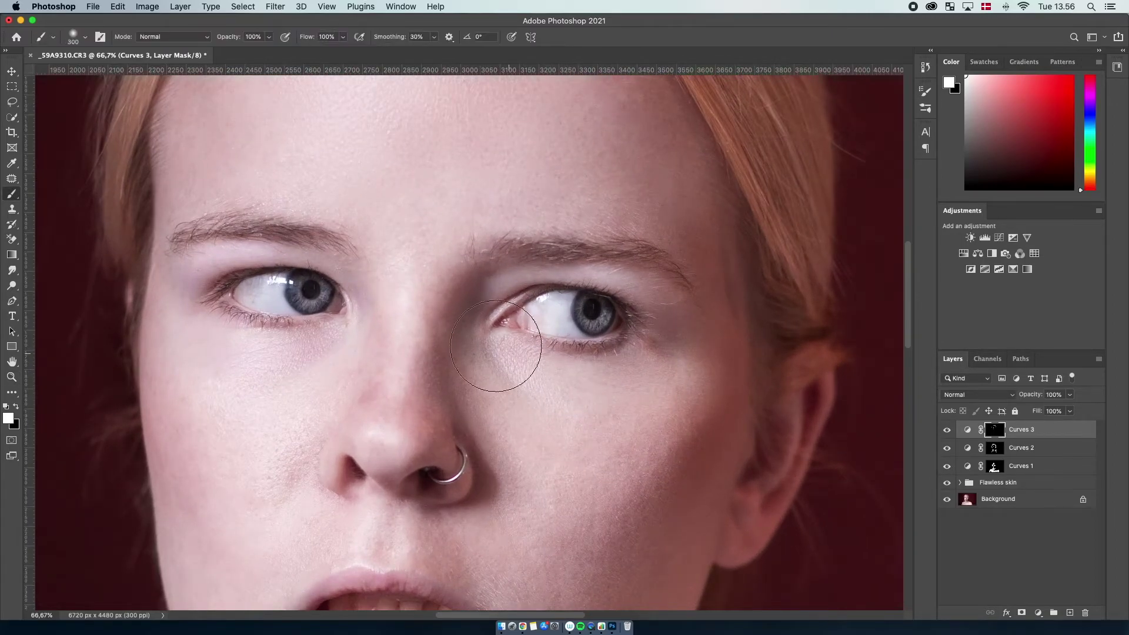
pyautogui.click(84, 38)
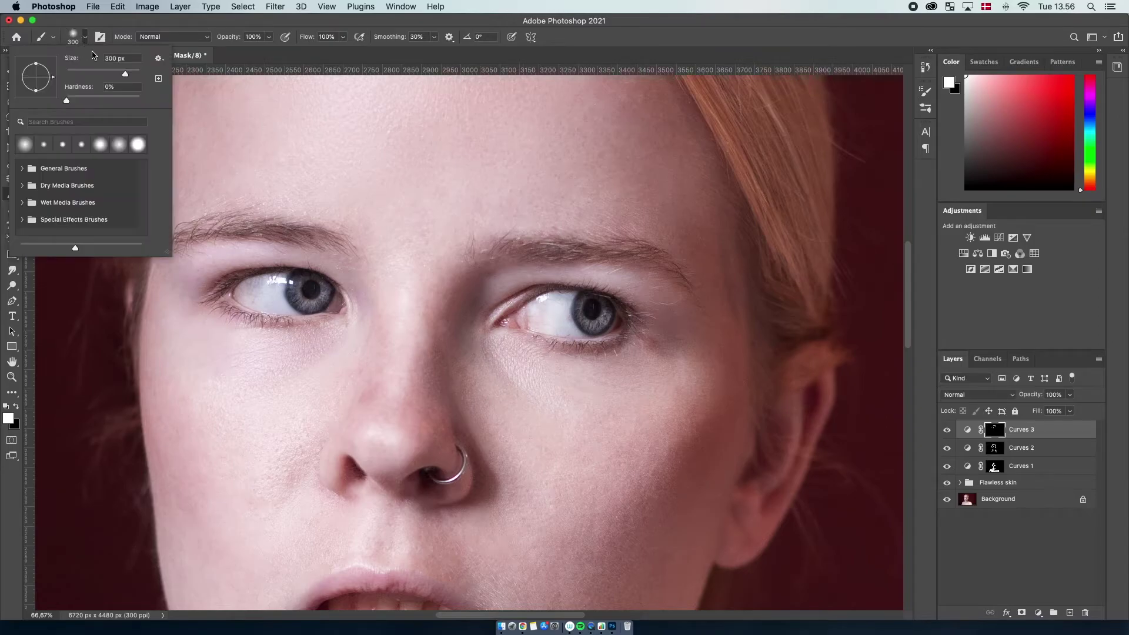
pyautogui.moveTo(119, 74); pyautogui.dragTo(113, 74)
pyautogui.click(518, 380)
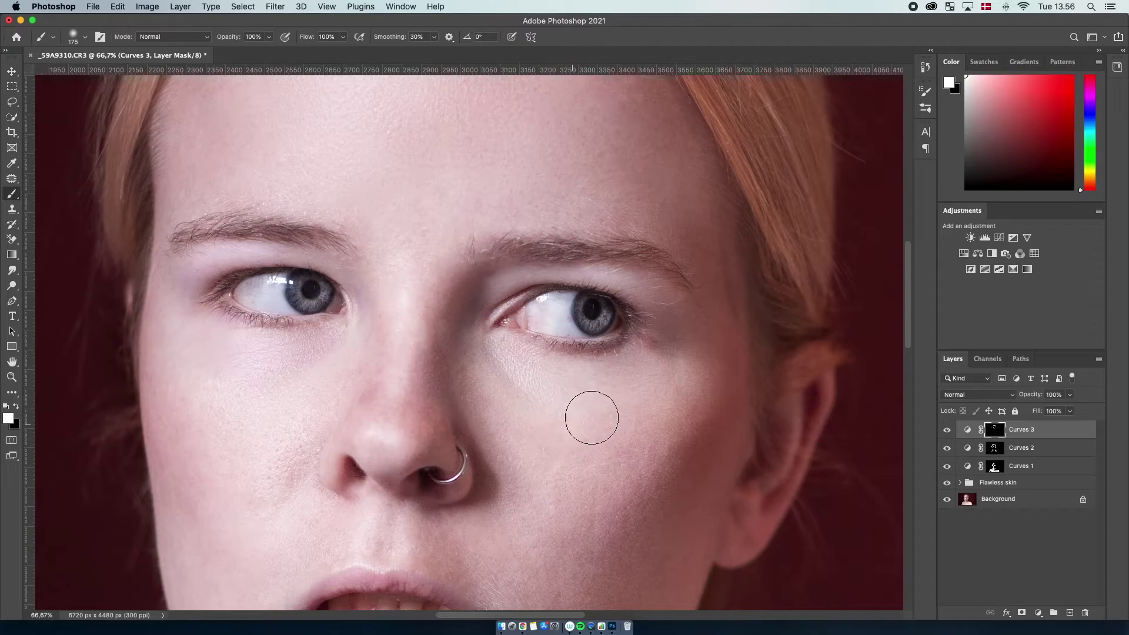
# Paint white on the Curves 3 mask around the inner corner of the right-hand eye with a 49 px brush, and enlarge the brush.
pyautogui.scroll(2, 539, 303)
pyautogui.moveTo(469, 335); pyautogui.dragTo(406, 336)
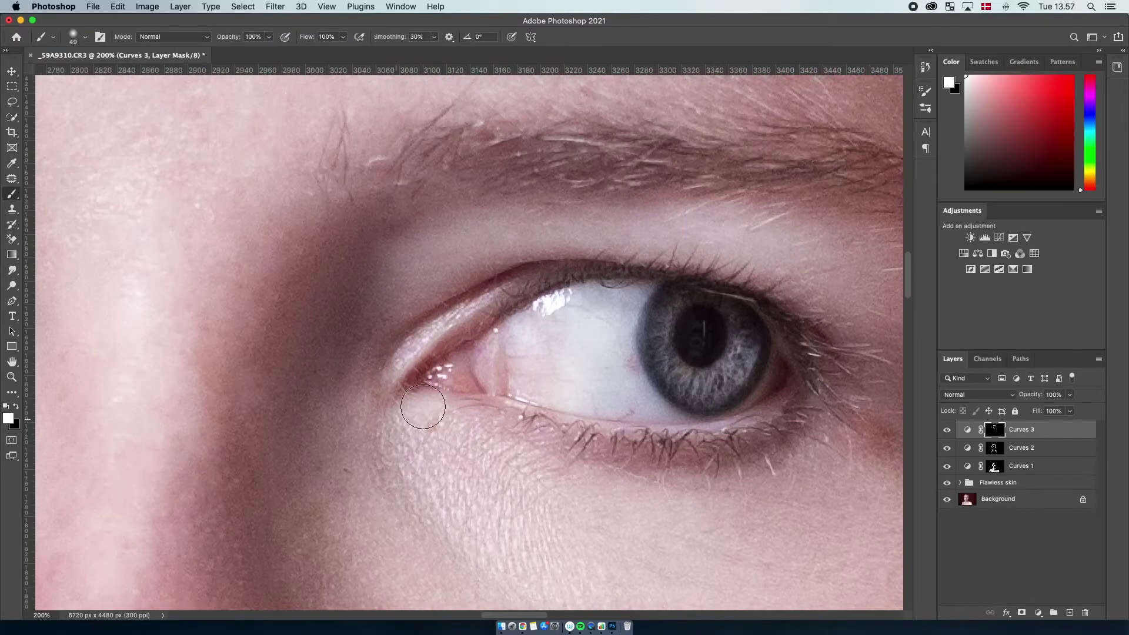
pyautogui.click(84, 37)
pyautogui.moveTo(78, 74); pyautogui.dragTo(91, 73)
pyautogui.press('Return')
# Continue painting the Curves 3 mask around the left-hand eye with an adjusted brush size.
pyautogui.hscroll(-12, 676, 398)
pyautogui.press('super+minus')
pyautogui.press('super+minus')
pyautogui.click(85, 37)
pyautogui.press('Return')
pyautogui.keyDown('super'); pyautogui.click(513, 386); pyautogui.keyUp('super')
pyautogui.keyDown('super'); pyautogui.click(512, 386); pyautogui.keyUp('super')
pyautogui.press('super+minus')
# Set the brush to 68 px and paint the Curves 3 mask on the lower face around the lips.
pyautogui.click(85, 37)
pyautogui.press('Return')
pyautogui.click(85, 37)
pyautogui.press('Return')
pyautogui.hscroll(5, 483, 300)
pyautogui.press('super+minus')
pyautogui.press('super+minus')
pyautogui.scroll(-2, 878, 448)
pyautogui.click(84, 37)
pyautogui.press('Return')
pyautogui.scroll(-1, 738, 514)
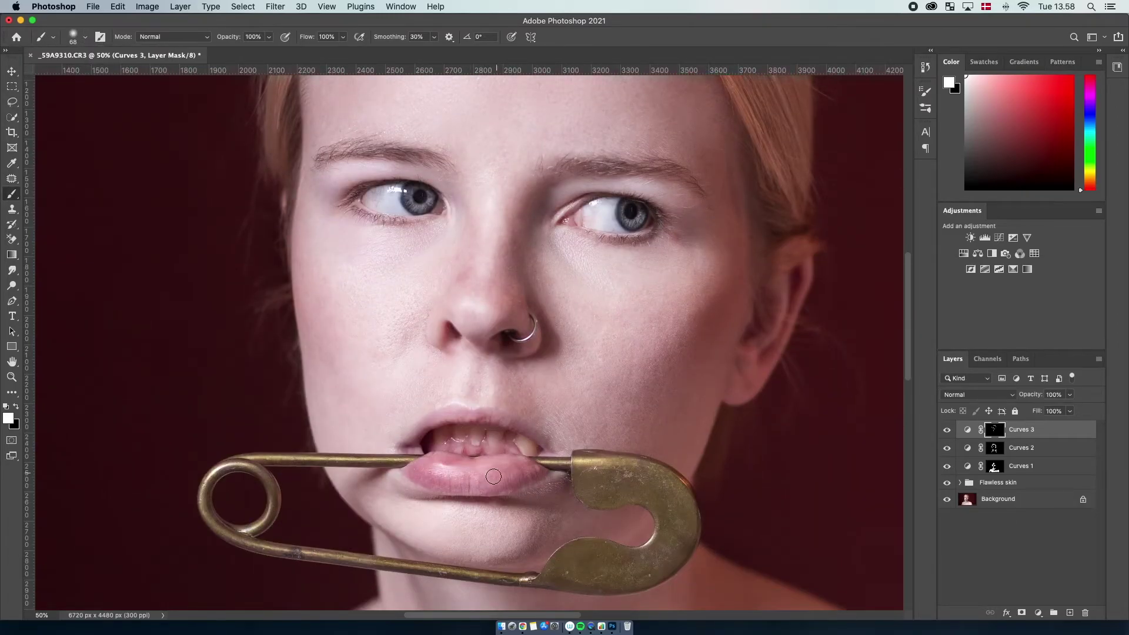
# Look over the lower face and the whole portrait for areas that still need brightening.
pyautogui.hscroll(5, 598, 383)
pyautogui.scroll(-5, 655, 398)
pyautogui.hscroll(-4, 655, 398)
pyautogui.press('super+minus')
pyautogui.press('super+minus')
pyautogui.press('super+minus')
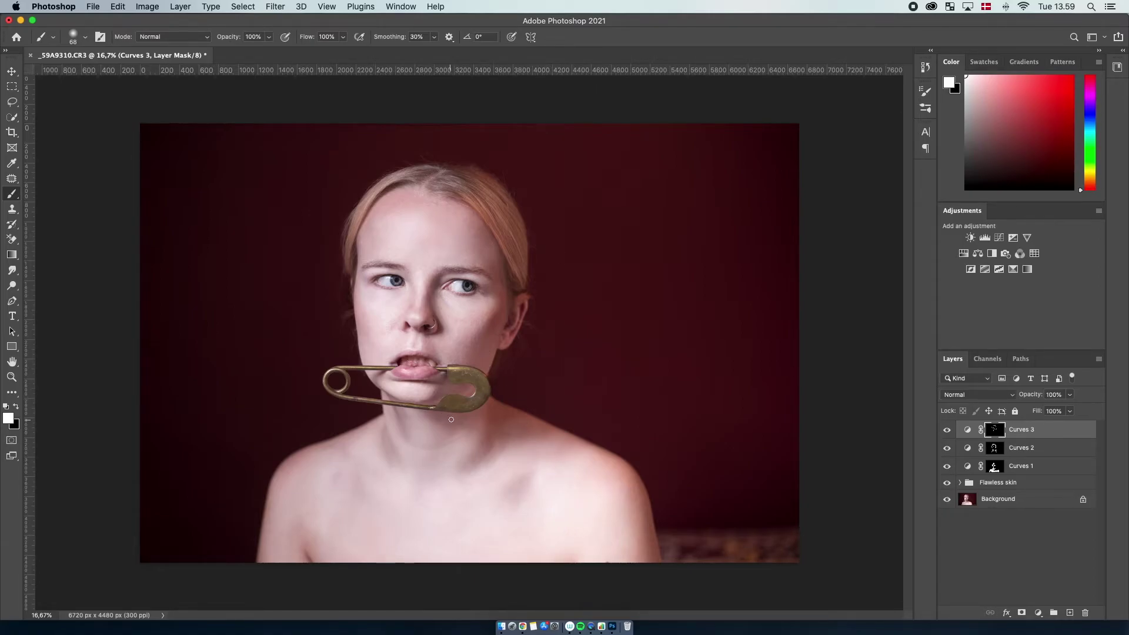
# Enlarge the brush to 156 px and paint white on the Curves 3 mask over the safety pin.
pyautogui.press('z')
pyautogui.click(449, 394)
pyautogui.click(471, 391)
pyautogui.click(479, 402)
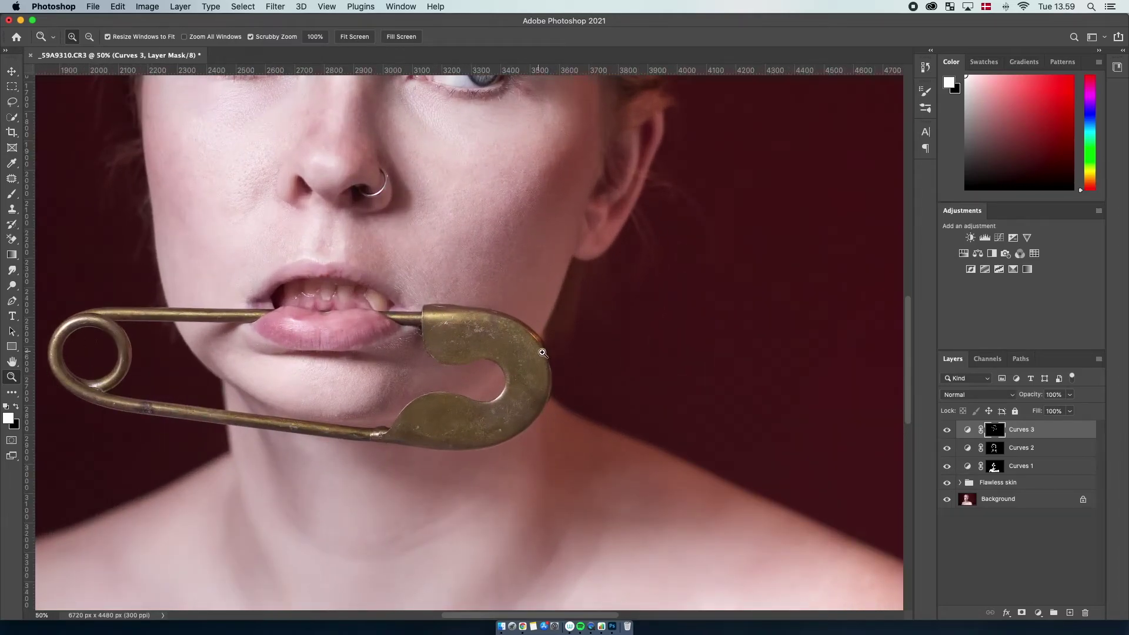
pyautogui.press('b')
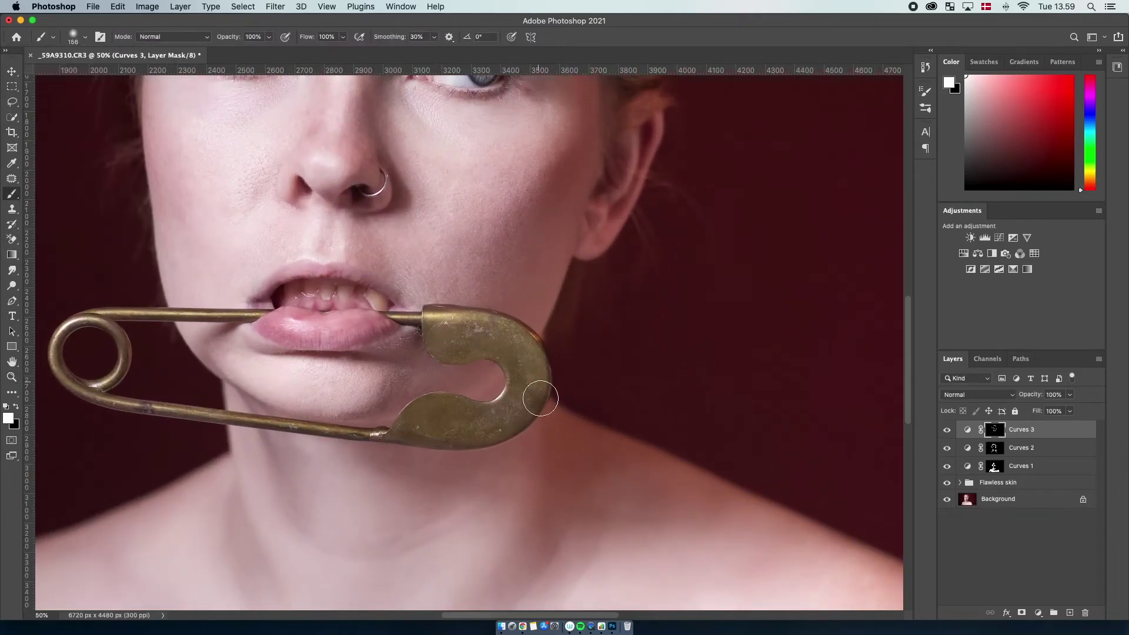
pyautogui.rightClick(330, 329)
pyautogui.click(111, 323)
pyautogui.press('super+minus')
pyautogui.press('super+minus')
pyautogui.press('super+minus')
pyautogui.press('z')
# Add a fourth Curves adjustment layer and invert its mask to black.
pyautogui.click(1039, 612)
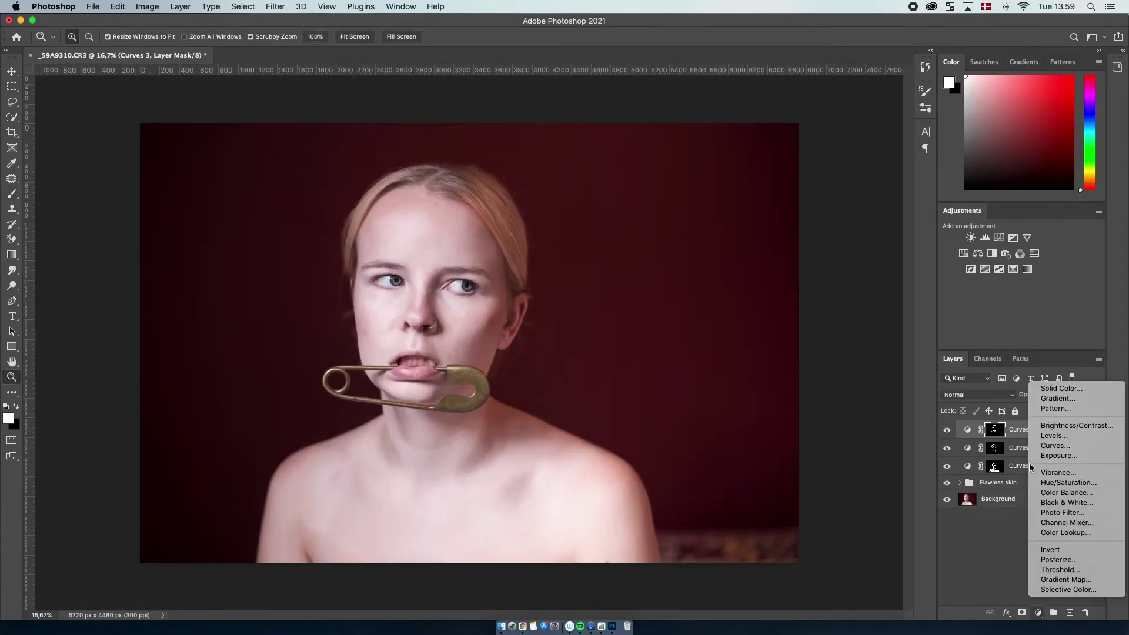
pyautogui.click(1065, 445)
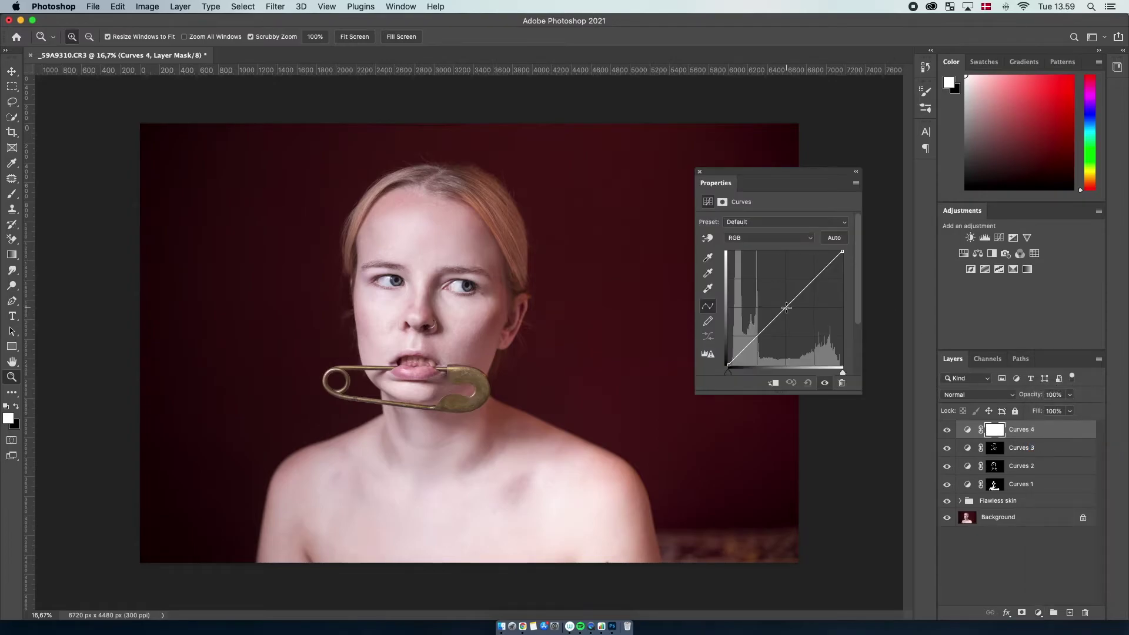
pyautogui.click(701, 171)
pyautogui.press('super+i')
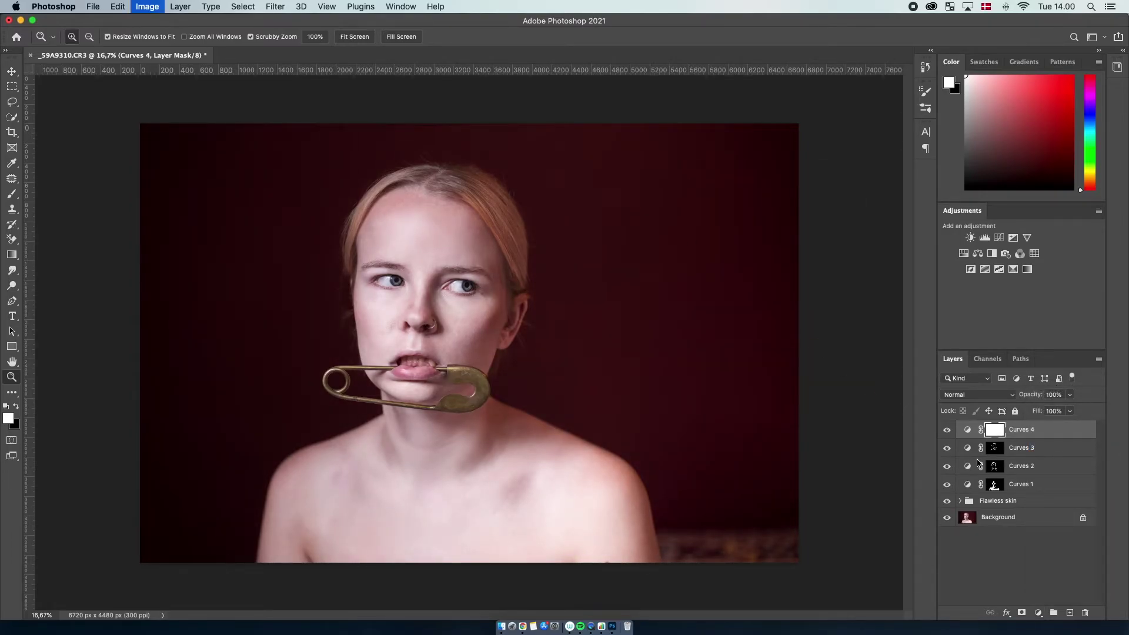
# Undo a trial stroke, reduce the brush to 23 px and paint white on the Curves 4 mask along the hair strands.
pyautogui.click(449, 189)
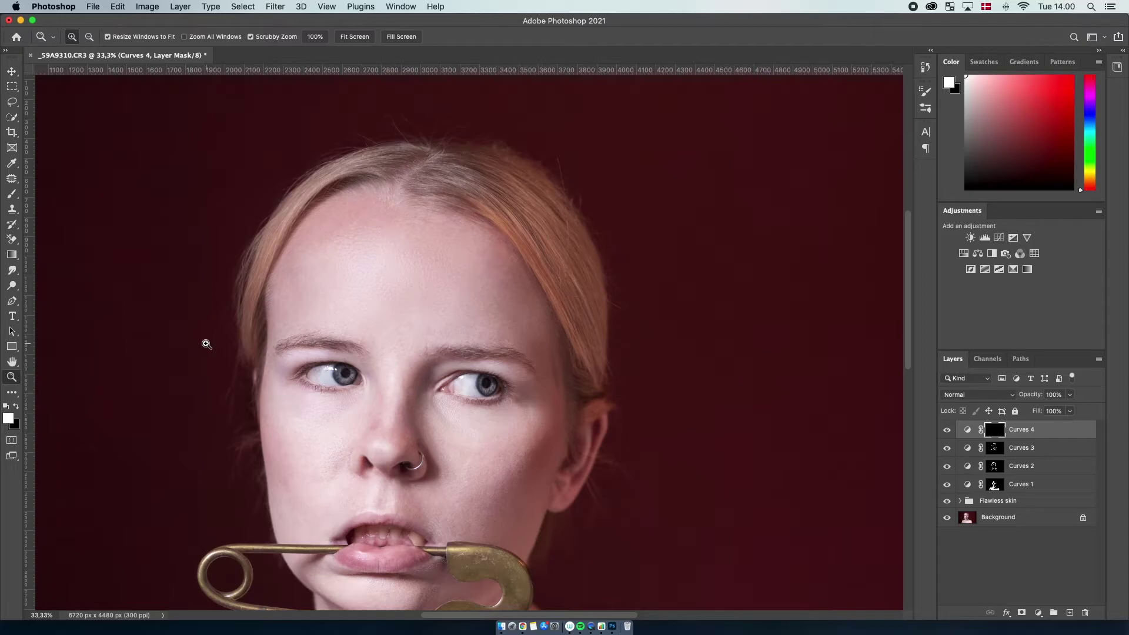
pyautogui.click(625, 237)
pyautogui.press('b')
pyautogui.moveTo(436, 132); pyautogui.dragTo(540, 365)
pyautogui.press('super+alt+a')
pyautogui.press('super+z')
pyautogui.click(85, 37)
pyautogui.moveTo(36, 73); pyautogui.dragTo(29, 73)
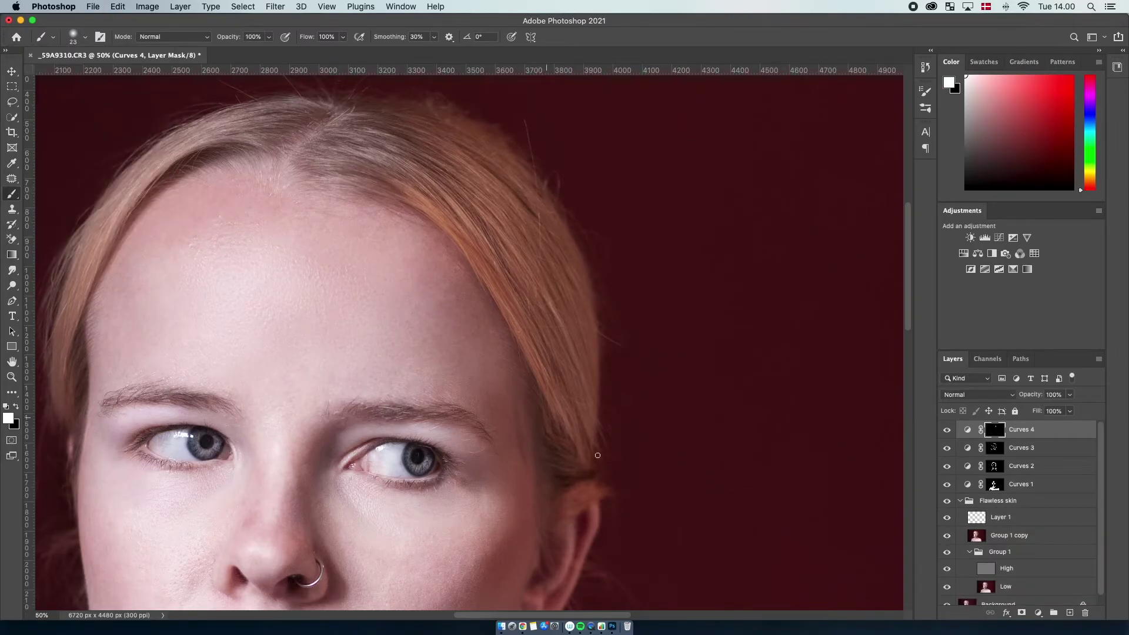
pyautogui.hscroll(-2, 558, 403)
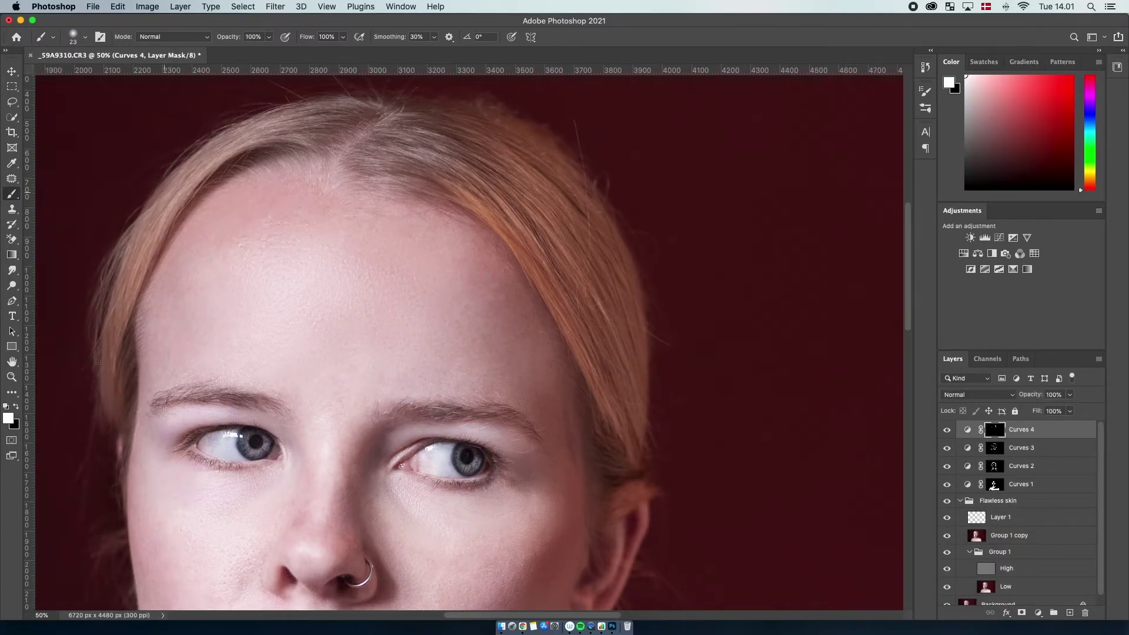
# Paint white on the Curves 4 mask along the lash line and inner corner of the right-hand eye.
pyautogui.press('super+plus')
pyautogui.press('super+plus')
pyautogui.scroll(-4, 499, 346)
pyautogui.moveTo(376, 322); pyautogui.dragTo(328, 344)
pyautogui.moveTo(499, 375); pyautogui.dragTo(402, 393)
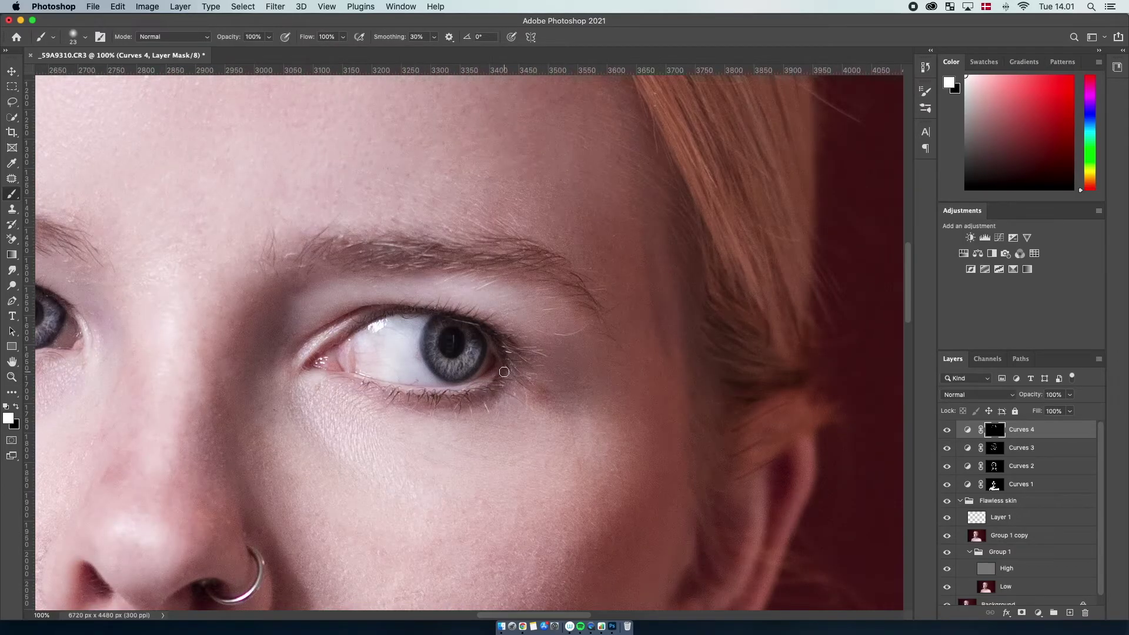
# Set the brush to 41 px and paint white on the Curves 4 mask around the left-hand eye.
pyautogui.hscroll(-10, 319, 383)
pyautogui.moveTo(162, 320); pyautogui.dragTo(360, 316)
pyautogui.rightClick(258, 333)
pyautogui.moveTo(280, 359); pyautogui.dragTo(286, 359)
pyautogui.moveTo(170, 338)
pyautogui.mouseDown()
pyautogui.moveTo(223, 360)
pyautogui.moveTo(291, 361)
pyautogui.mouseUp()
pyautogui.press('x')
pyautogui.press('x')
pyautogui.press('super+0')
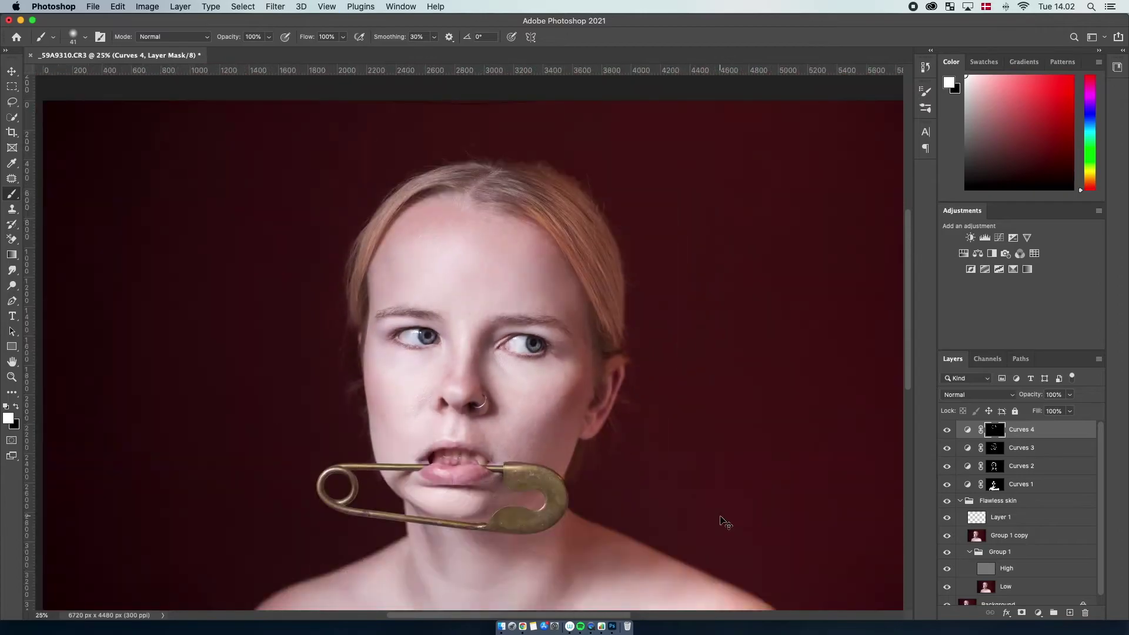
# Resize the brush and paint white on the Curves 4 mask in the area below the left-hand eye.
pyautogui.keyDown('super'); pyautogui.click(415, 371); pyautogui.keyUp('super')
pyautogui.keyDown('super'); pyautogui.click(416, 371); pyautogui.keyUp('super')
pyautogui.keyDown('super'); pyautogui.click(415, 371); pyautogui.keyUp('super')
pyautogui.keyDown('super'); pyautogui.click(415, 371); pyautogui.keyUp('super')
pyautogui.moveTo(392, 410); pyautogui.dragTo(322, 377)
pyautogui.rightClick(509, 358)
pyautogui.moveTo(536, 384); pyautogui.dragTo(396, 401)
pyautogui.moveTo(345, 313); pyautogui.dragTo(333, 327)
pyautogui.moveTo(497, 334)
pyautogui.mouseDown()
pyautogui.moveTo(374, 313)
pyautogui.moveTo(402, 347)
pyautogui.mouseUp()
# Compare the face with and without Curves 4 and paint white on its mask along the nose.
pyautogui.click(1022, 448)
pyautogui.click(947, 430)
pyautogui.click(946, 430)
pyautogui.click(993, 431)
pyautogui.moveTo(515, 526); pyautogui.dragTo(695, 475)
pyautogui.moveTo(591, 425)
pyautogui.mouseDown()
pyautogui.moveTo(617, 408)
pyautogui.moveTo(663, 436)
pyautogui.mouseUp()
# Paint white on the Curves 4 mask across the cheek and mouth area, and set the brush to 100 px.
pyautogui.rightClick(298, 340)
pyautogui.moveTo(334, 365); pyautogui.dragTo(329, 365)
pyautogui.moveTo(256, 369); pyautogui.dragTo(294, 373)
pyautogui.moveTo(203, 371)
pyautogui.mouseDown()
pyautogui.moveTo(151, 407)
pyautogui.moveTo(131, 451)
pyautogui.mouseUp()
pyautogui.moveTo(170, 492); pyautogui.dragTo(499, 529)
pyautogui.rightClick(571, 525)
pyautogui.moveTo(647, 436); pyautogui.dragTo(654, 436)
# Compare the whole portrait with and without the Curves 4 layer.
pyautogui.press('super+minus')
pyautogui.press('super+minus')
pyautogui.press('super+minus')
pyautogui.press('super+minus')
pyautogui.click(947, 431)
pyautogui.click(947, 431)
# Enlarge the brush to 150 px and paint black on the Curves 4 mask over the safety pin's clasp.
pyautogui.keyDown('super'); pyautogui.click(478, 387); pyautogui.keyUp('super')
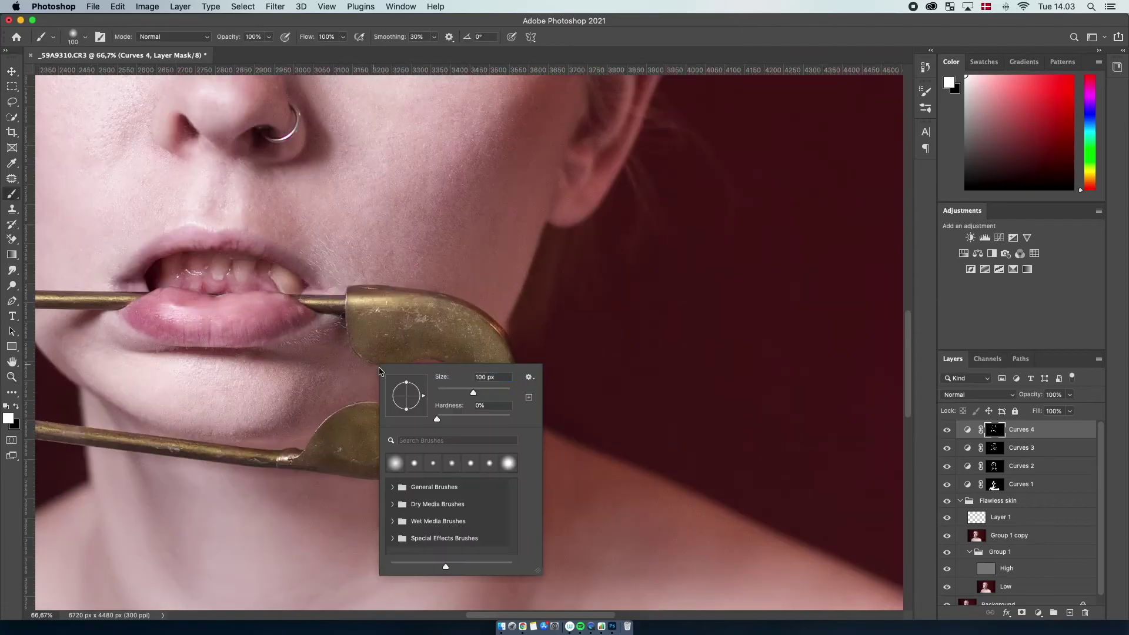
pyautogui.press(']')
pyautogui.press(']')
pyautogui.press('x')
pyautogui.moveTo(500, 384); pyautogui.dragTo(504, 384)
pyautogui.press('super+minus')
pyautogui.press('super+minus')
pyautogui.press('super+minus')
pyautogui.press('super+minus')
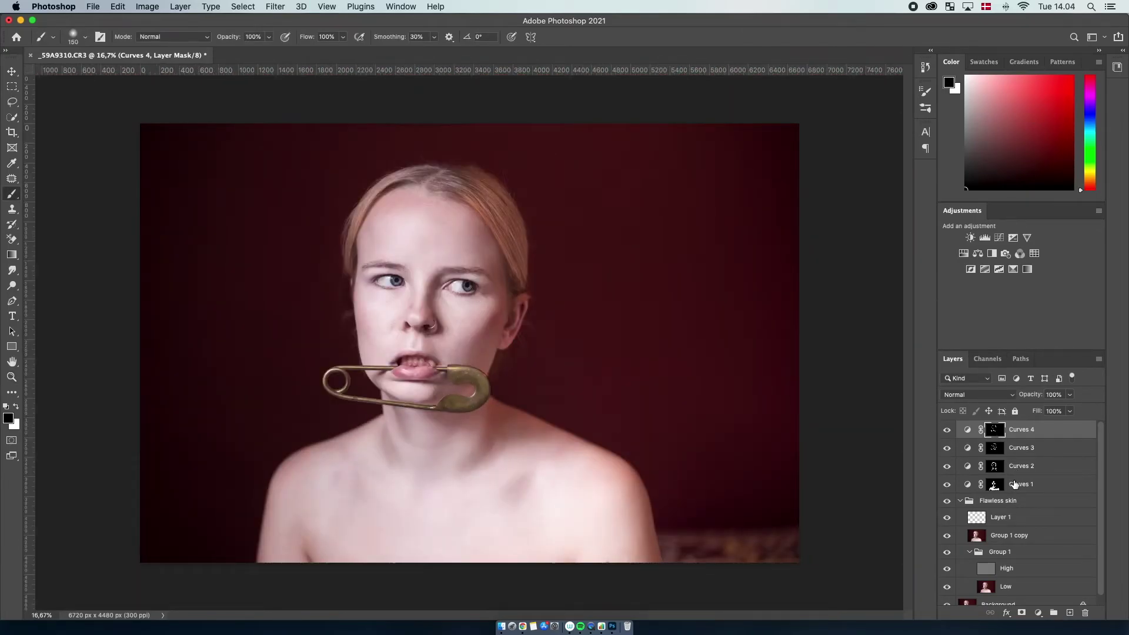
# Group the four Curves layers and compare the portrait with and without the group.
pyautogui.keyDown('shift'); pyautogui.click(1032, 486); pyautogui.keyUp('shift')
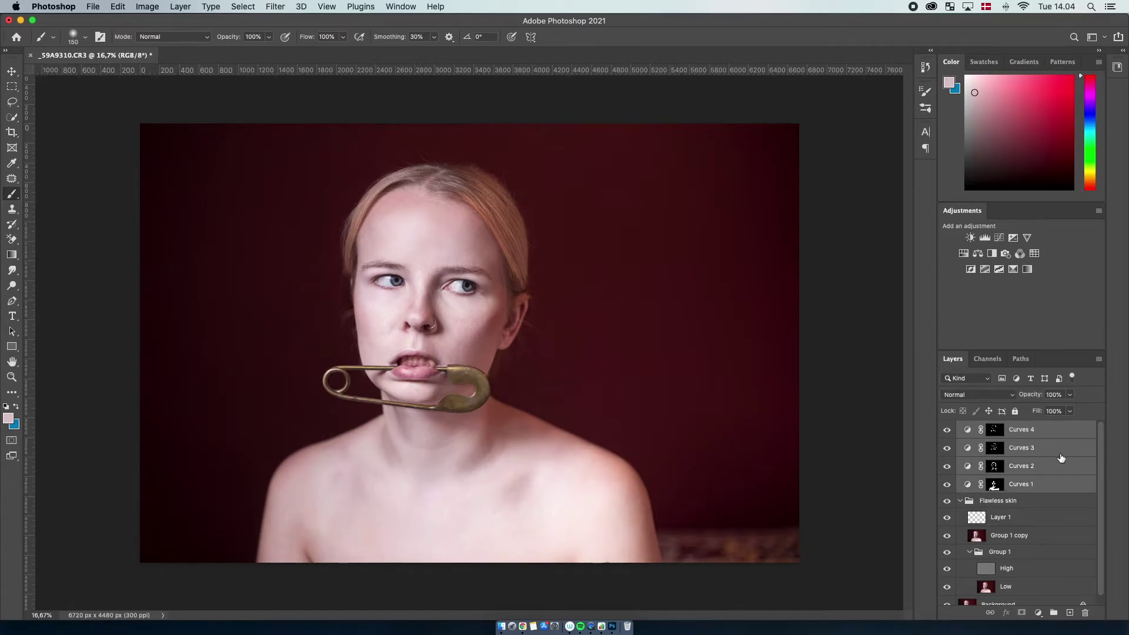
pyautogui.click(1054, 614)
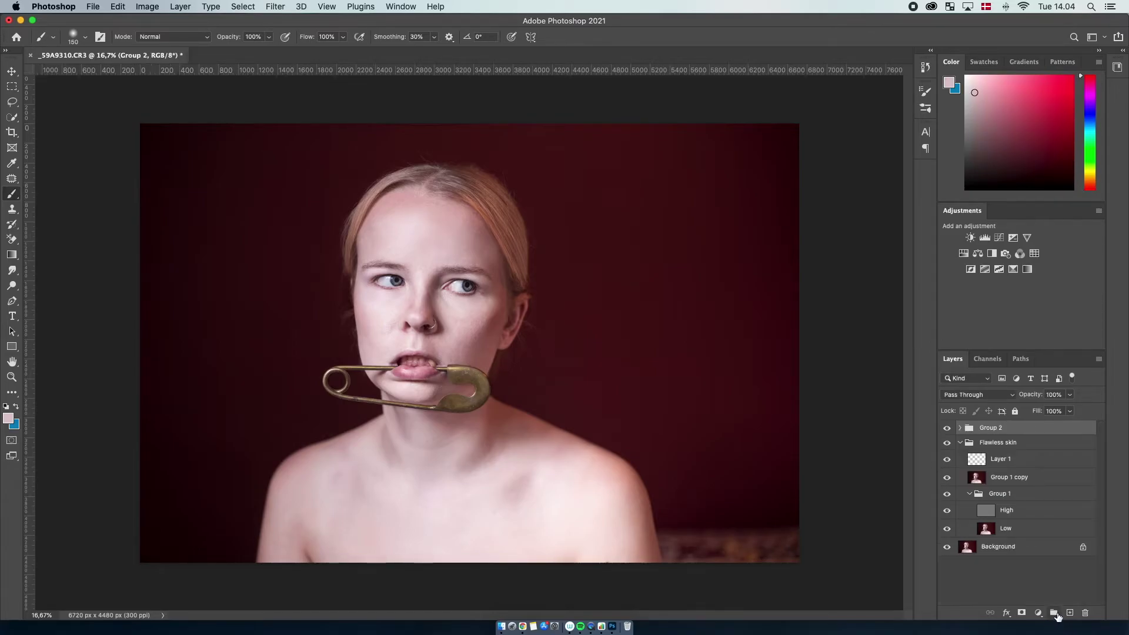
pyautogui.click(947, 429)
pyautogui.click(946, 429)
# Examine the eyes and eyebrows close up for sparse areas that need filling.
pyautogui.press('z')
pyautogui.moveTo(435, 253)
pyautogui.mouseDown()
pyautogui.moveTo(477, 251)
pyautogui.moveTo(459, 253)
pyautogui.mouseUp()
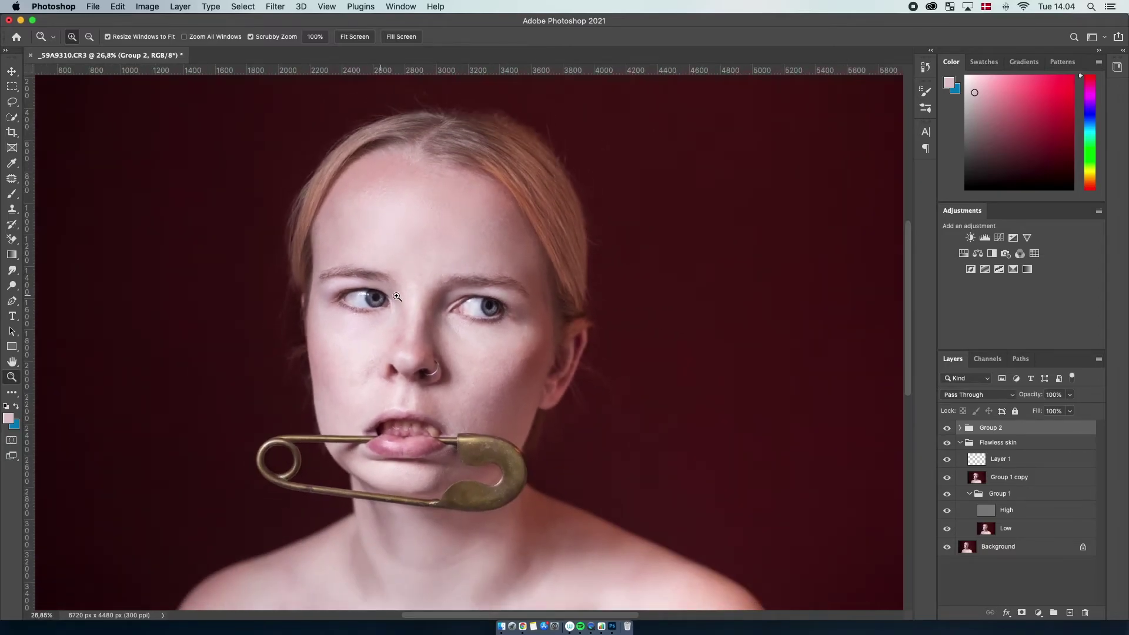
pyautogui.moveTo(304, 254); pyautogui.dragTo(381, 260)
pyautogui.moveTo(479, 283); pyautogui.dragTo(435, 275)
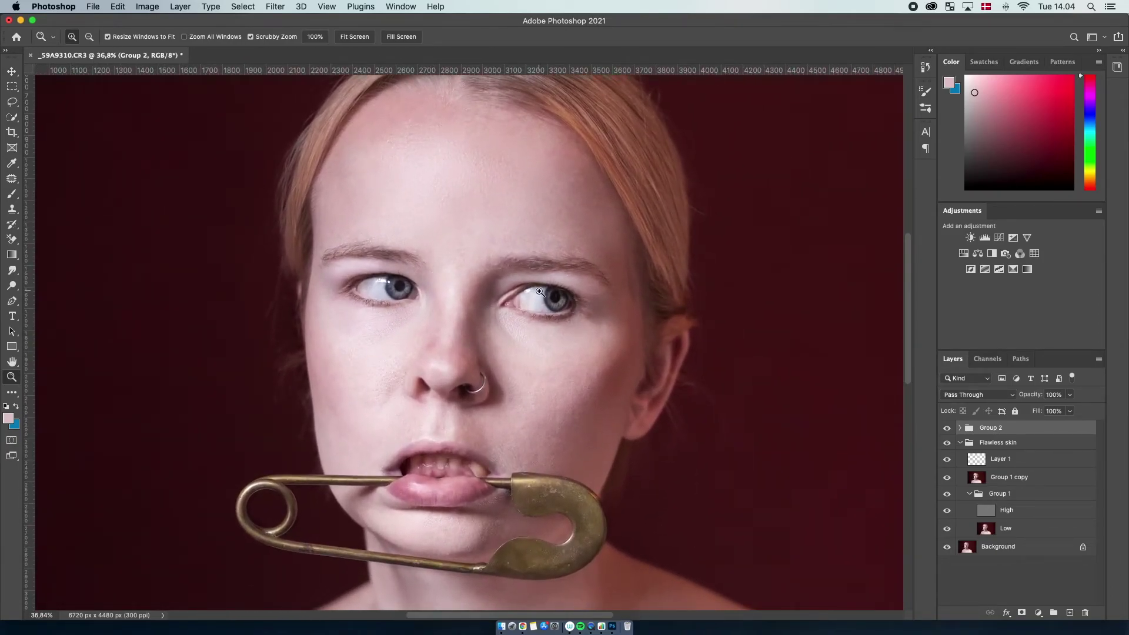
pyautogui.moveTo(385, 263); pyautogui.dragTo(423, 263)
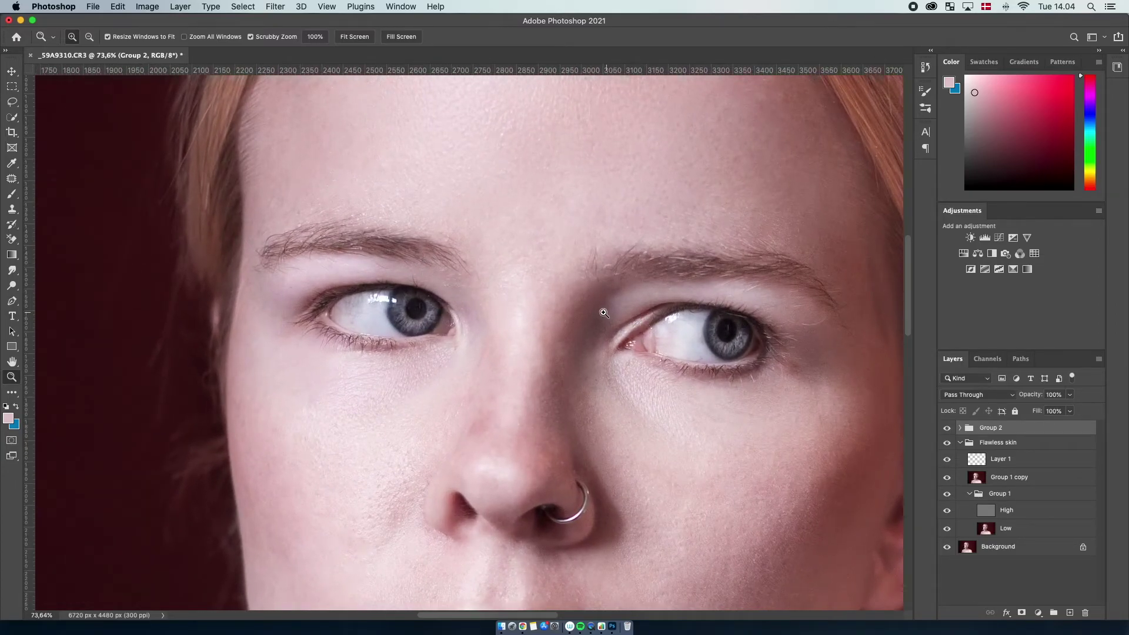
pyautogui.hscroll(3, 604, 313)
pyautogui.scroll(3, 604, 313)
pyautogui.hscroll(-3, 603, 313)
pyautogui.scroll(-1, 603, 313)
pyautogui.moveTo(379, 331); pyautogui.dragTo(395, 331)
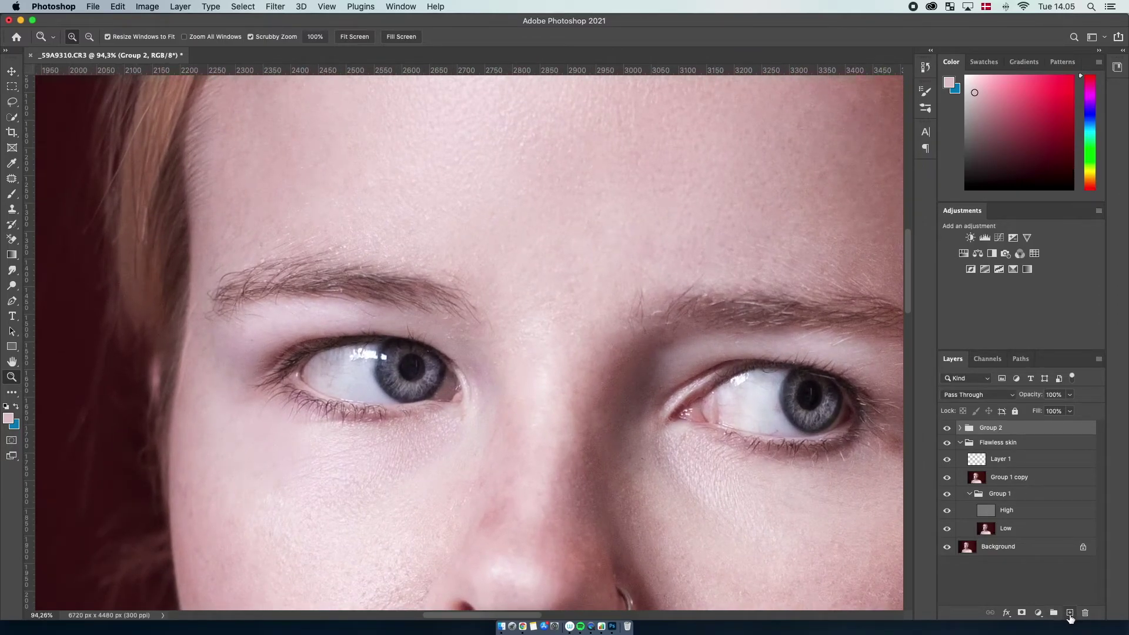
# Add a new empty layer above the Curves group and sample the dark brown of the left-hand eyebrow as foreground colour.
pyautogui.click(1070, 613)
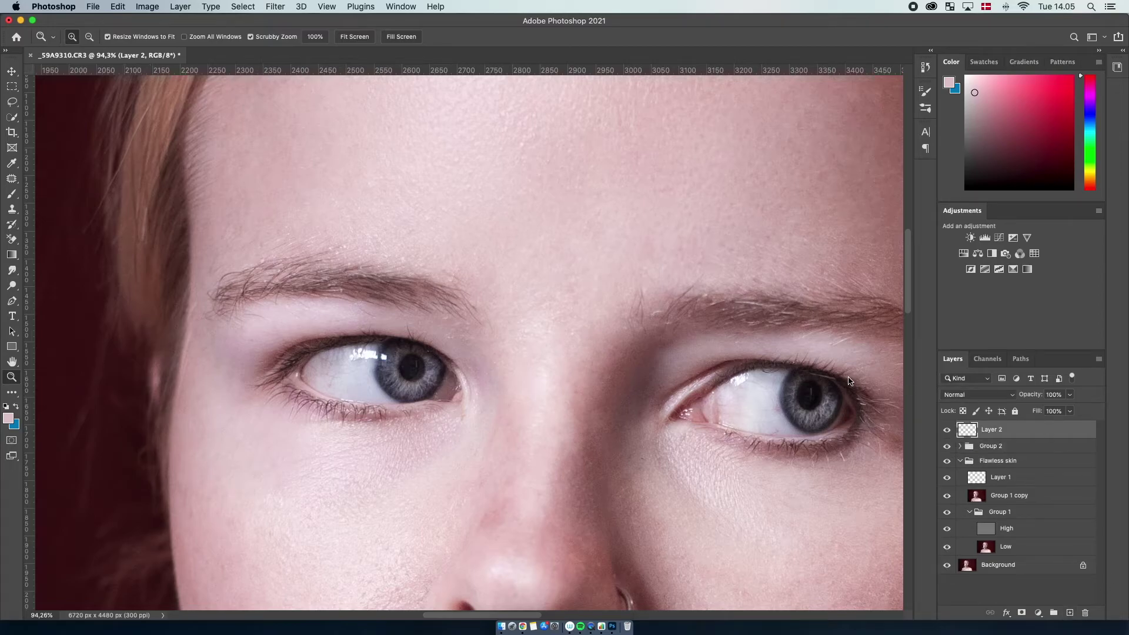
pyautogui.click(9, 167)
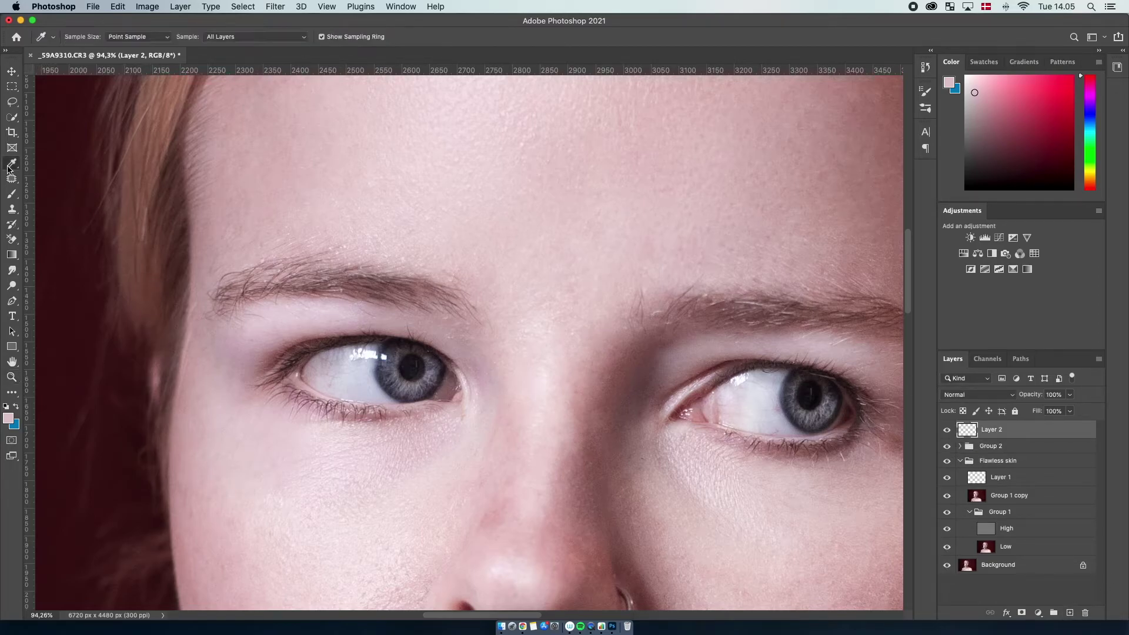
pyautogui.click(374, 289)
pyautogui.moveTo(370, 293); pyautogui.dragTo(370, 286)
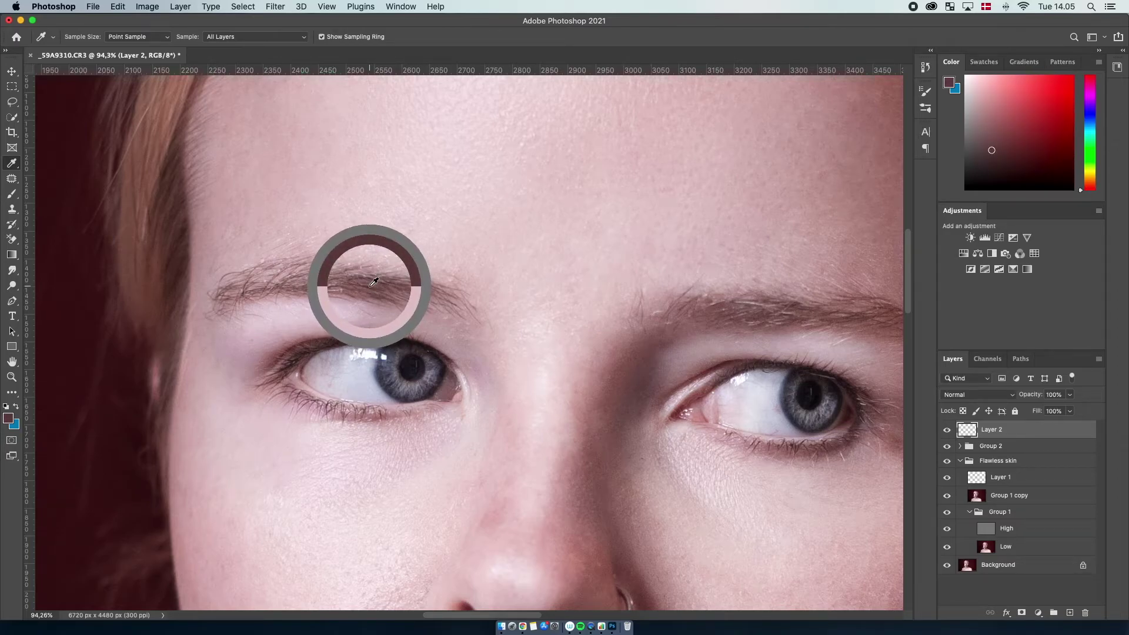
pyautogui.moveTo(374, 282); pyautogui.dragTo(375, 282)
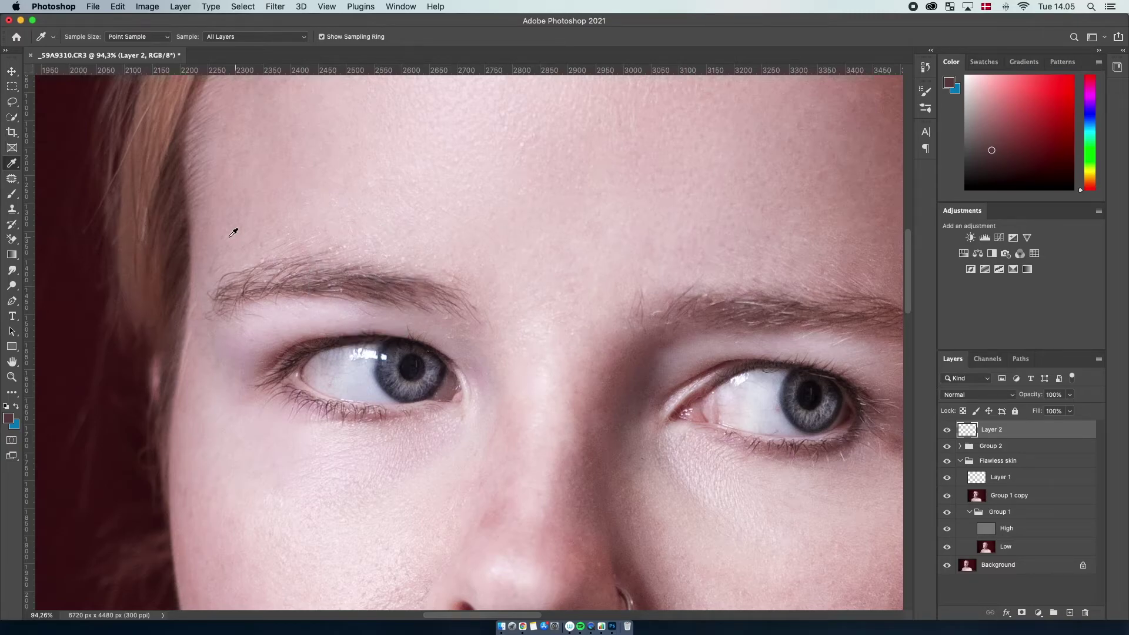
# Switch to the Brush tool with a size of 9 px and 50% hardness.
pyautogui.click(12, 195)
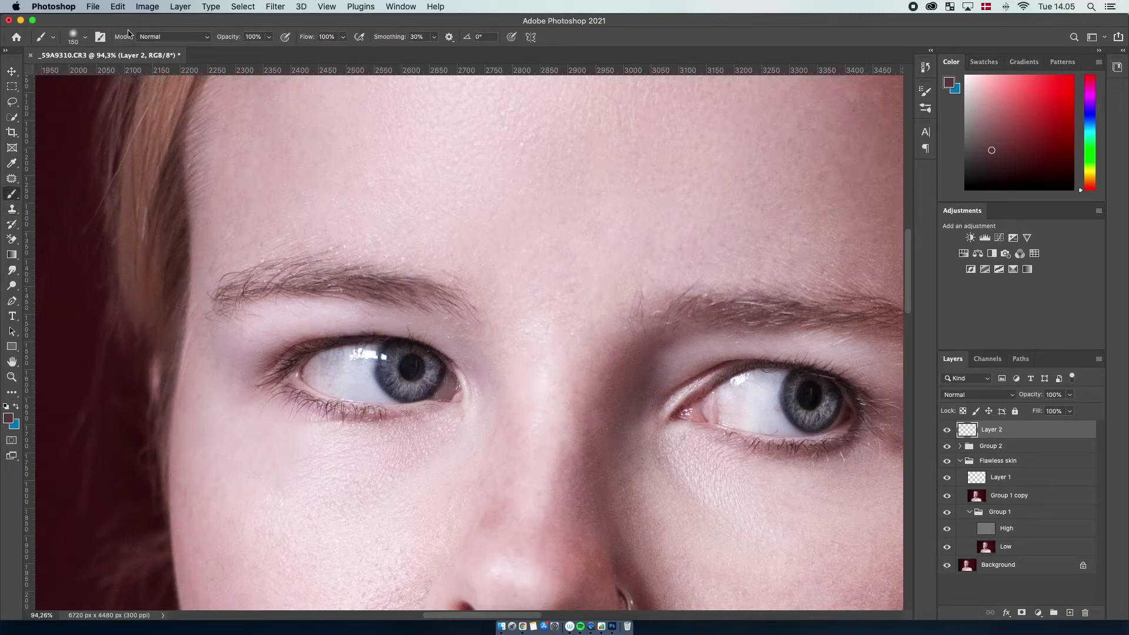
pyautogui.click(85, 37)
pyautogui.click(69, 73)
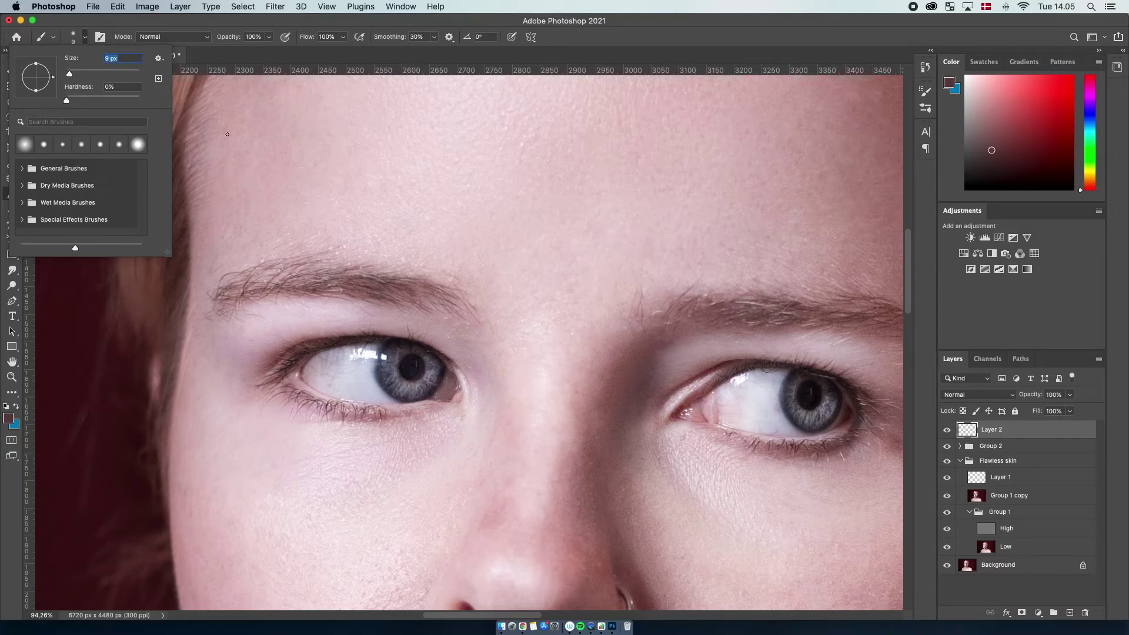
pyautogui.click(91, 98)
pyautogui.click(86, 38)
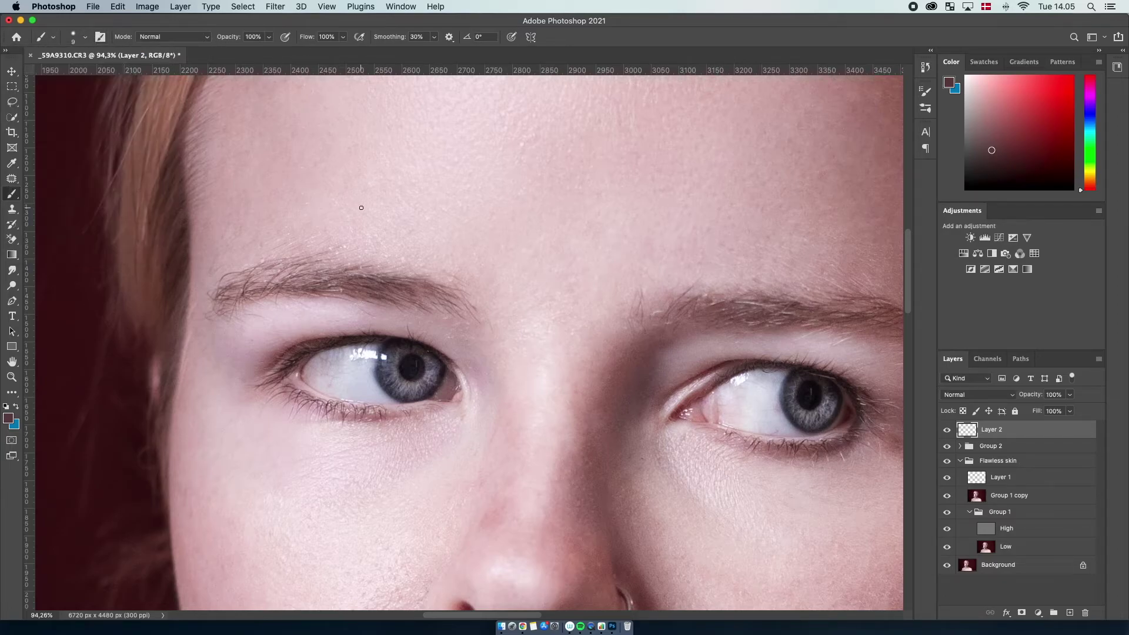
# Undo the trial hair stroke on the left-hand eyebrow and reduce the brush size to 4 px.
pyautogui.moveTo(456, 302); pyautogui.dragTo(470, 320)
pyautogui.press('super+z')
pyautogui.click(84, 37)
pyautogui.moveTo(70, 75); pyautogui.dragTo(67, 77)
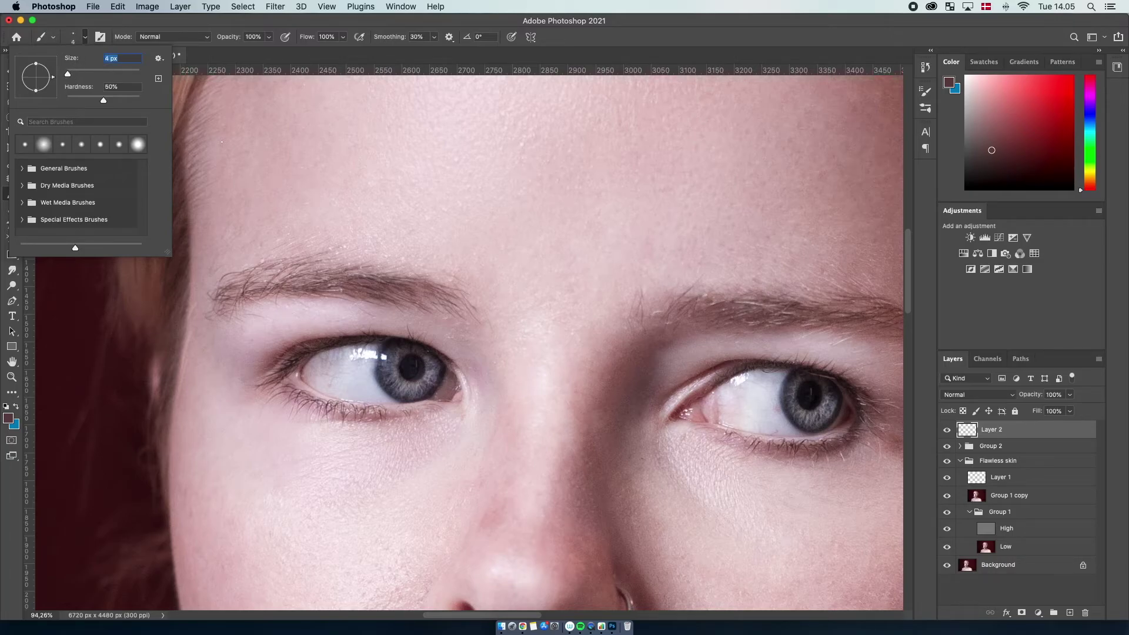
pyautogui.click(433, 295)
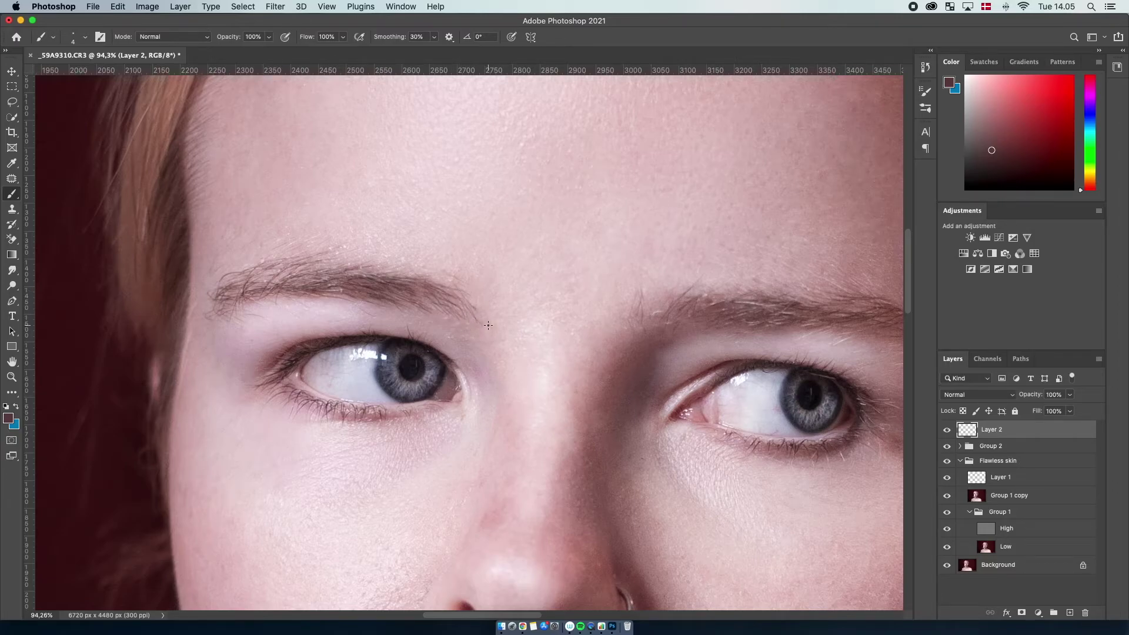
# Paint fine hairs into the sparse inner end, upper edge and outer tail of the left-hand eyebrow on Layer 2.
pyautogui.moveTo(479, 326); pyautogui.dragTo(465, 286)
pyautogui.moveTo(488, 324); pyautogui.dragTo(465, 289)
pyautogui.moveTo(295, 272); pyautogui.dragTo(268, 281)
pyautogui.moveTo(249, 273); pyautogui.dragTo(237, 283)
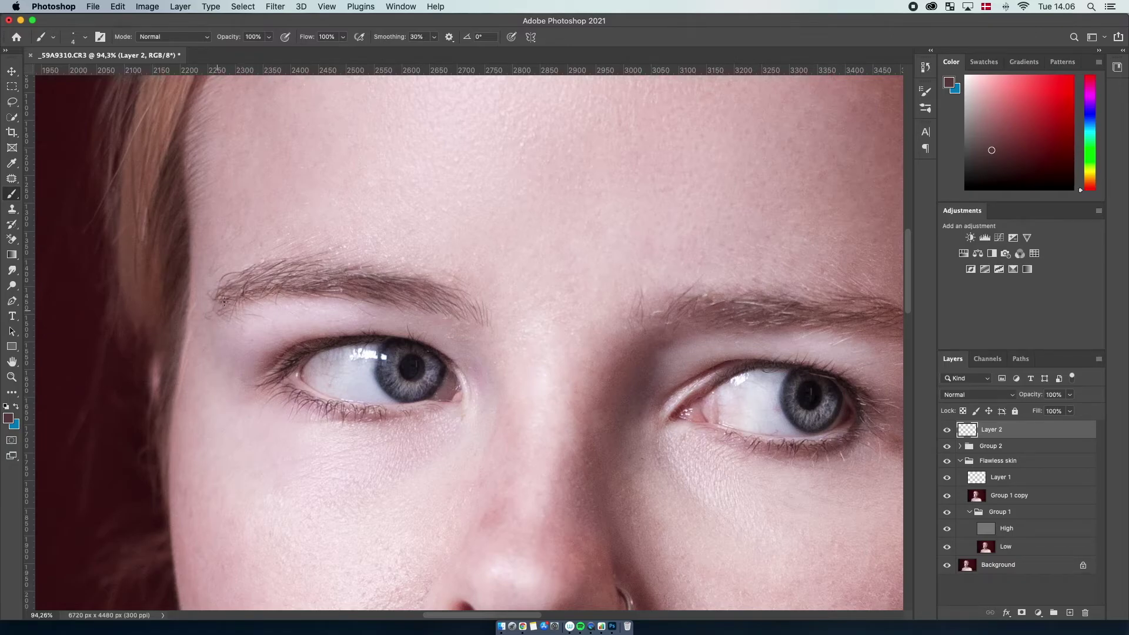
pyautogui.moveTo(296, 272); pyautogui.dragTo(330, 263)
pyautogui.moveTo(471, 325)
pyautogui.mouseDown()
pyautogui.moveTo(458, 287)
pyautogui.moveTo(481, 281)
pyautogui.moveTo(473, 293)
pyautogui.mouseUp()
# Compare the eyebrow with and without the painted hairs of Layer 2, both close up and on the whole portrait.
pyautogui.click(947, 431)
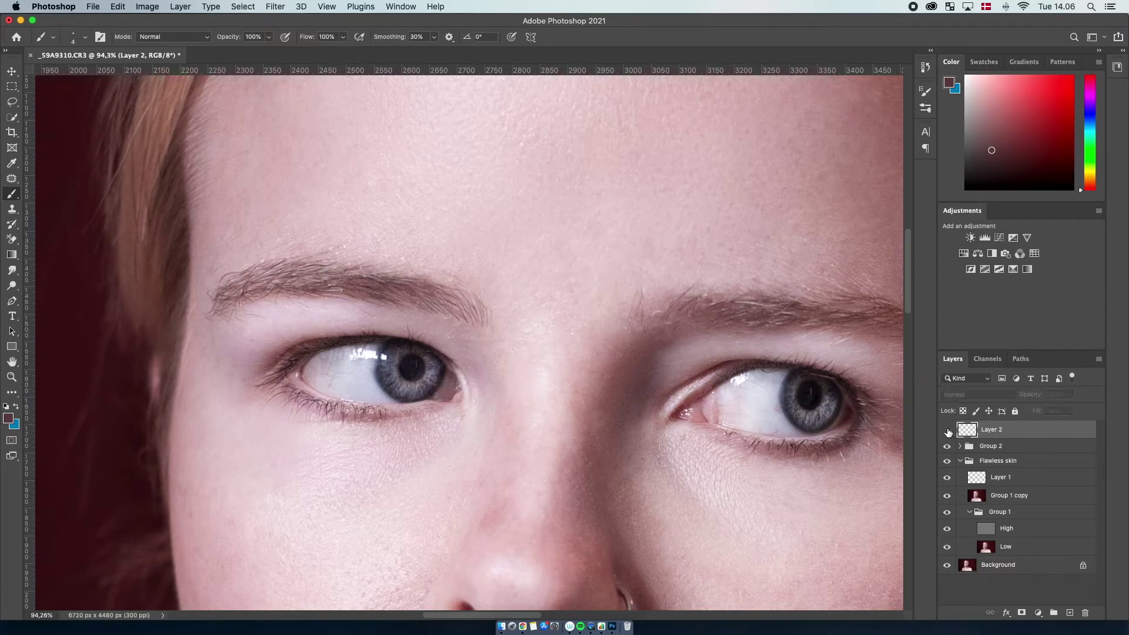
pyautogui.click(947, 431)
pyautogui.press('super+minus')
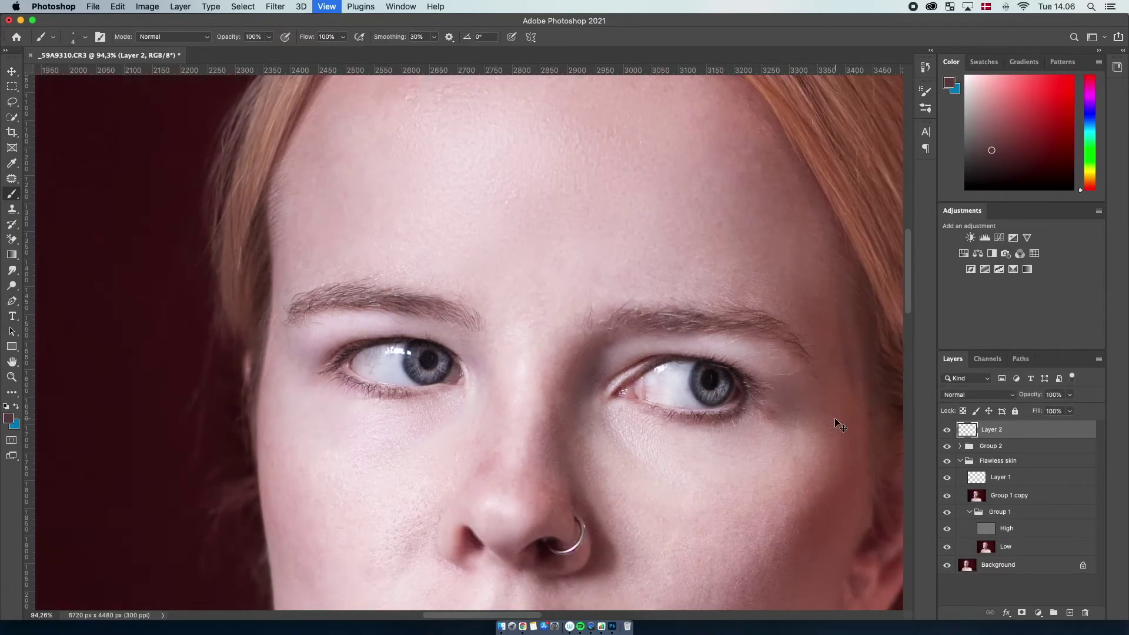
pyautogui.press('super+minus')
pyautogui.press('super+minus')
pyautogui.press('super+minus')
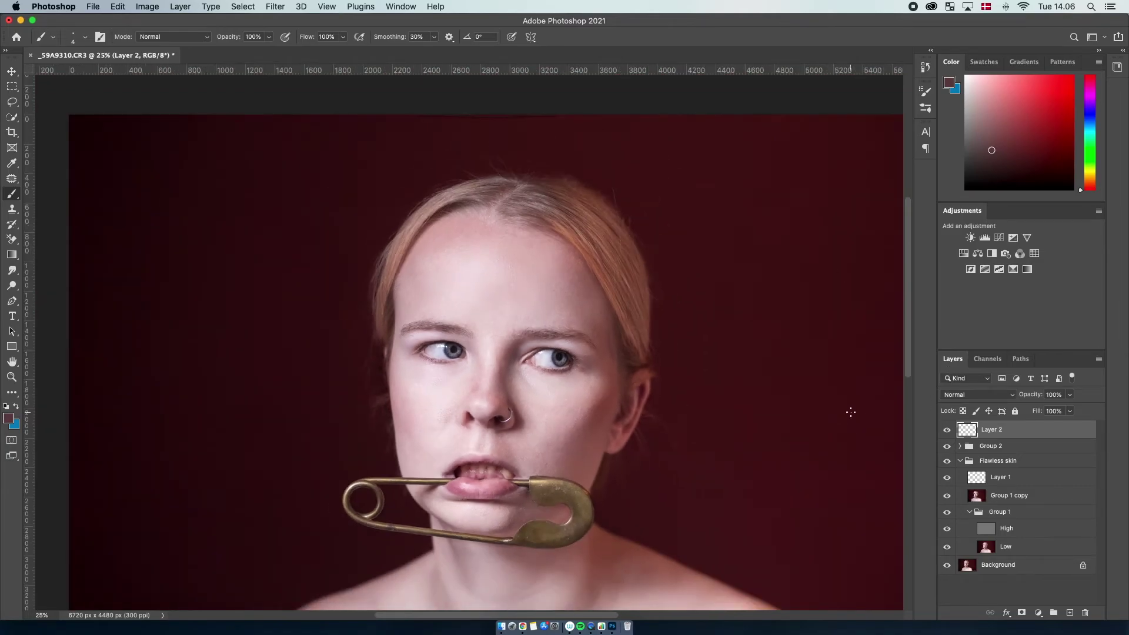
pyautogui.scroll(-3, 851, 412)
pyautogui.hscroll(2, 851, 412)
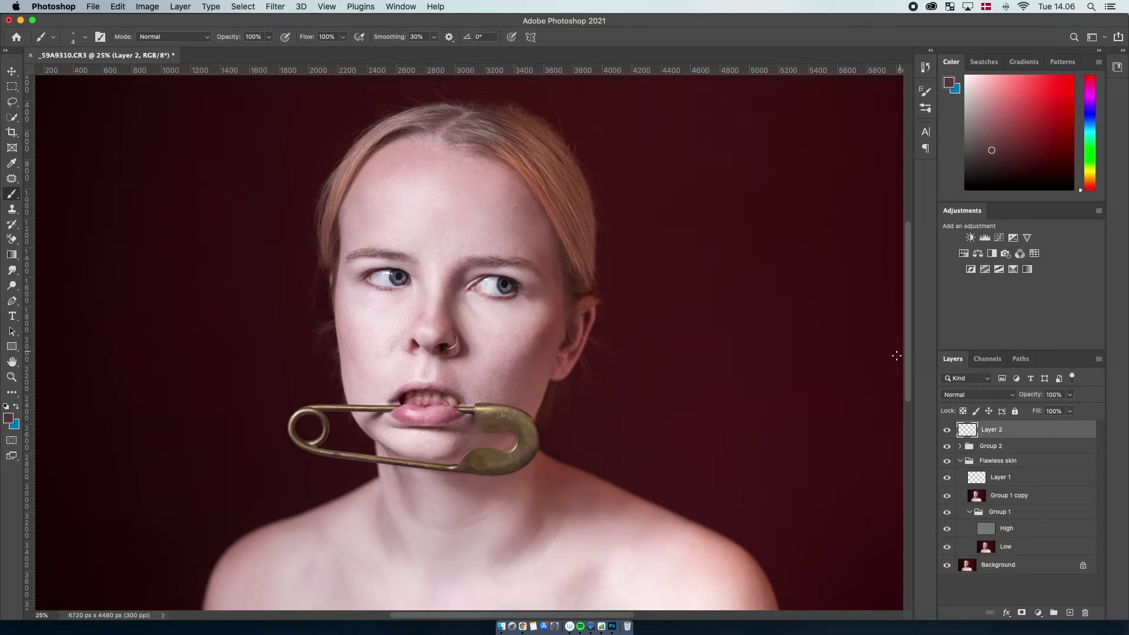
pyautogui.click(947, 432)
pyautogui.click(946, 434)
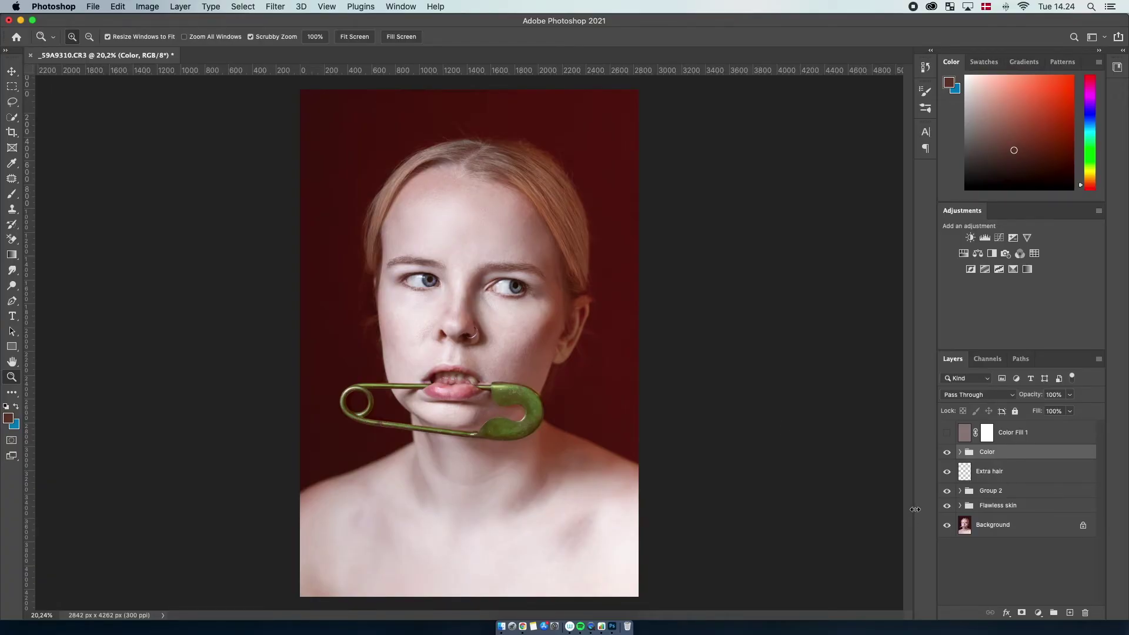
# Add a Curves layer above the Color group with a slightly lowered white point and raised black point, and compare its effect.
pyautogui.click(1039, 615)
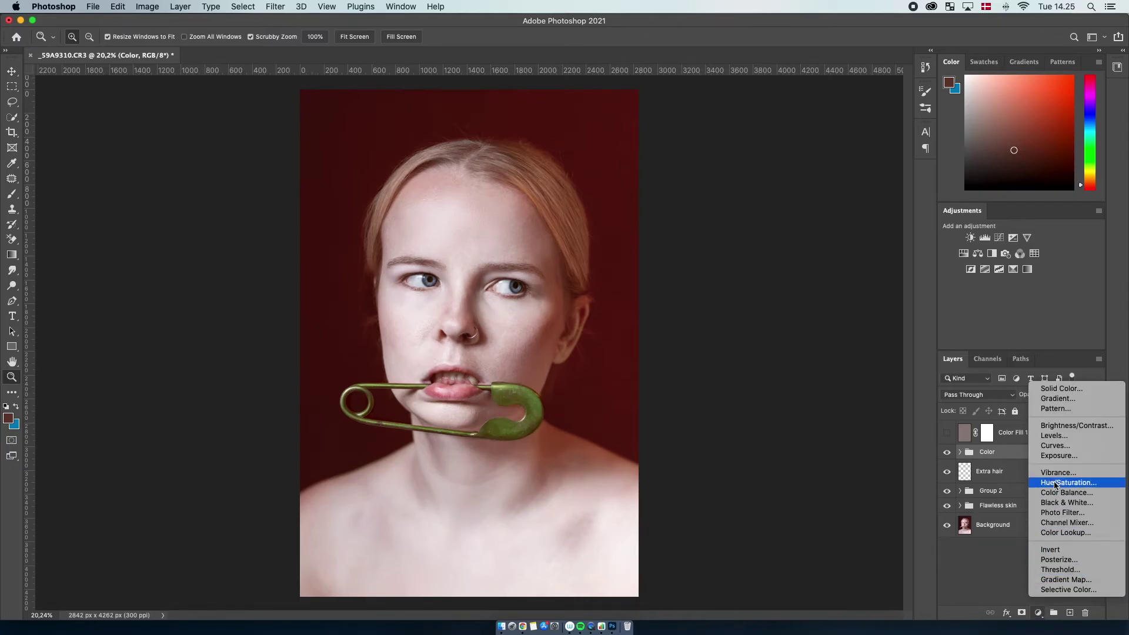
pyautogui.click(1055, 445)
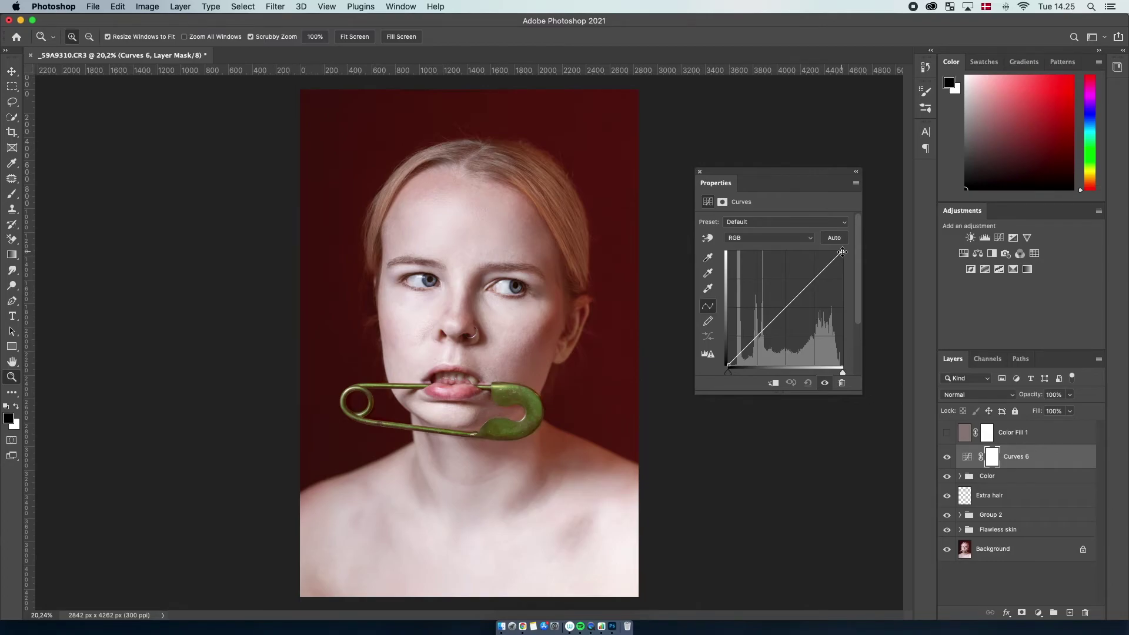
pyautogui.moveTo(843, 252); pyautogui.dragTo(853, 259)
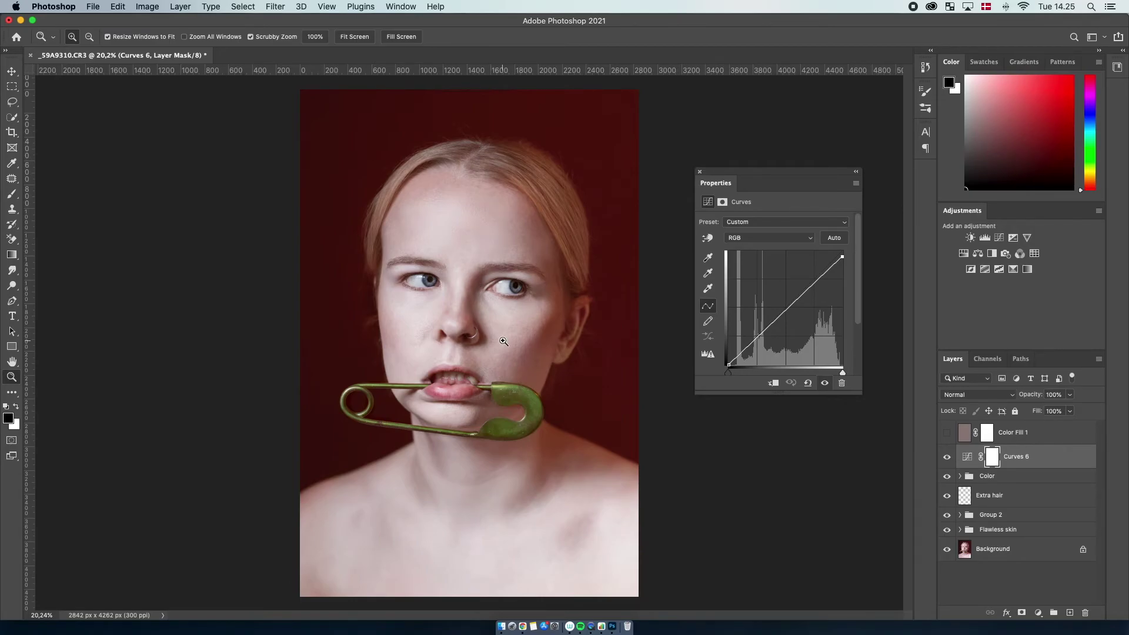
pyautogui.moveTo(730, 364); pyautogui.dragTo(720, 365)
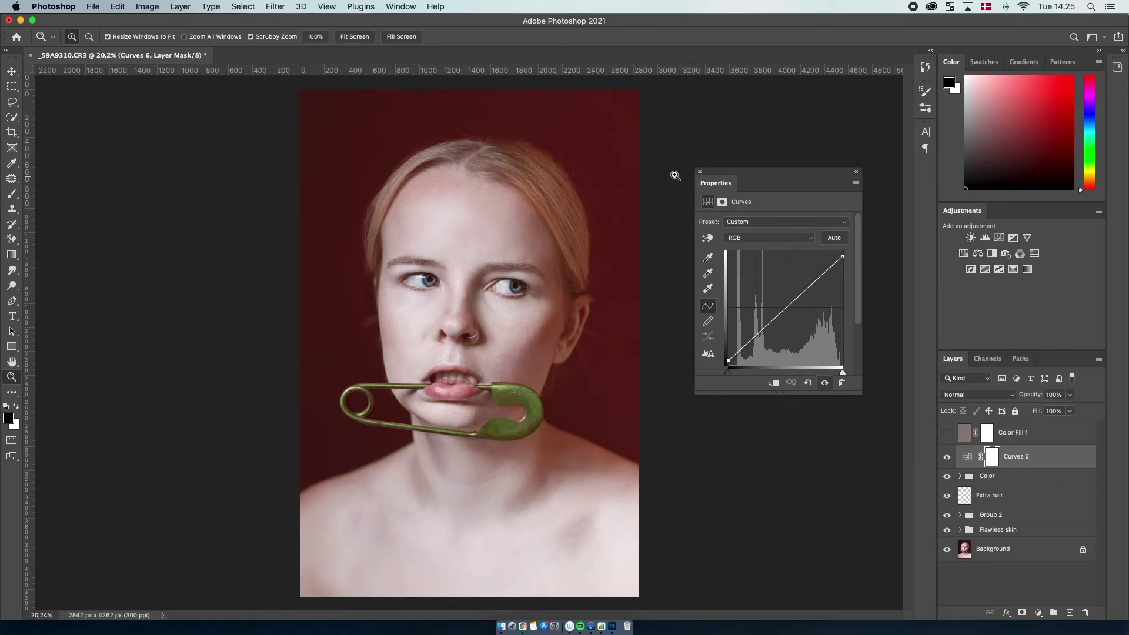
pyautogui.click(700, 171)
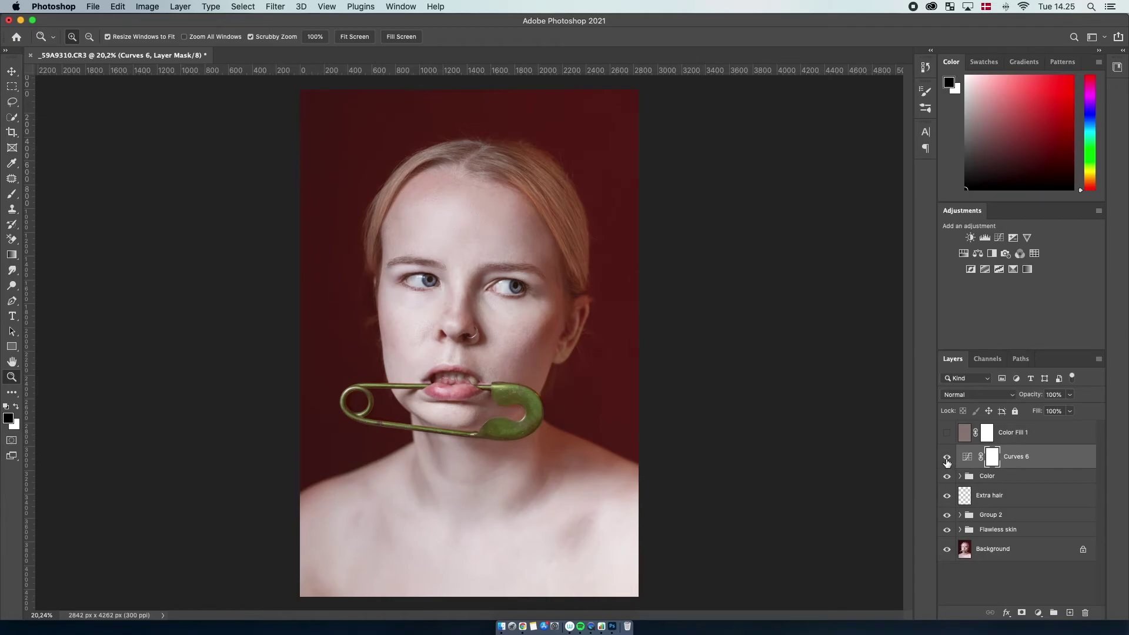
pyautogui.click(946, 458)
pyautogui.click(947, 458)
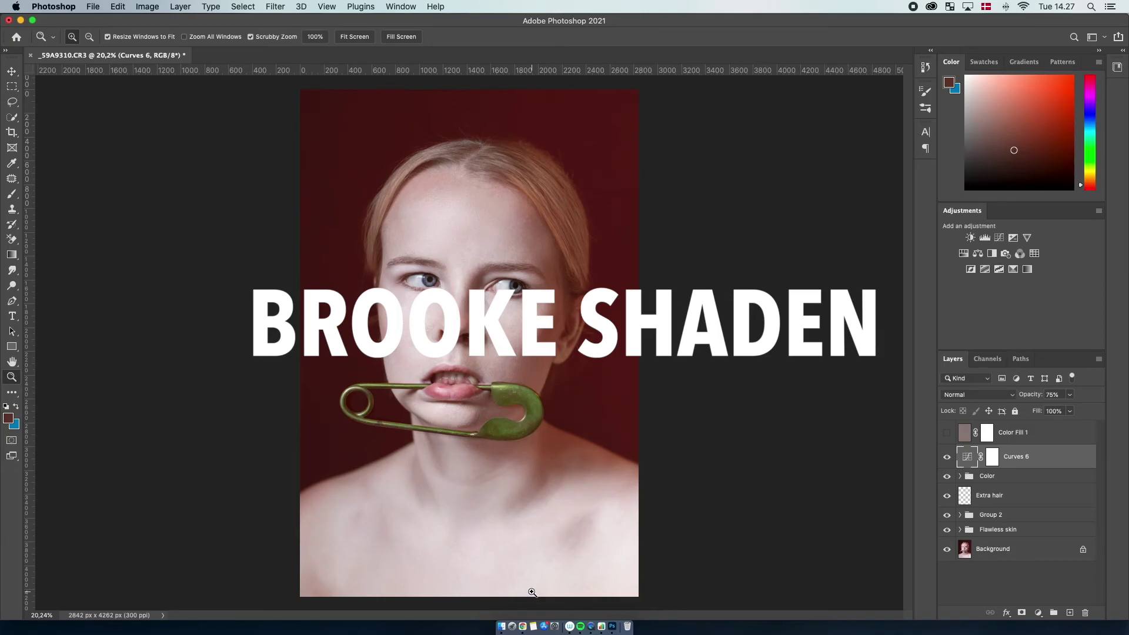
# Switch to Finder and go from Documents through the Pictures folder to the Textures folder.
pyautogui.press('v')
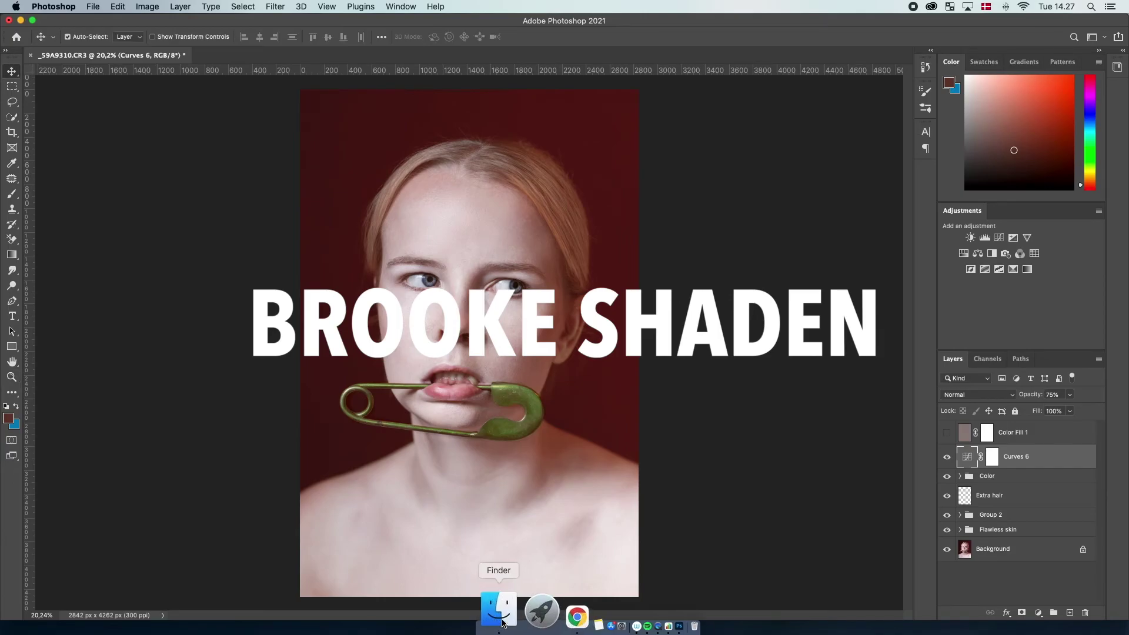
pyautogui.click(501, 612)
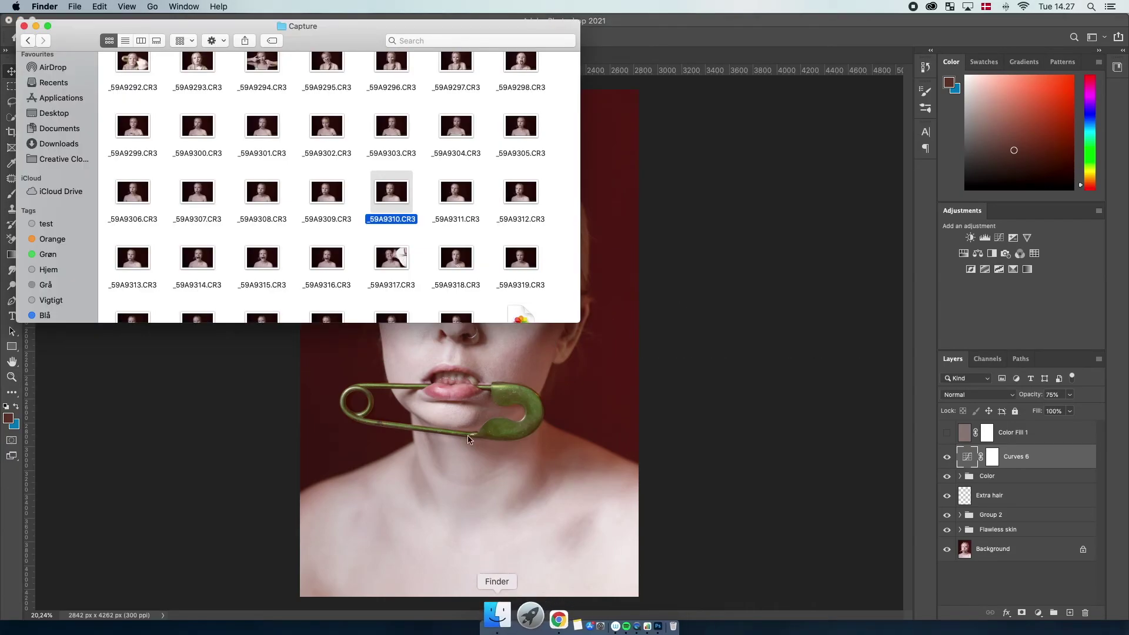
pyautogui.click(61, 130)
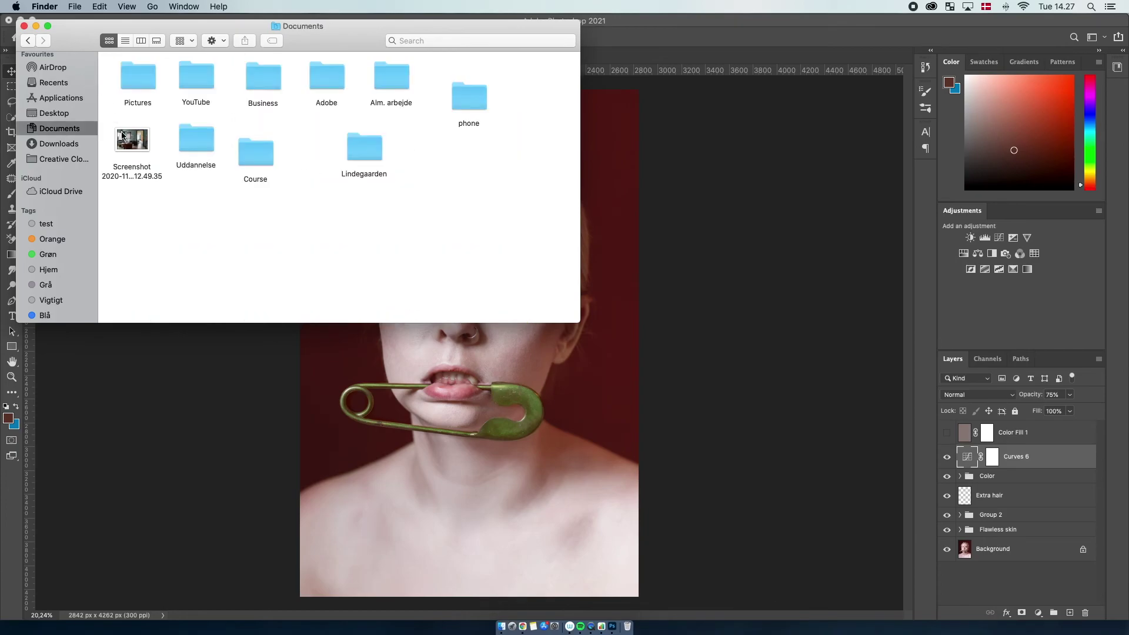
pyautogui.doubleClick(147, 77)
pyautogui.moveTo(88, 42); pyautogui.dragTo(698, 45)
pyautogui.doubleClick(743, 237)
pyautogui.moveTo(815, 84); pyautogui.dragTo(824, 92)
pyautogui.click(820, 143)
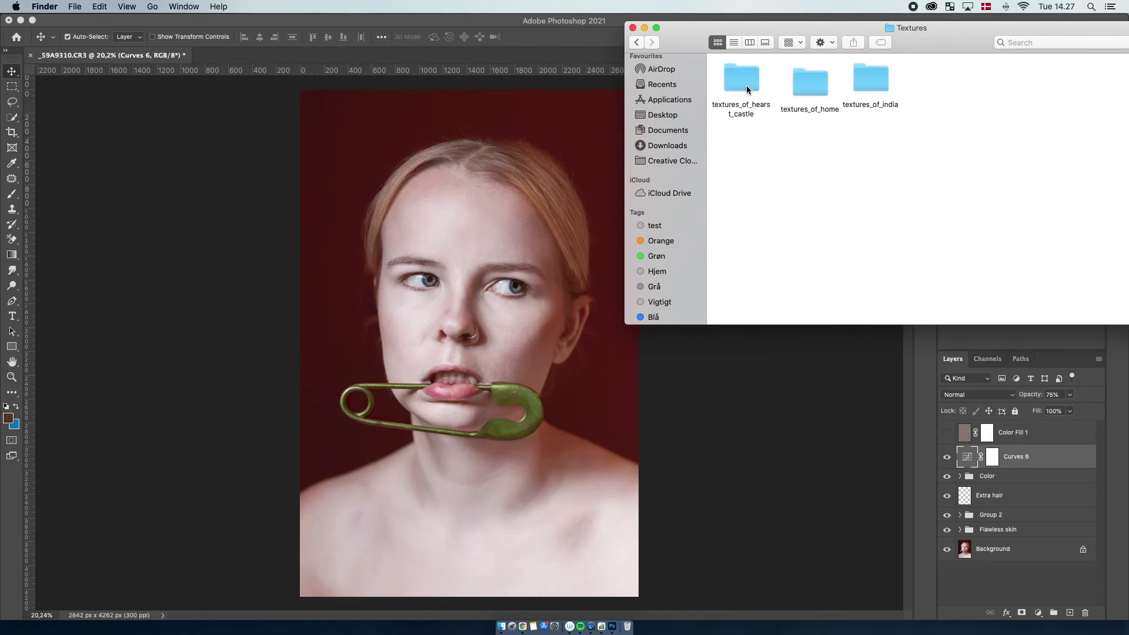
# Check the images in the textures_of_hearst_castle folder and open the textures_of_india folder instead.
pyautogui.doubleClick(746, 83)
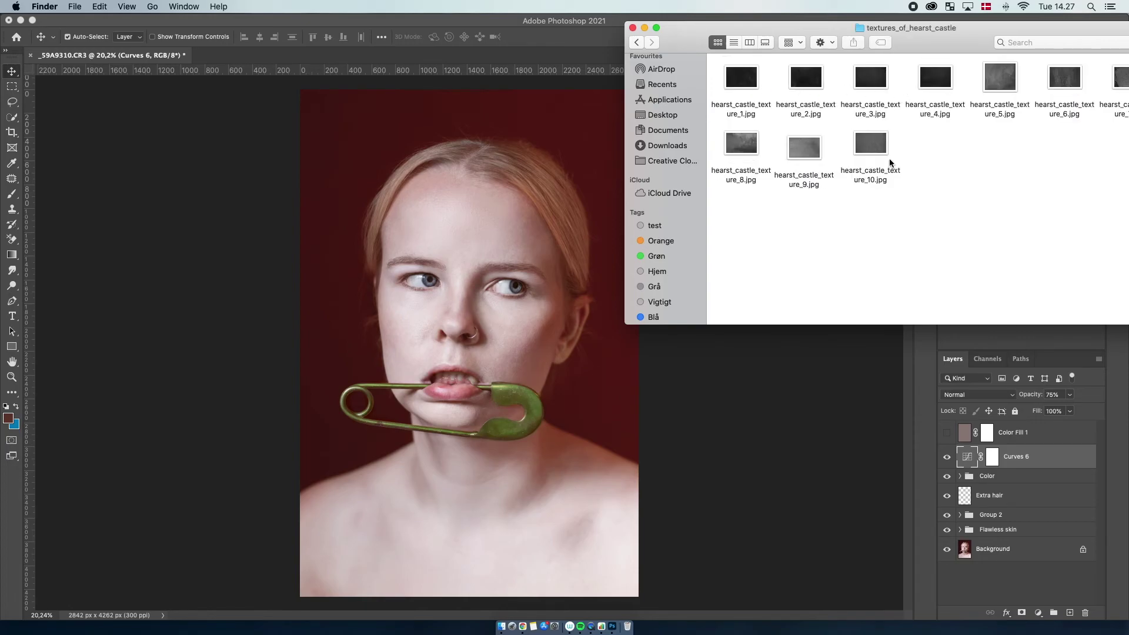
pyautogui.moveTo(688, 37); pyautogui.dragTo(560, 39)
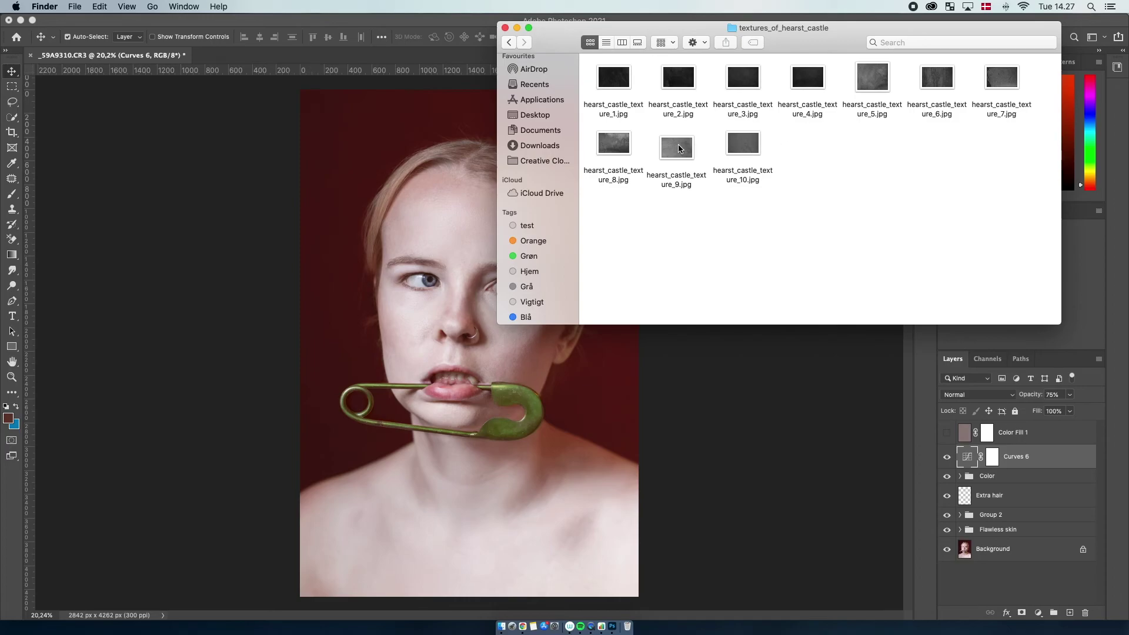
pyautogui.click(509, 43)
pyautogui.doubleClick(744, 78)
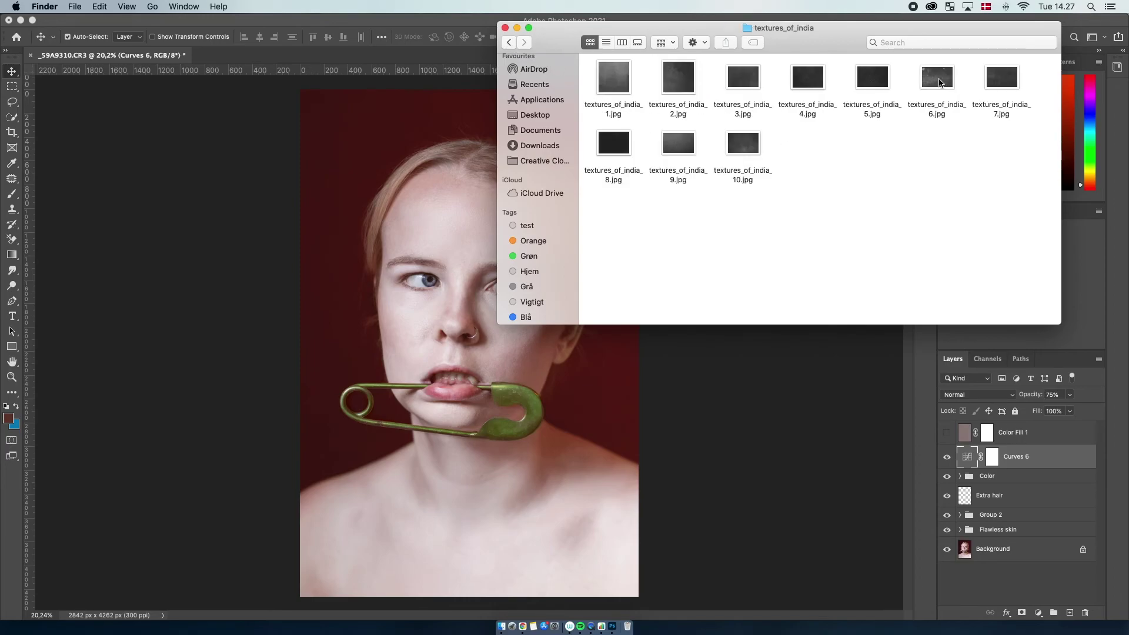
# Place textures_of_india_6.jpg above the Curves layer in the Photoshop portrait, rotated 90° and scaled to cover the whole canvas.
pyautogui.moveTo(934, 78); pyautogui.dragTo(411, 408)
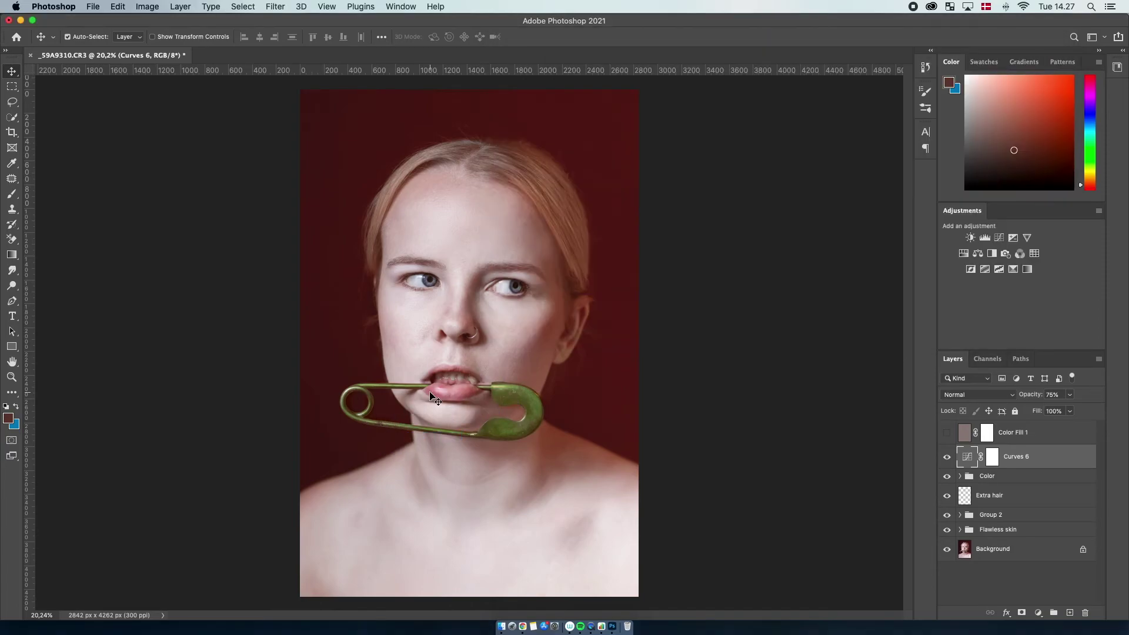
pyautogui.moveTo(344, 37); pyautogui.dragTo(324, 38)
pyautogui.write('90')
pyautogui.press('Return')
pyautogui.moveTo(468, 174); pyautogui.dragTo(468, 90)
pyautogui.moveTo(469, 513); pyautogui.dragTo(468, 597)
pyautogui.press('Return')
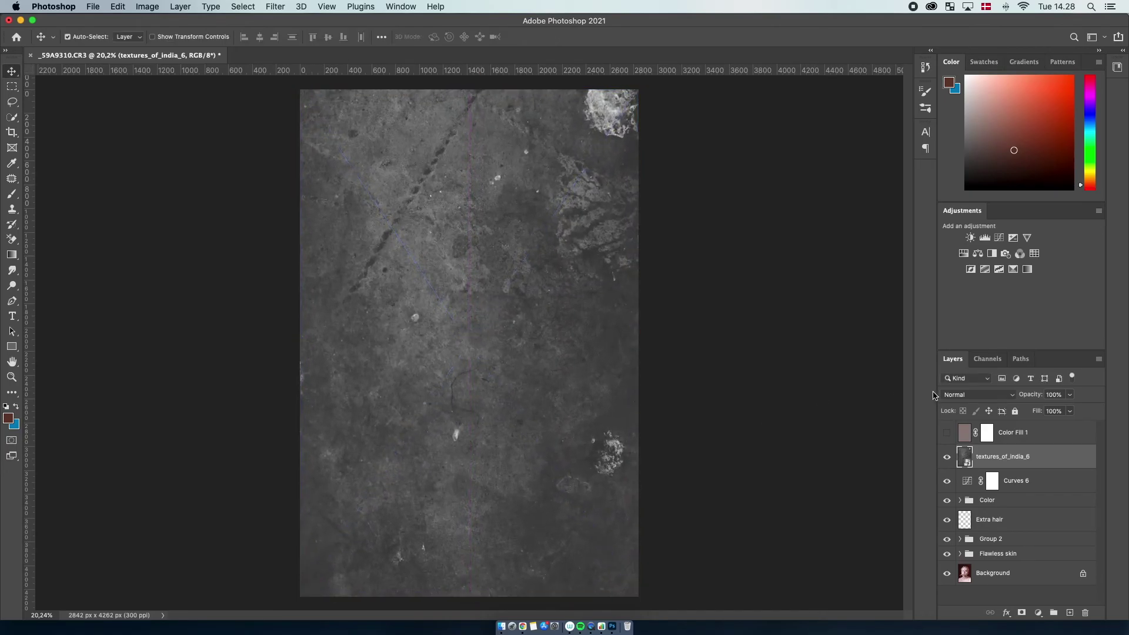
# Blend the texture layer in Overlay mode at 37% opacity.
pyautogui.click(965, 395)
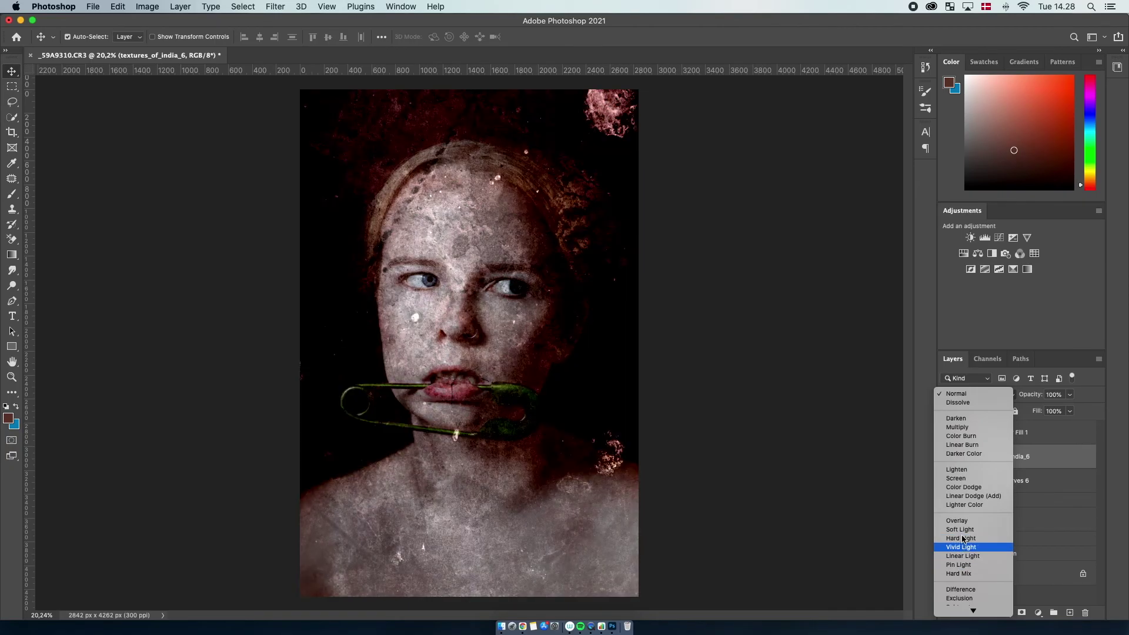
pyautogui.click(958, 521)
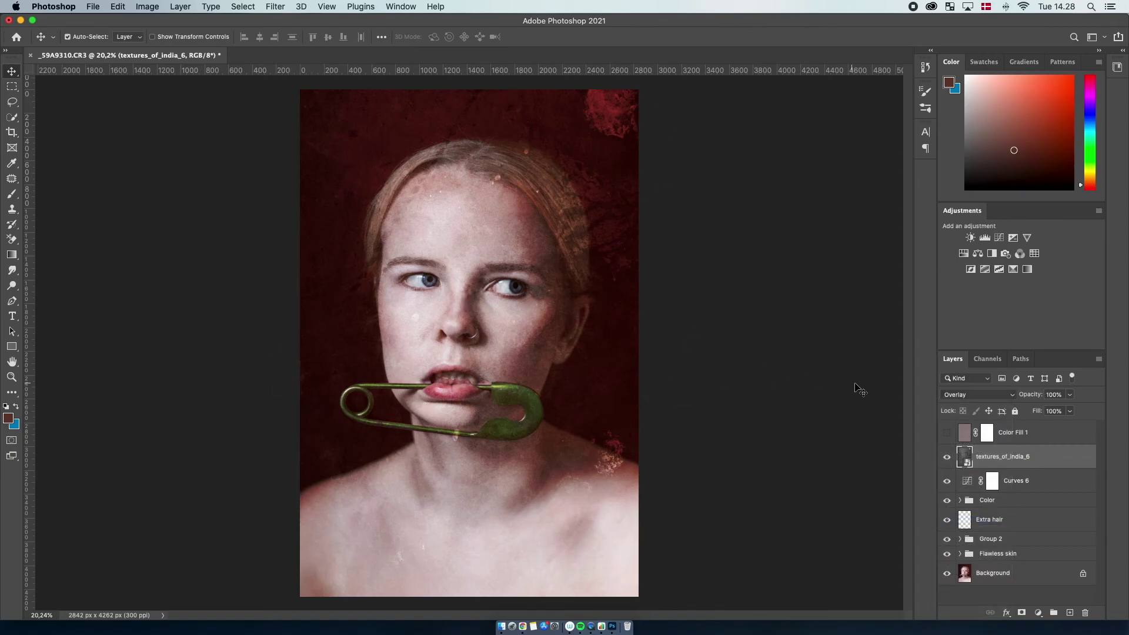
pyautogui.click(1069, 395)
pyautogui.moveTo(1069, 411); pyautogui.dragTo(1058, 411)
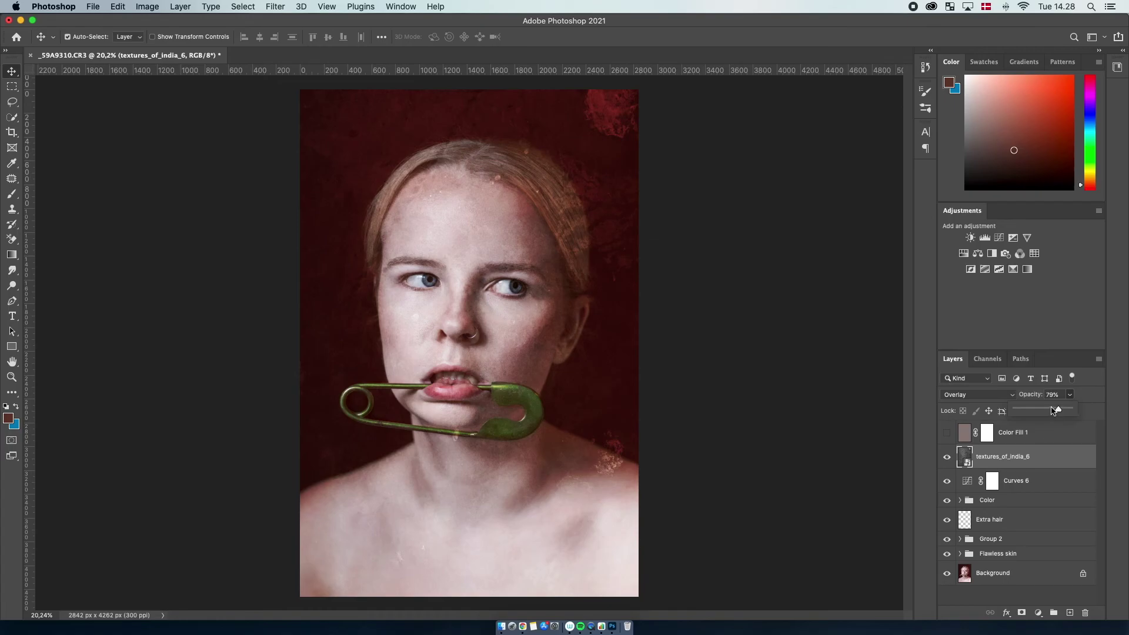
pyautogui.moveTo(1050, 411); pyautogui.dragTo(1047, 411)
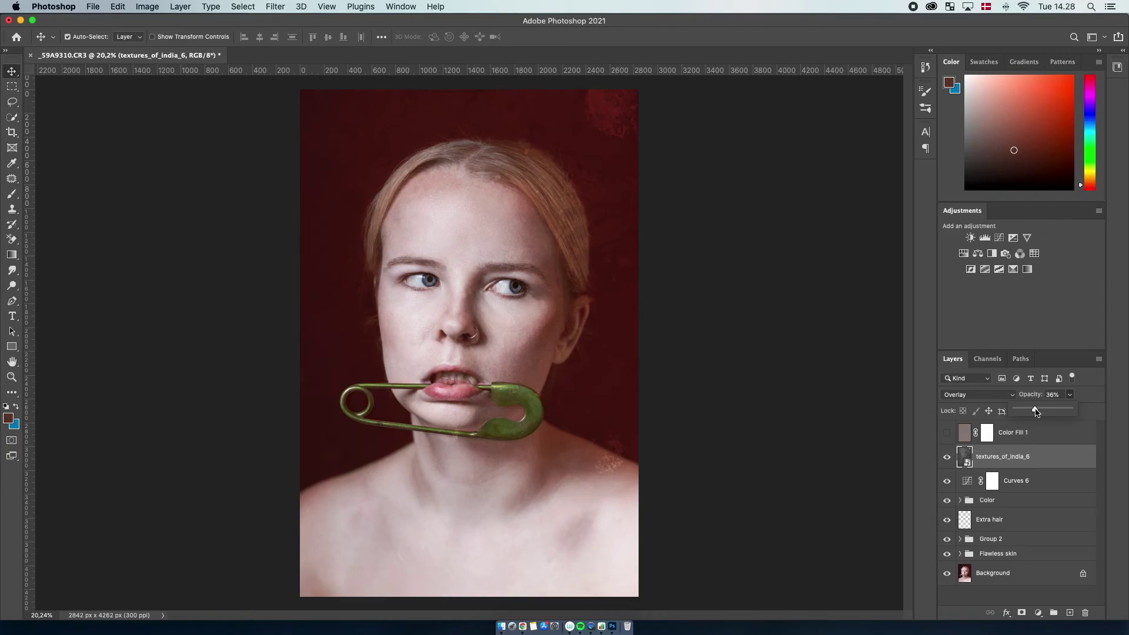
pyautogui.click(1034, 457)
# Examine close up how the texture affects the skin of the face, and return to the whole portrait.
pyautogui.press('z')
pyautogui.moveTo(447, 320); pyautogui.dragTo(521, 318)
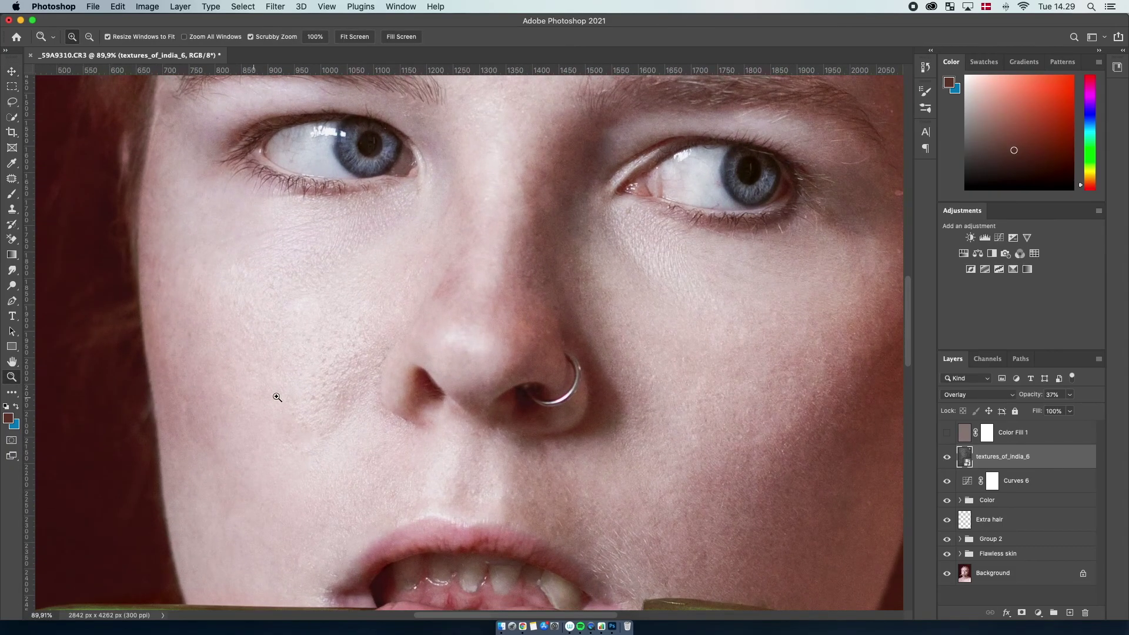
pyautogui.press('super+minus')
pyautogui.press('super+minus')
pyautogui.press('super+minus')
pyautogui.press('super+minus')
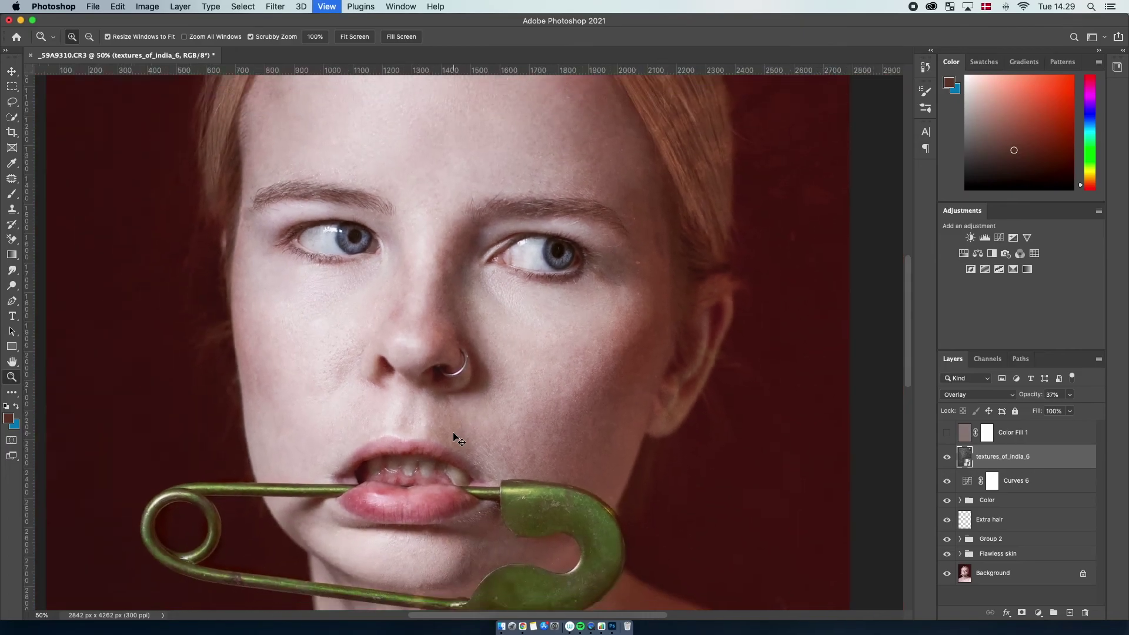
pyautogui.press('super+minus')
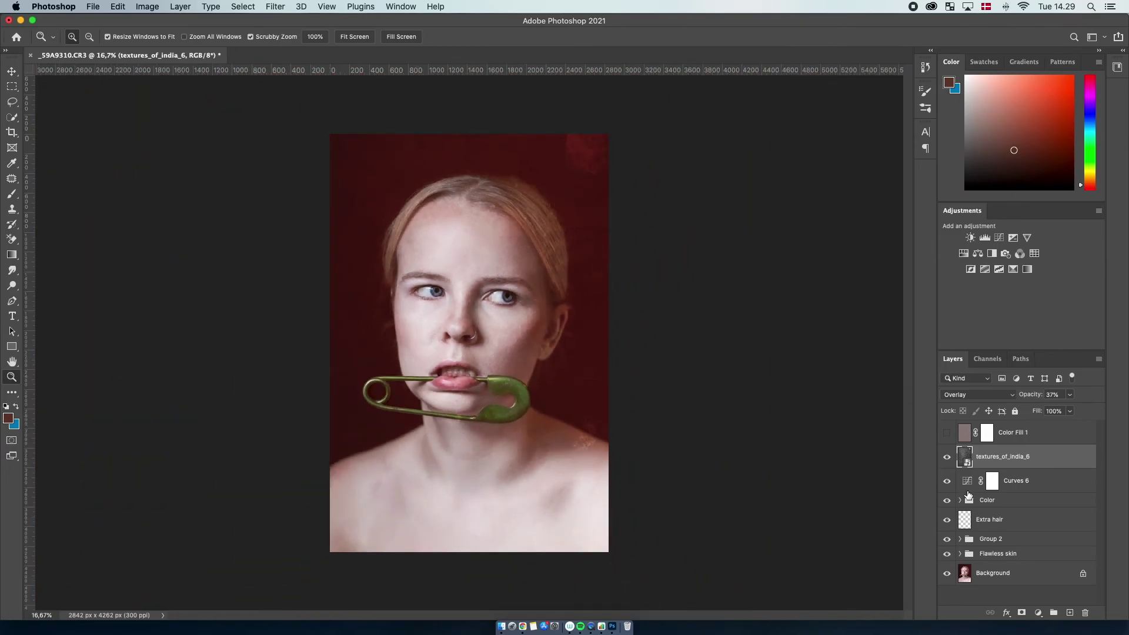
# Add a mask to the texture layer and hide the texture over the woman with a soft black brush of 1040 px.
pyautogui.click(1022, 612)
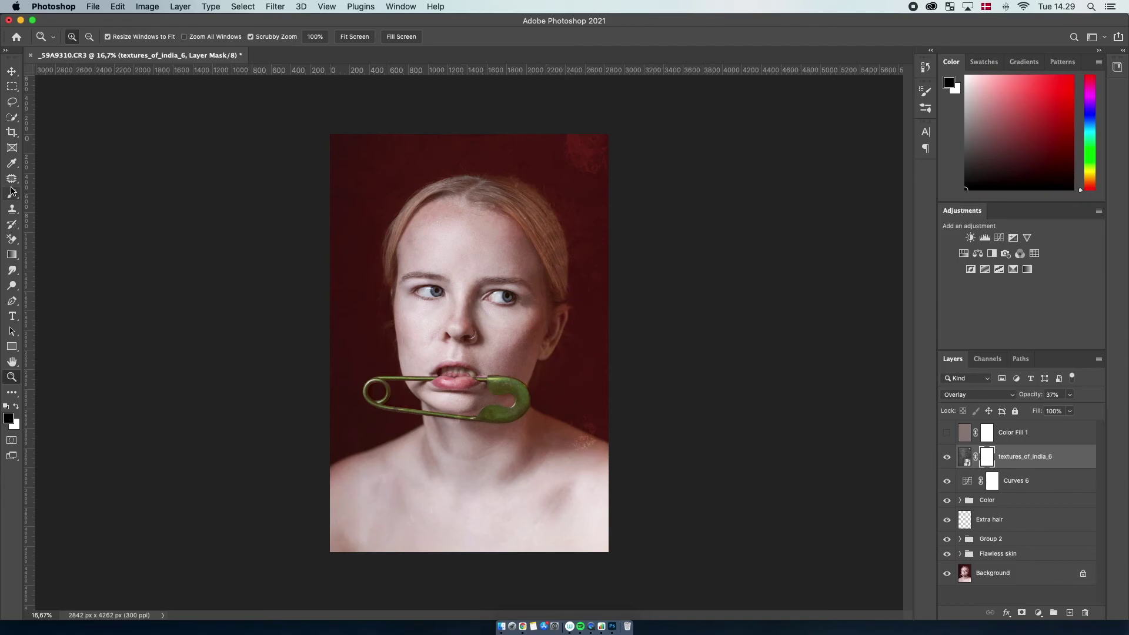
pyautogui.click(11, 194)
pyautogui.click(85, 38)
pyautogui.moveTo(131, 75); pyautogui.dragTo(63, 101)
pyautogui.click(468, 330)
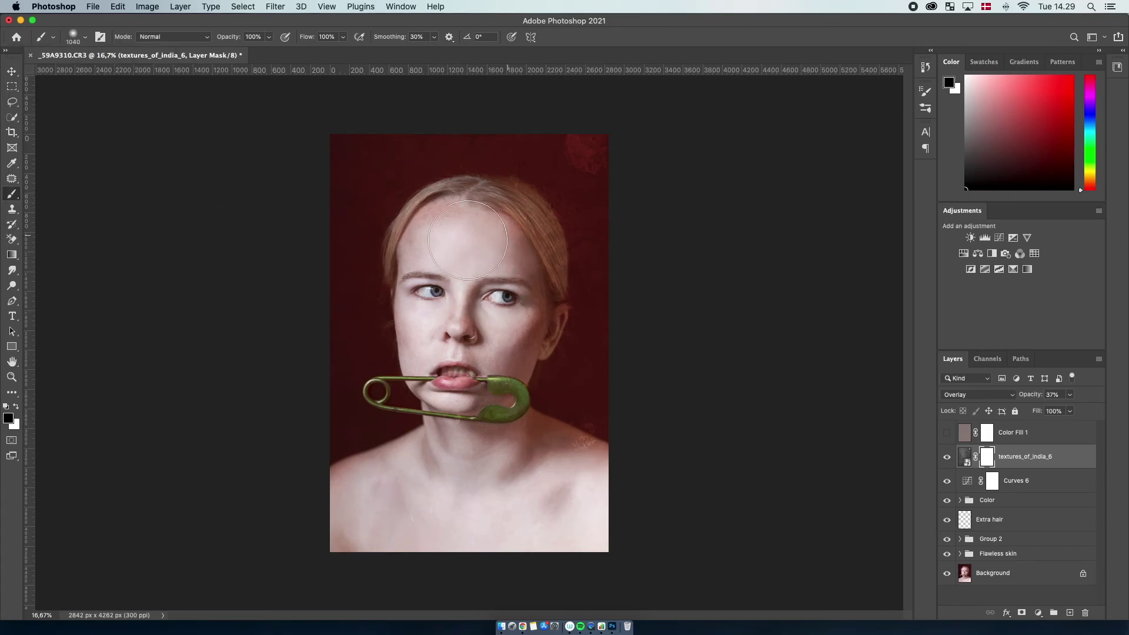
pyautogui.moveTo(489, 474)
pyautogui.mouseDown()
pyautogui.moveTo(602, 498)
pyautogui.moveTo(598, 474)
pyautogui.moveTo(641, 499)
pyautogui.moveTo(559, 492)
pyautogui.moveTo(591, 556)
pyautogui.moveTo(315, 525)
pyautogui.moveTo(412, 490)
pyautogui.moveTo(480, 435)
pyautogui.mouseUp()
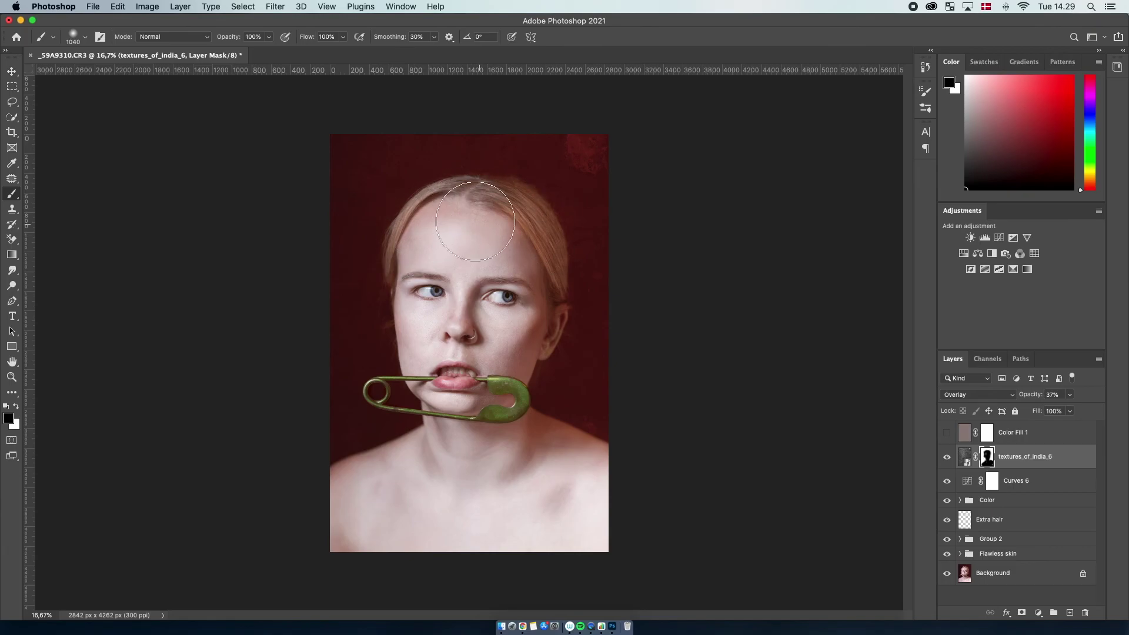
# Place shaden_home_texture_3.jpg from the textures_of_home folder above textures_of_india_6, turned to portrait orientation and scaled to cover the whole canvas.
pyautogui.press('v')
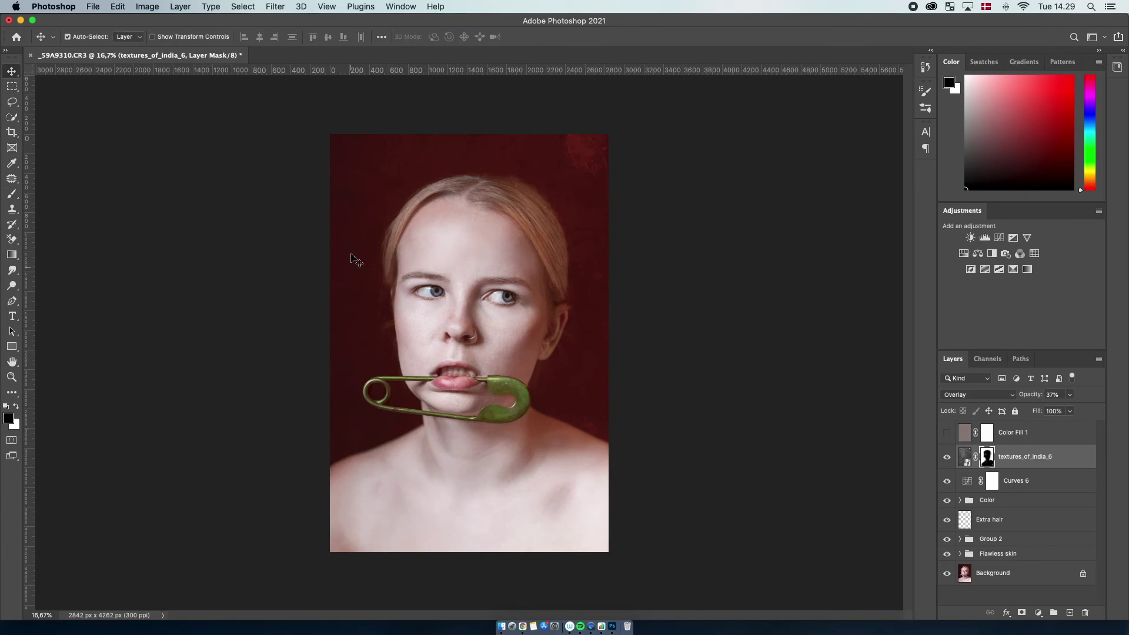
pyautogui.click(502, 627)
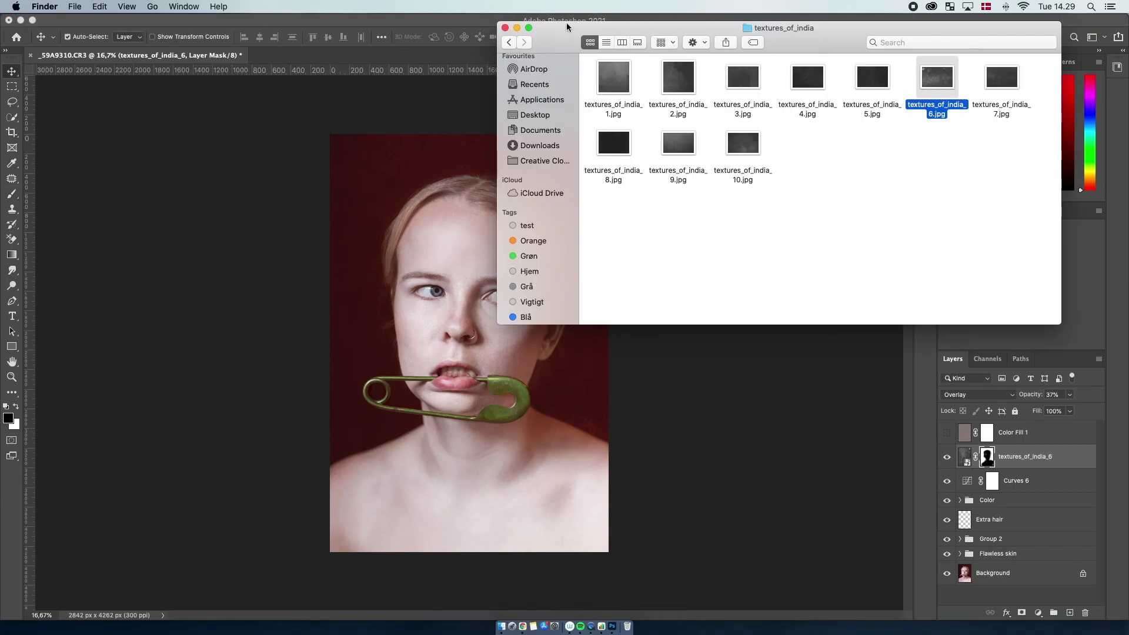
pyautogui.click(509, 43)
pyautogui.doubleClick(682, 90)
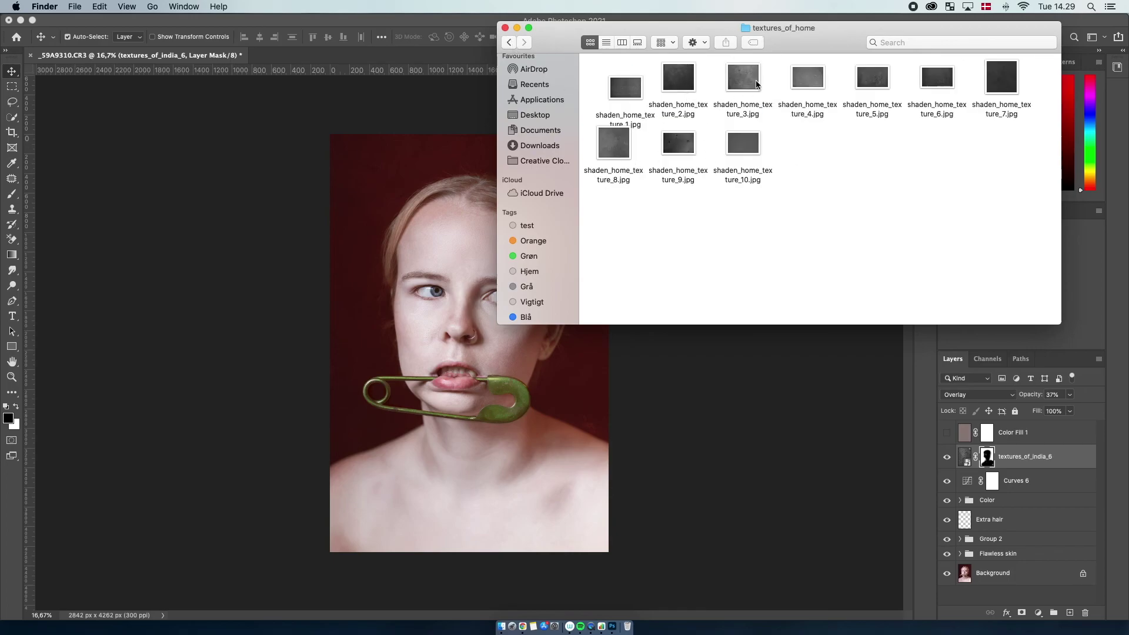
pyautogui.moveTo(737, 78); pyautogui.dragTo(580, 350)
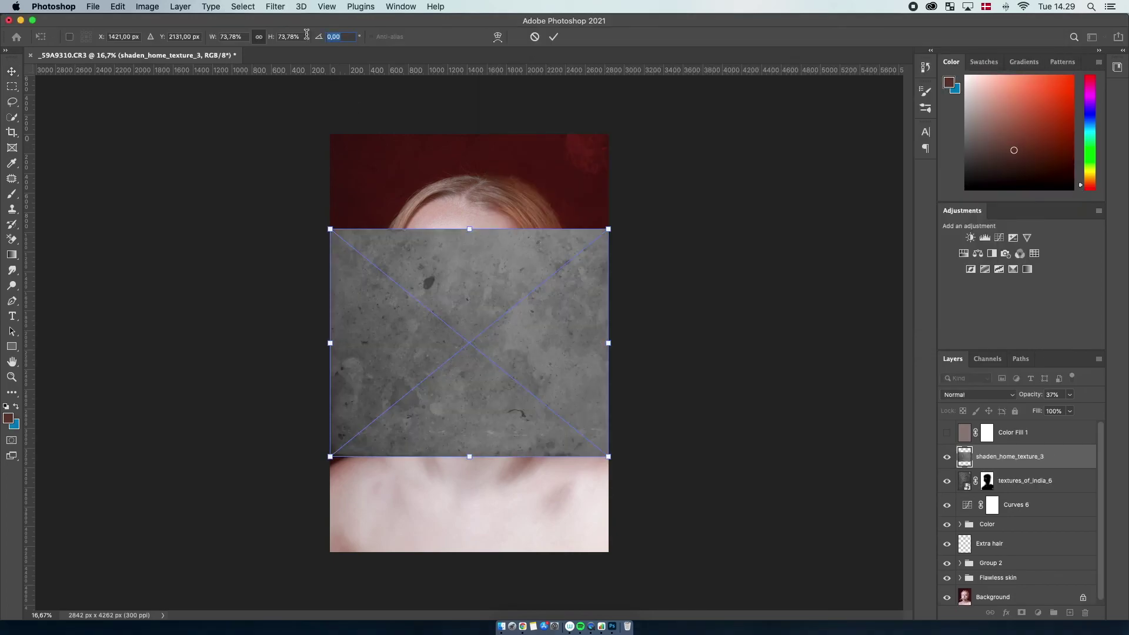
pyautogui.moveTo(470, 204); pyautogui.dragTo(469, 134)
pyautogui.moveTo(469, 483); pyautogui.dragTo(468, 552)
pyautogui.press('Return')
# Blend the shaden_home_texture_3 layer in Soft Light mode at 46% opacity.
pyautogui.click(977, 394)
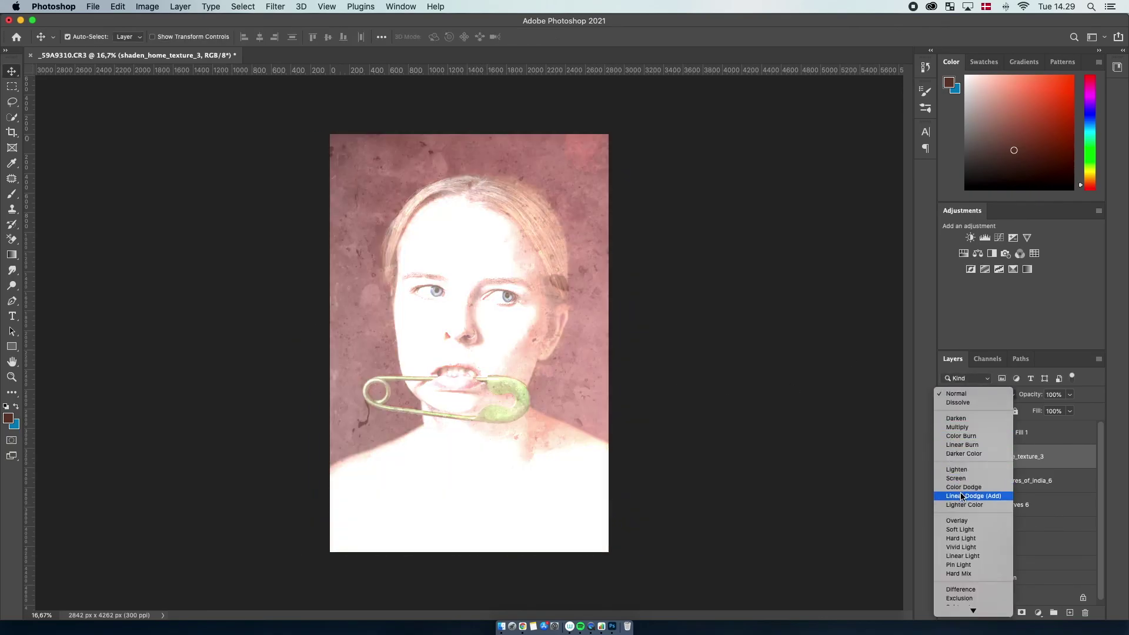
pyautogui.click(972, 531)
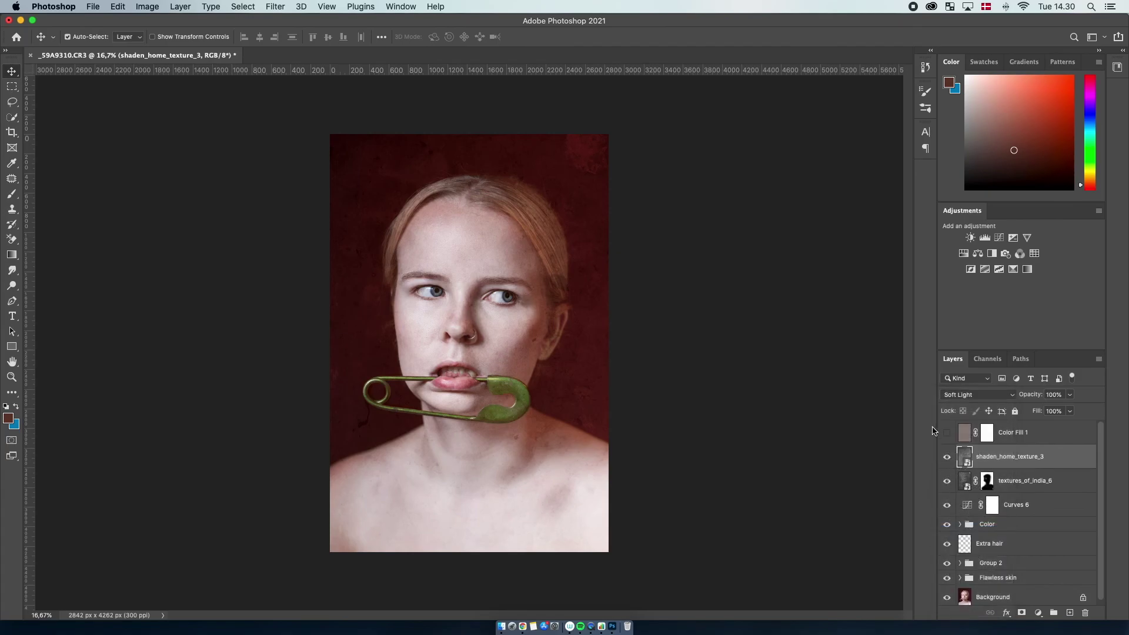
pyautogui.click(1070, 395)
pyautogui.moveTo(1051, 413); pyautogui.dragTo(1040, 415)
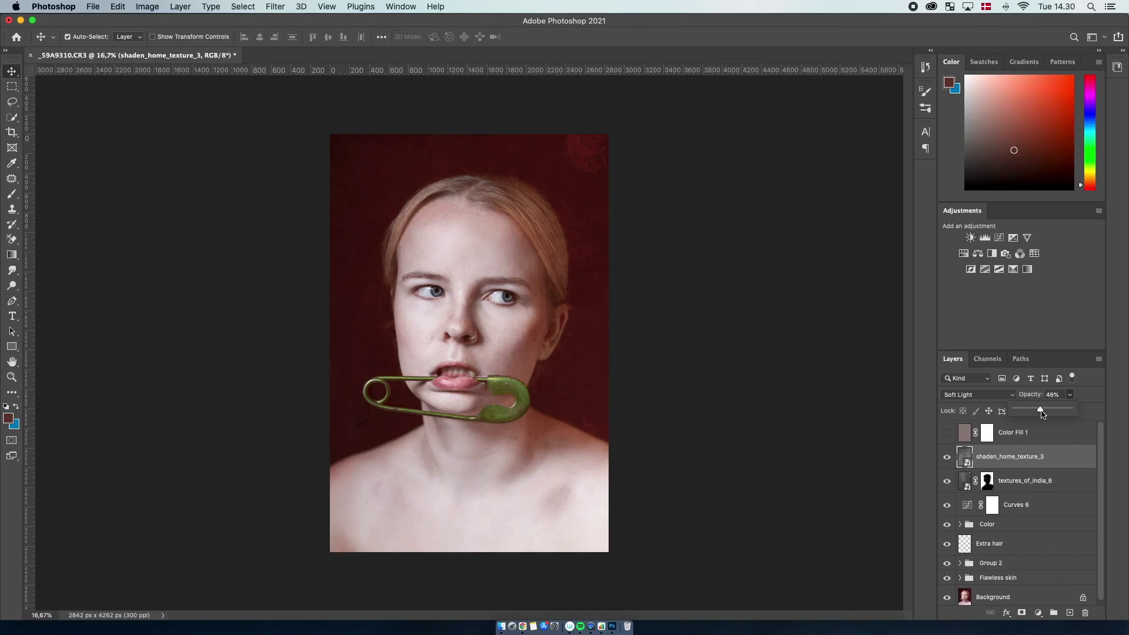
pyautogui.click(1085, 402)
# Compare the portrait with and without the two texture layers by switching their visibility off and back on.
pyautogui.click(946, 457)
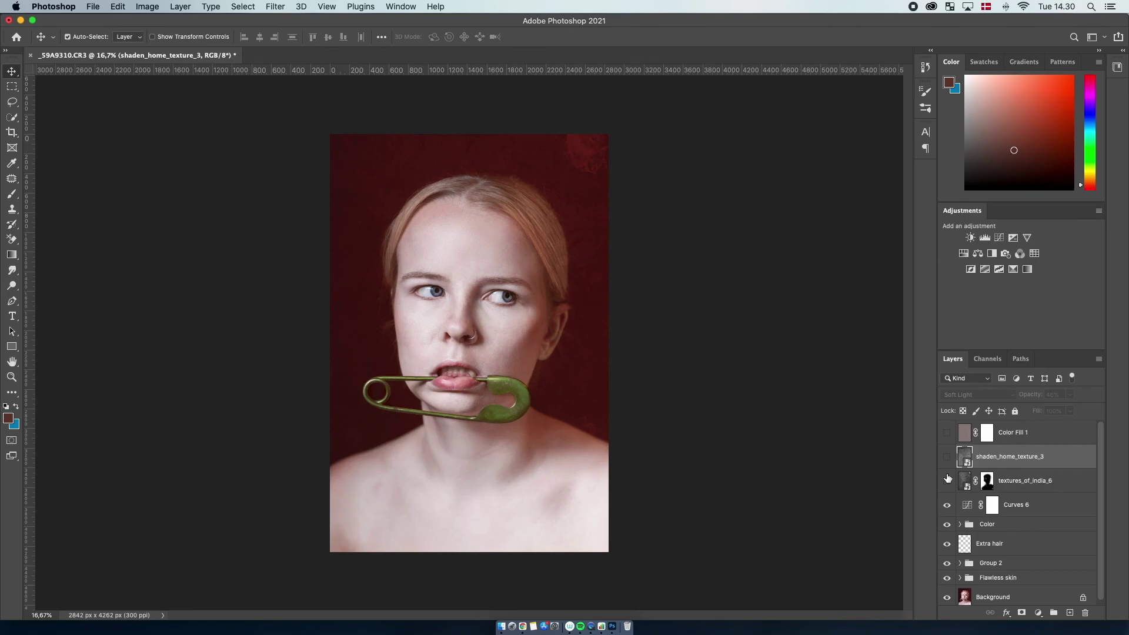
pyautogui.click(947, 482)
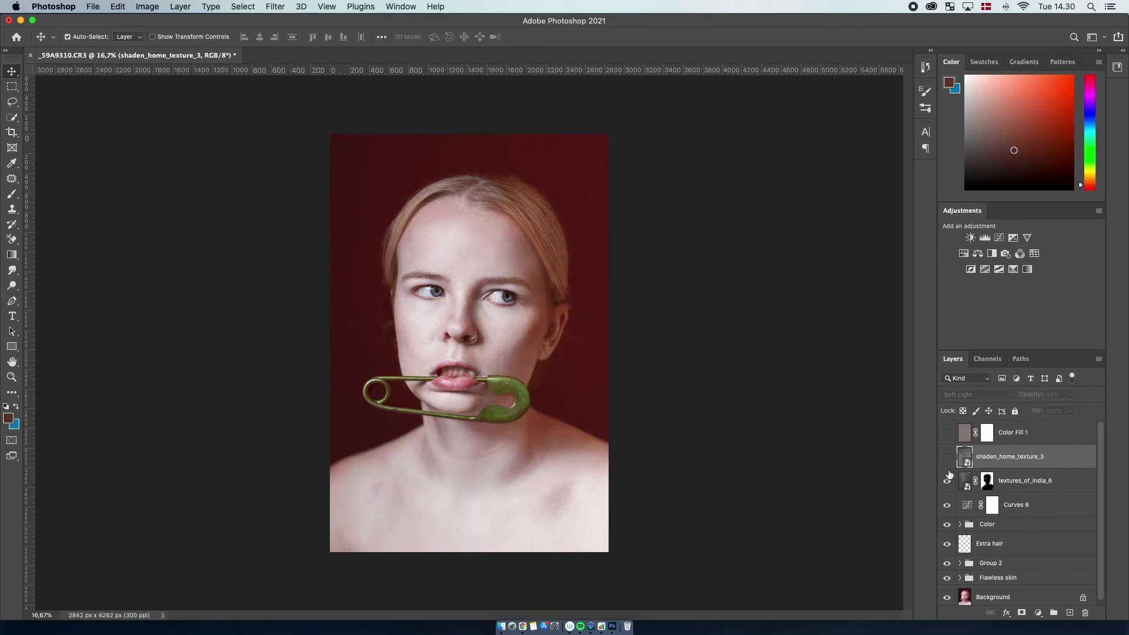
pyautogui.click(947, 458)
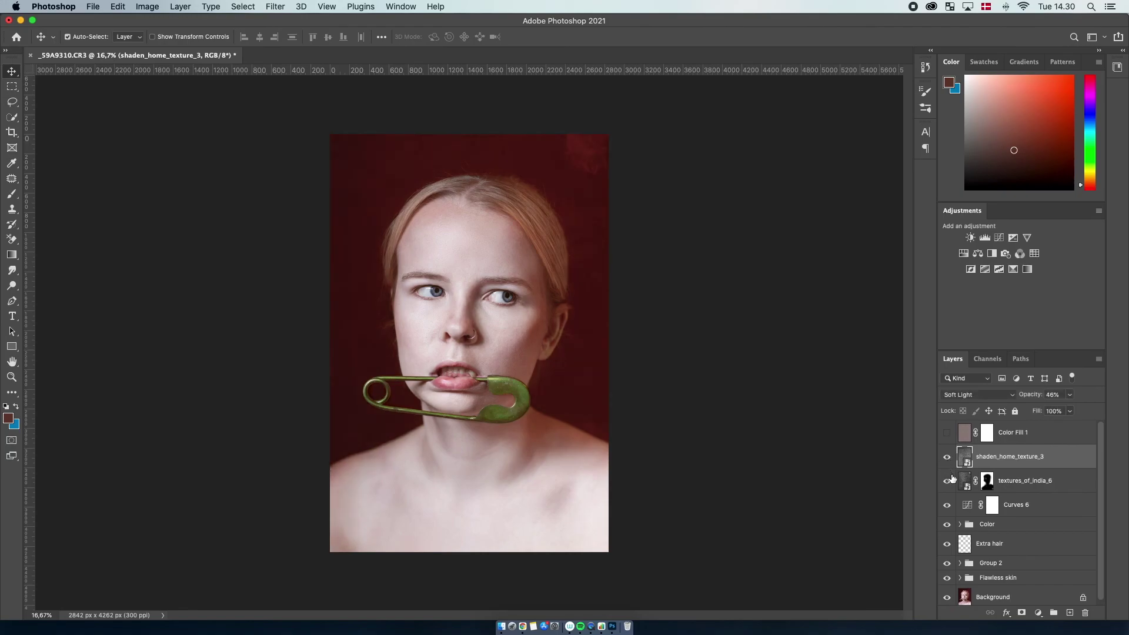